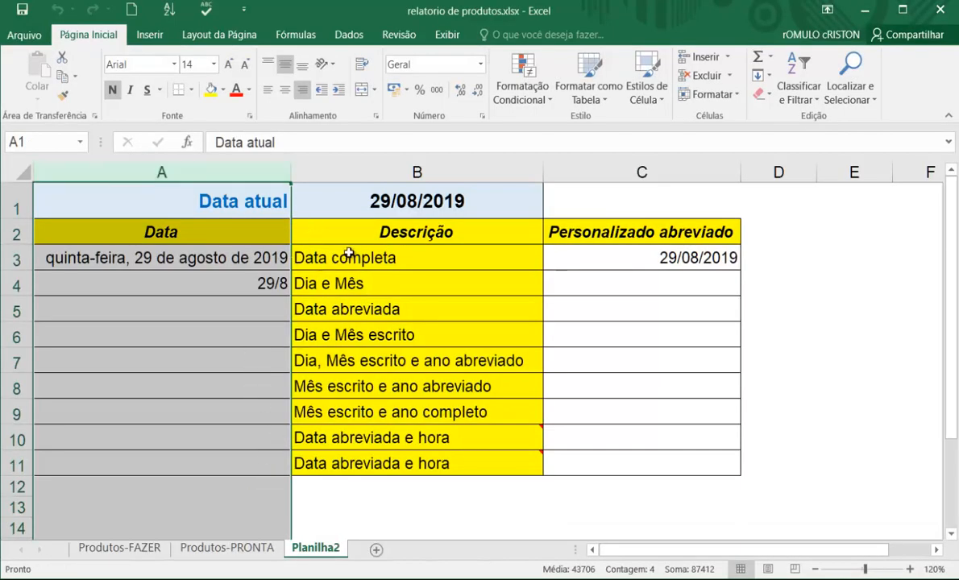
- Switch to the Produtos-PRONTA worksheet and select the Qtde value in E4
{"action": "left_click", "coordinate": [439, 256]}
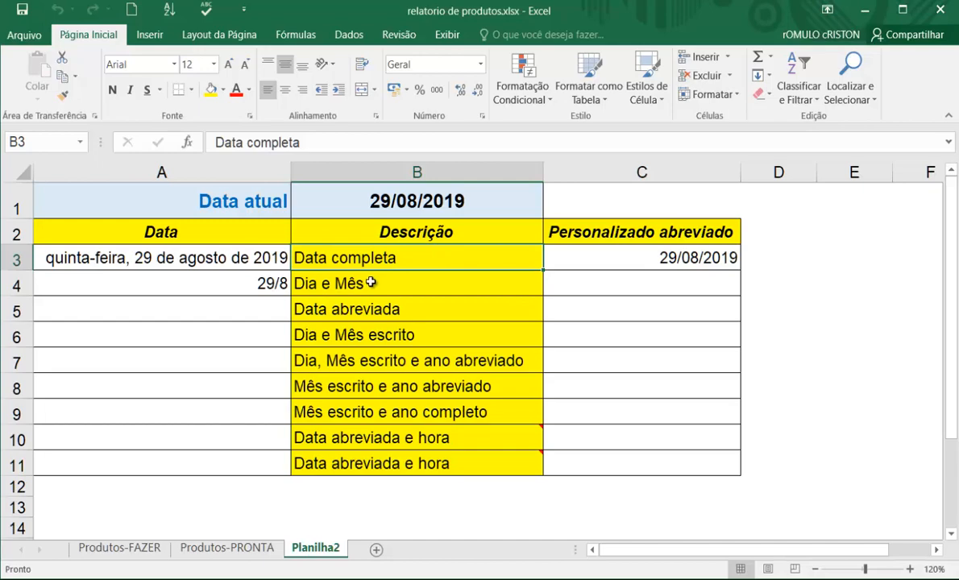
{"action": "left_click", "coordinate": [245, 549]}
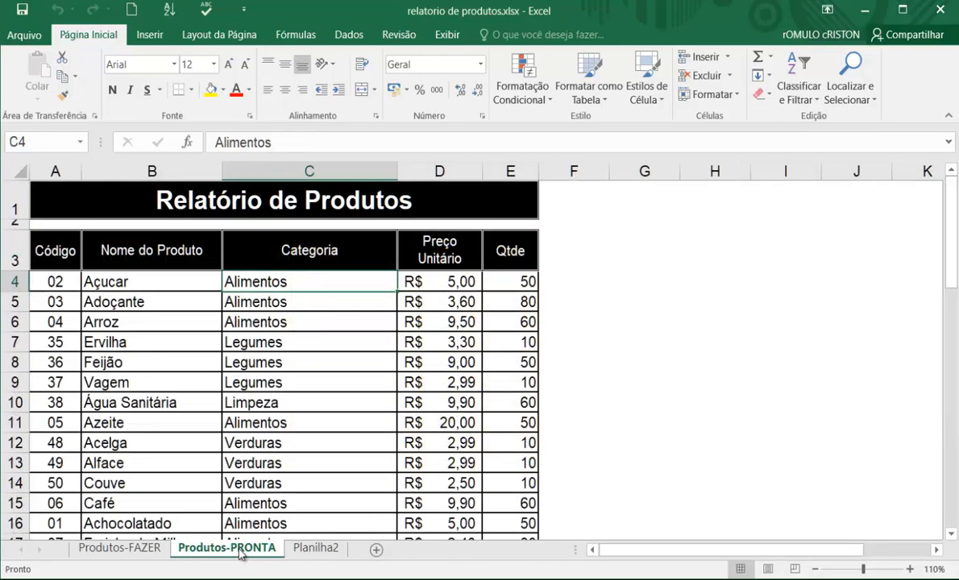
{"action": "left_click", "coordinate": [548, 280]}
{"action": "left_click", "coordinate": [498, 279]}
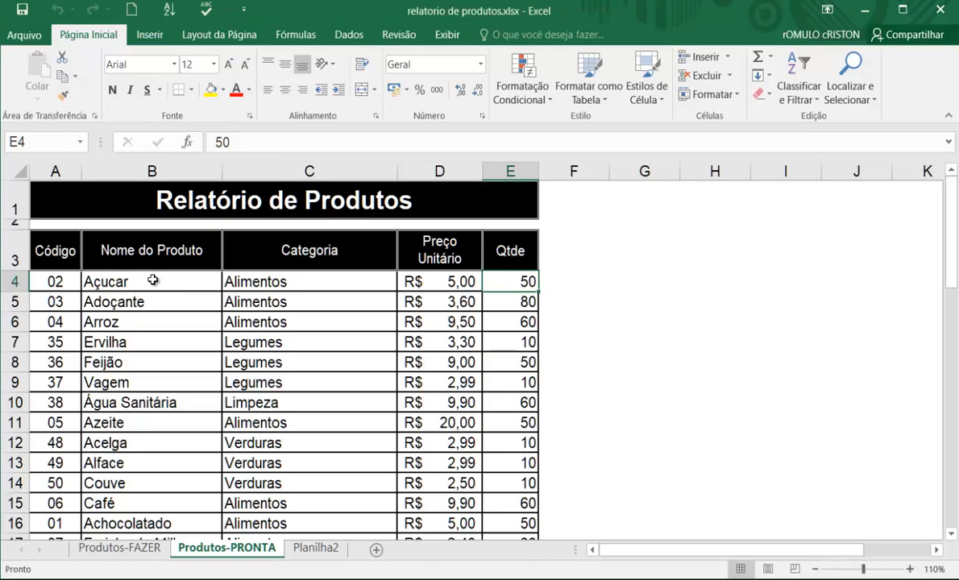
{"action": "left_click", "coordinate": [241, 275]}
{"action": "left_click_drag", "start_coordinate": [145, 254], "coordinate": [137, 500]}
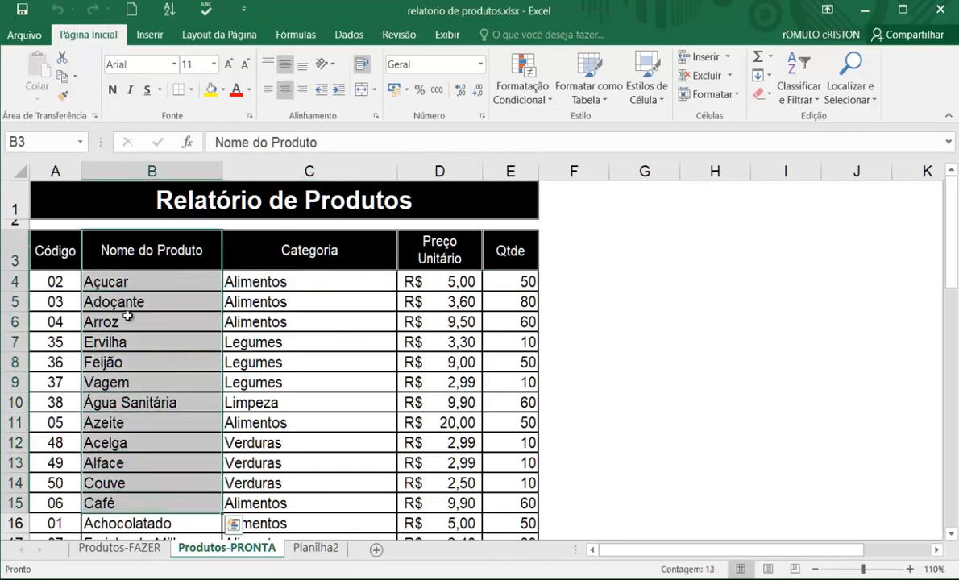
{"action": "left_click", "coordinate": [159, 172]}
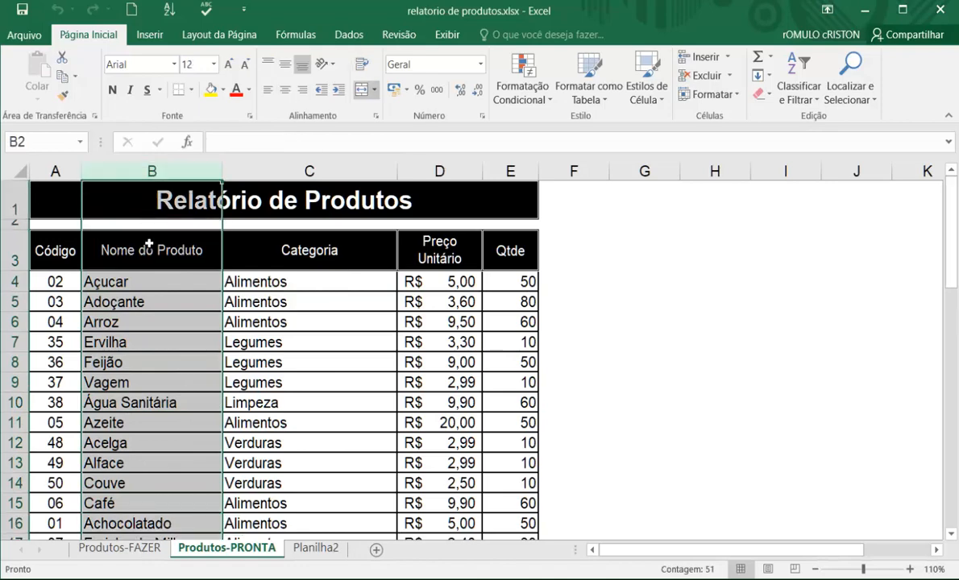
{"action": "left_click", "coordinate": [49, 171]}
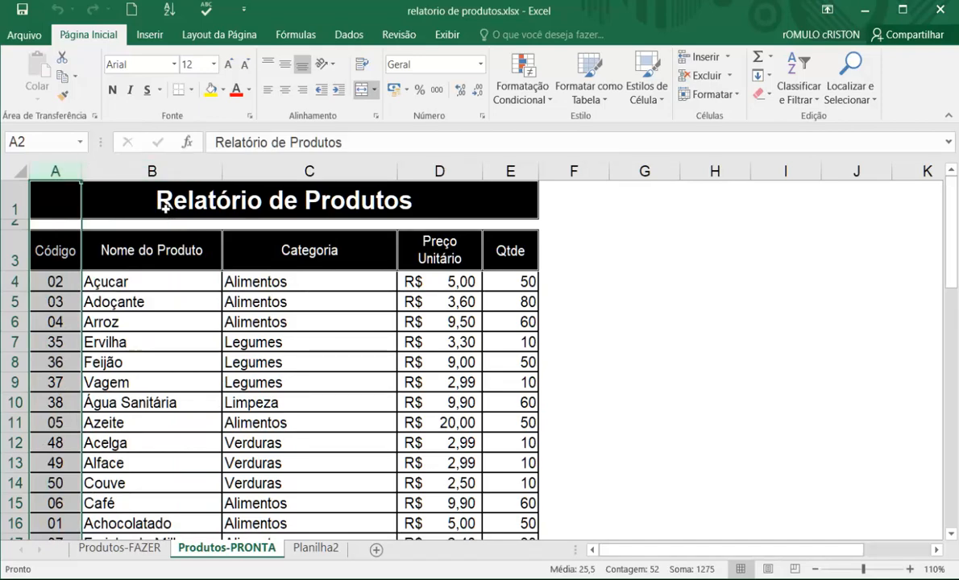
{"action": "left_click", "coordinate": [129, 187]}
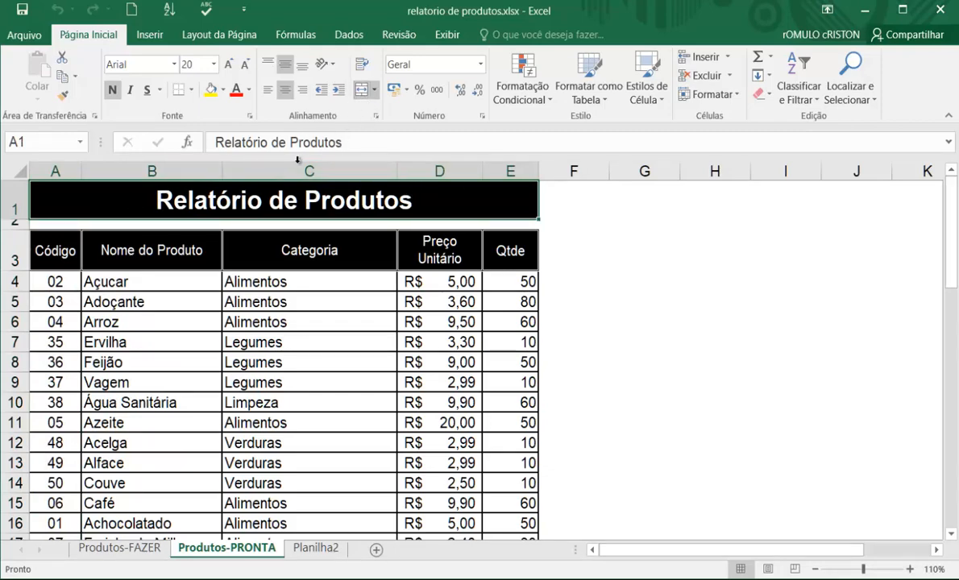
- Try to cut the entire column B, including the part under the merged report title
{"action": "left_click", "coordinate": [160, 173]}
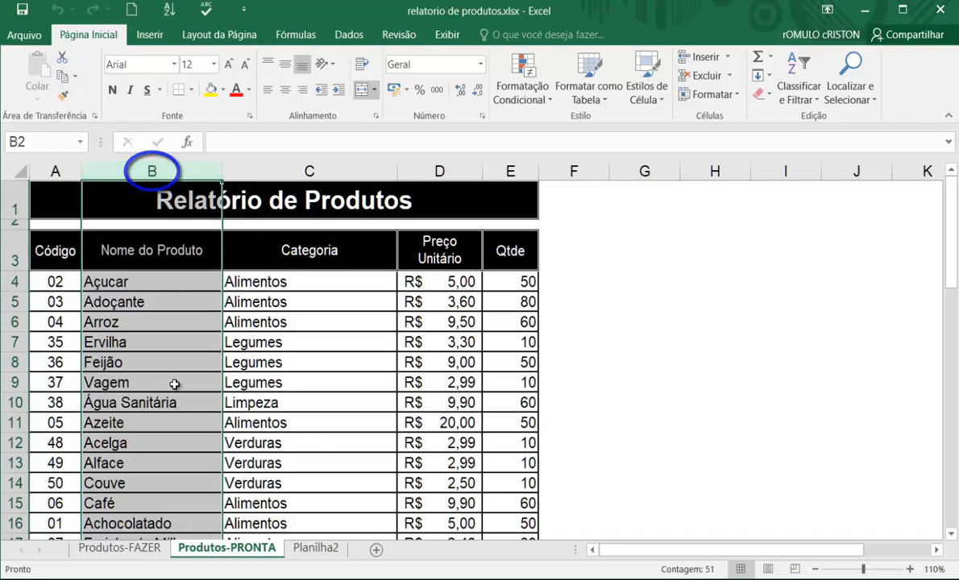
{"action": "right_click", "coordinate": [181, 173]}
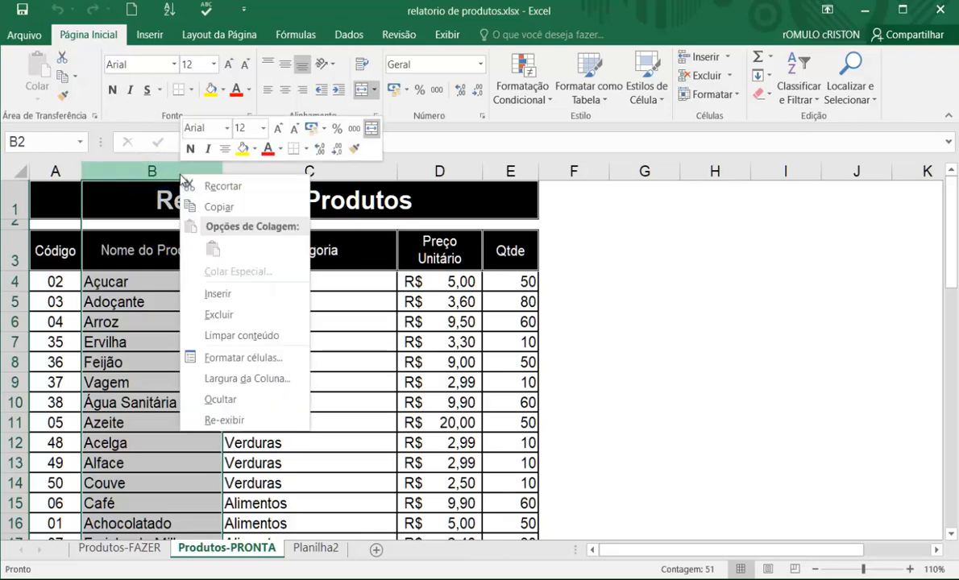
{"action": "left_click", "coordinate": [194, 187]}
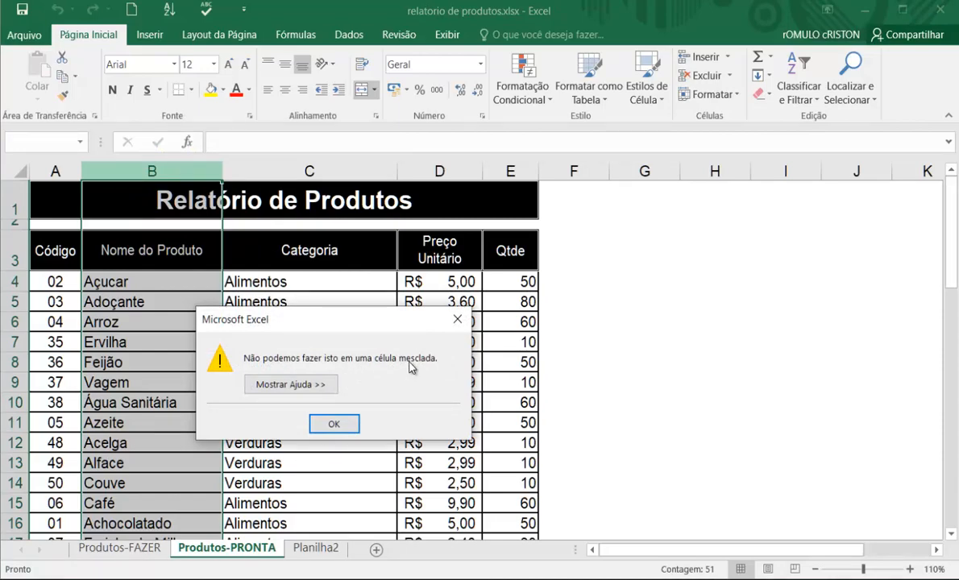
{"action": "left_click", "coordinate": [330, 423]}
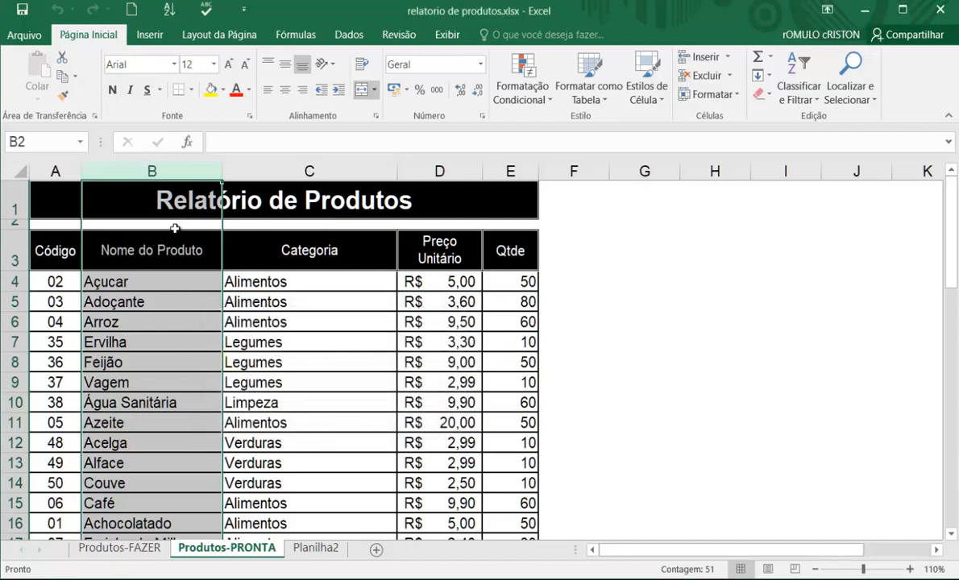
- Select the Nome do Produto range from its header in B3 down to B53
{"action": "left_click", "coordinate": [137, 243]}
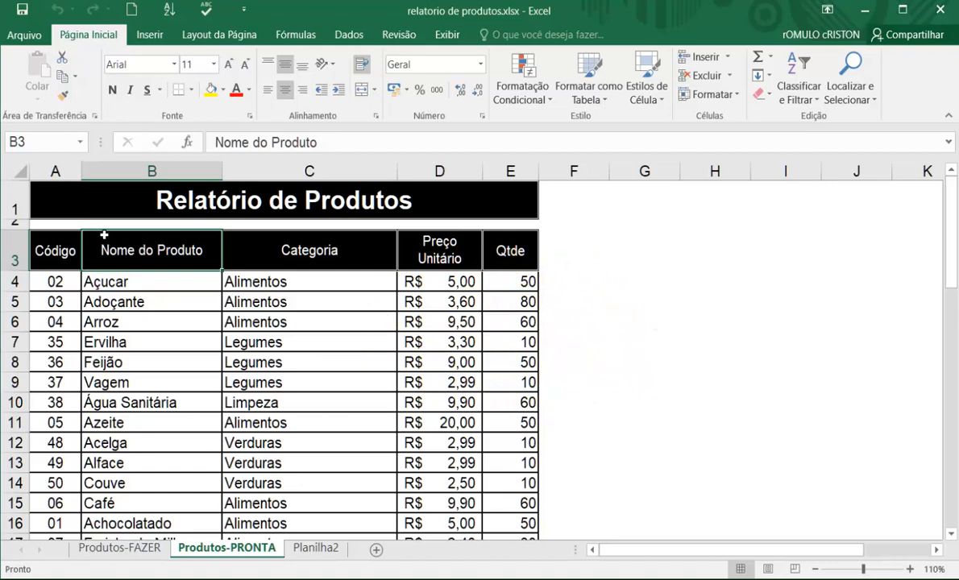
{"action": "left_click", "coordinate": [37, 137]}
{"action": "left_click", "coordinate": [141, 251]}
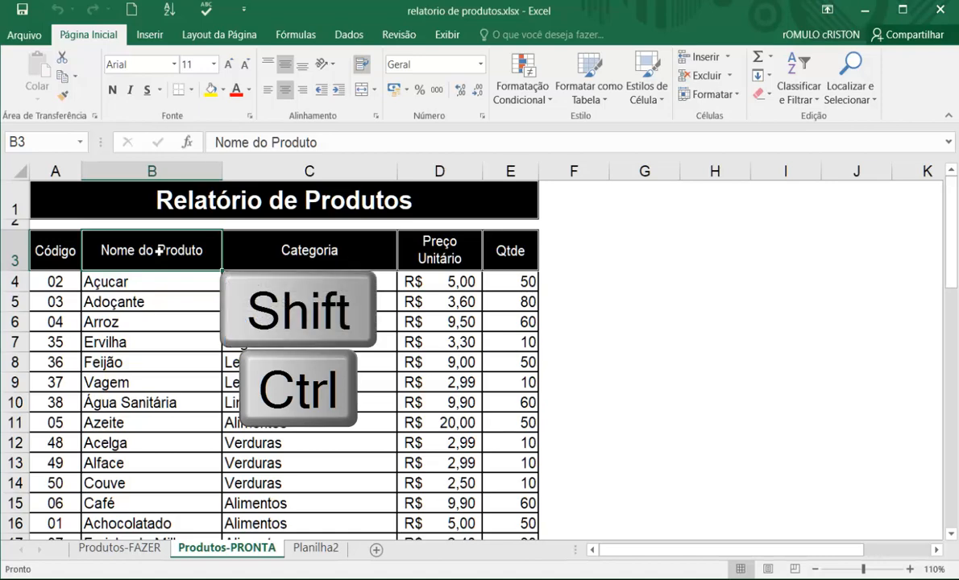
{"action": "key", "text": "ctrl+shift+Down"}
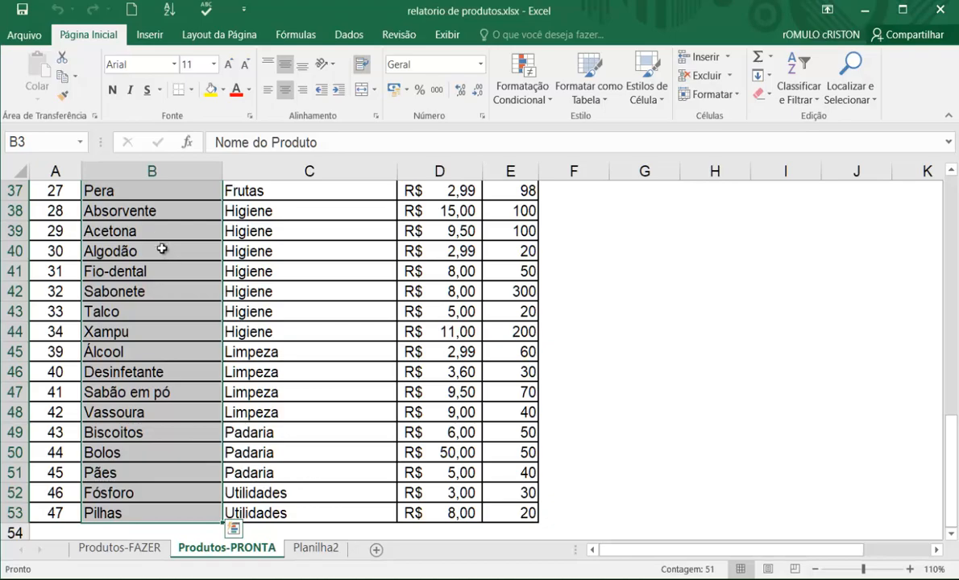
- Examine the extent of the selected product name range from the header to its last row, and clear the selection
{"action": "scroll", "coordinate": [178, 242], "scroll_direction": "up", "scroll_amount": 12}
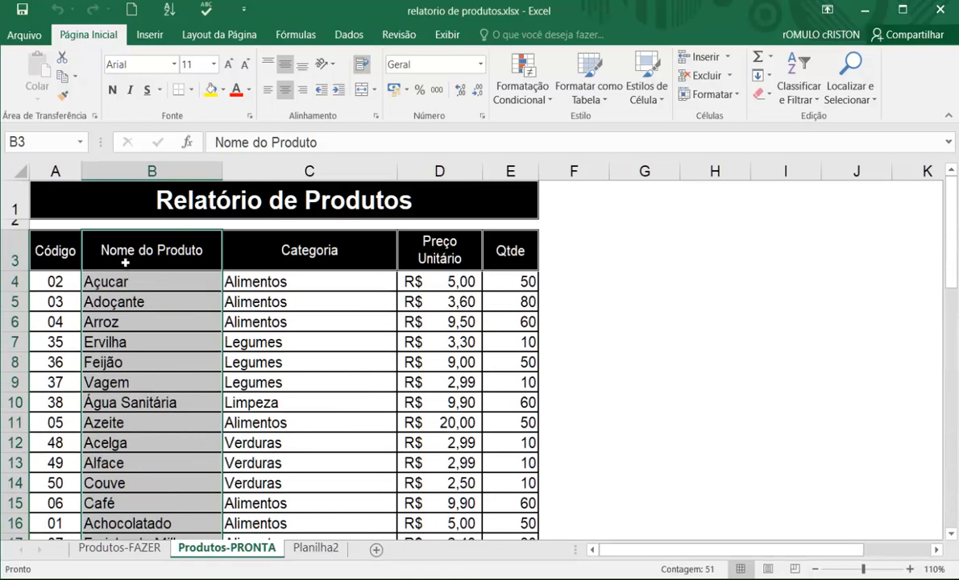
{"action": "scroll", "coordinate": [152, 278], "scroll_direction": "down", "scroll_amount": 17}
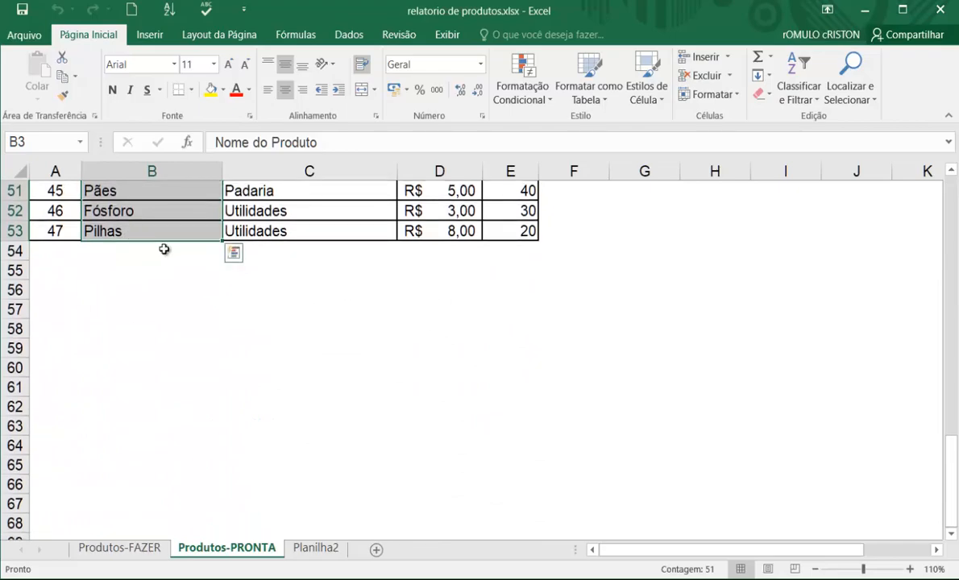
{"action": "scroll", "coordinate": [149, 245], "scroll_direction": "up", "scroll_amount": 2}
{"action": "scroll", "coordinate": [140, 309], "scroll_direction": "up", "scroll_amount": 8}
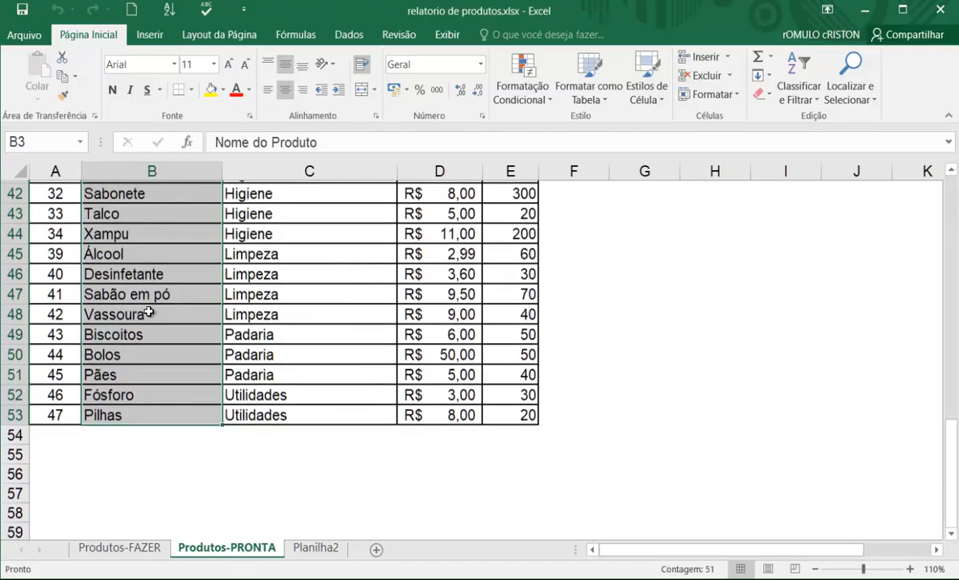
{"action": "scroll", "coordinate": [149, 311], "scroll_direction": "up", "scroll_amount": 7}
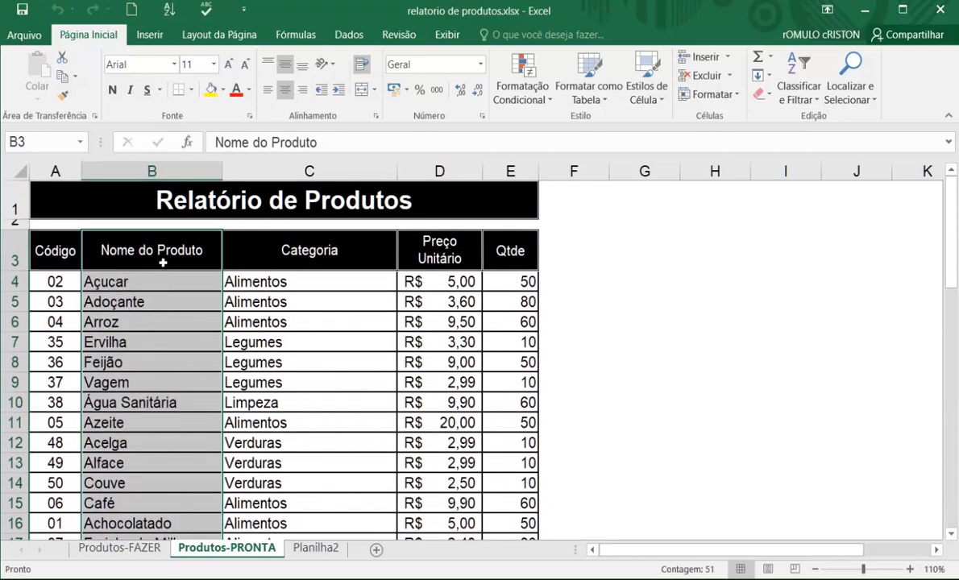
{"action": "scroll", "coordinate": [171, 306], "scroll_direction": "down", "scroll_amount": 15}
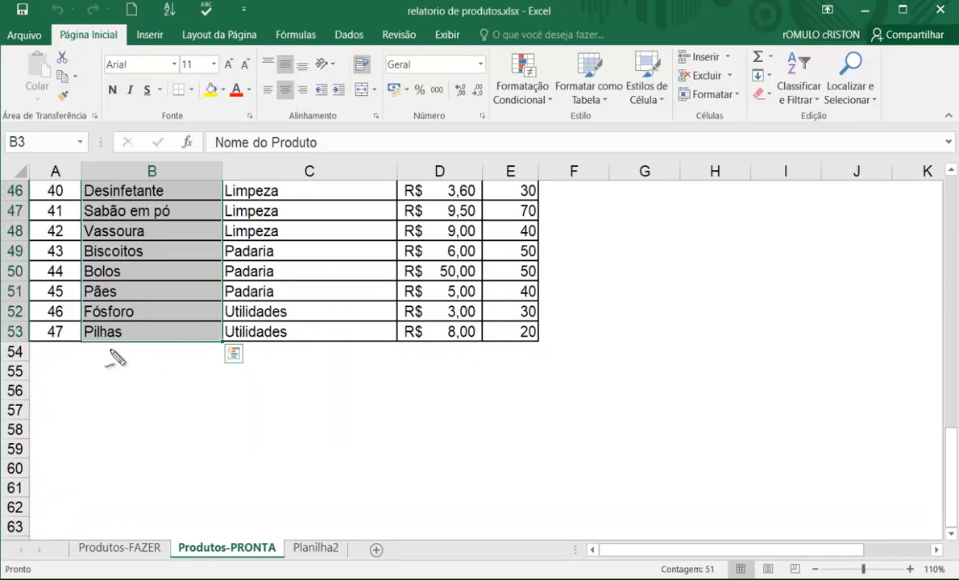
{"action": "left_click_drag", "start_coordinate": [89, 350], "coordinate": [200, 355]}
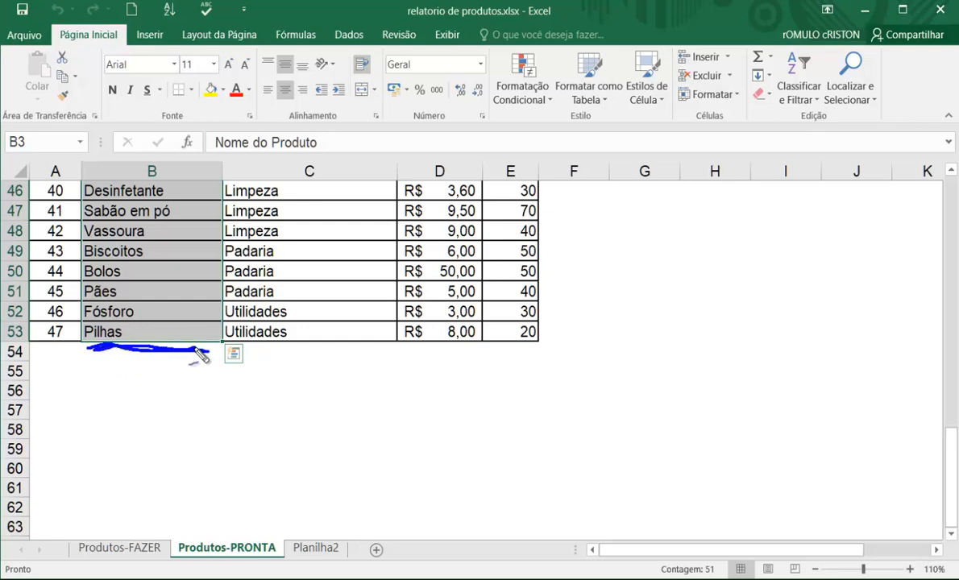
{"action": "key", "text": "Escape"}
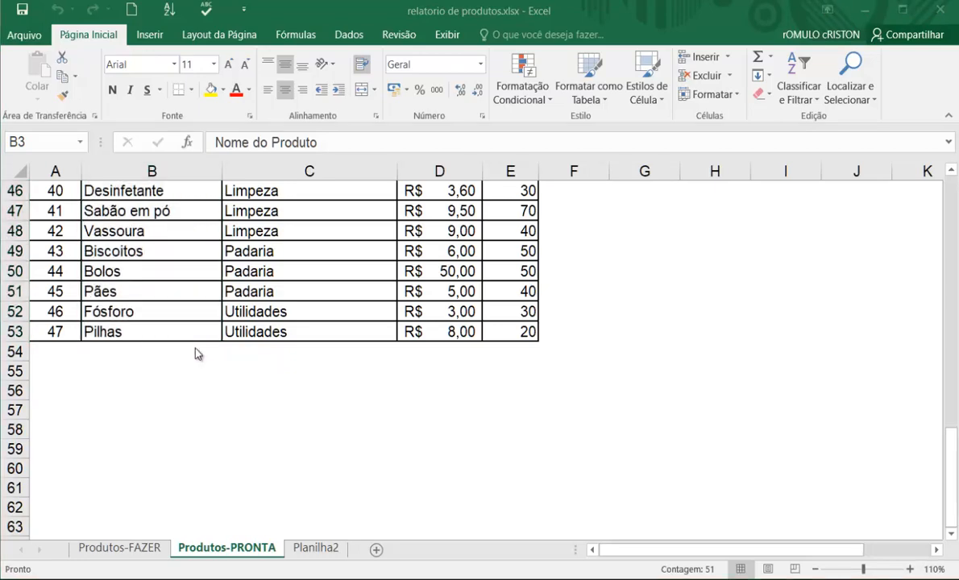
{"action": "left_click", "coordinate": [192, 357]}
{"action": "key", "text": "ctrl+Home"}
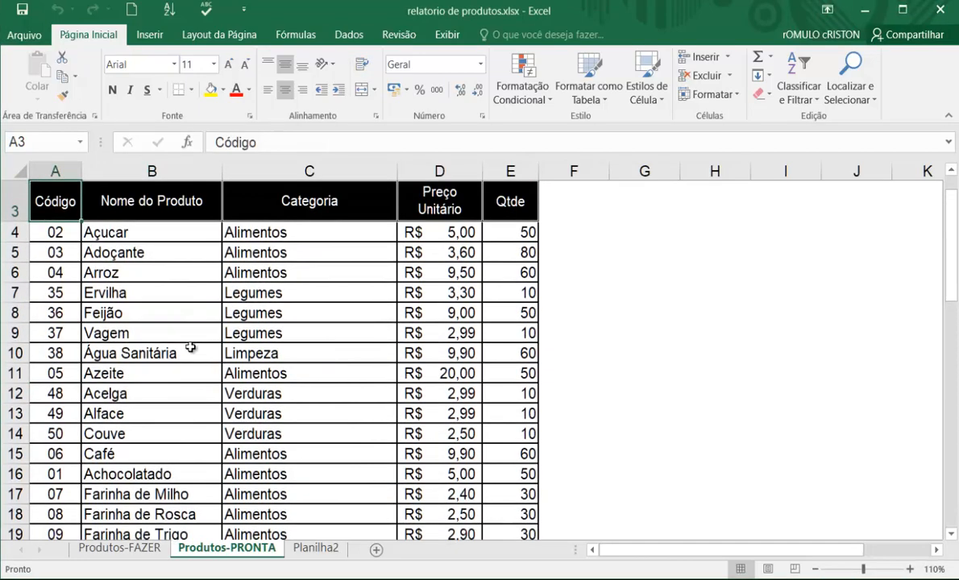
- Cut the Nome do Produto range B3:B53, leaving out the merged title
{"action": "left_click", "coordinate": [144, 204]}
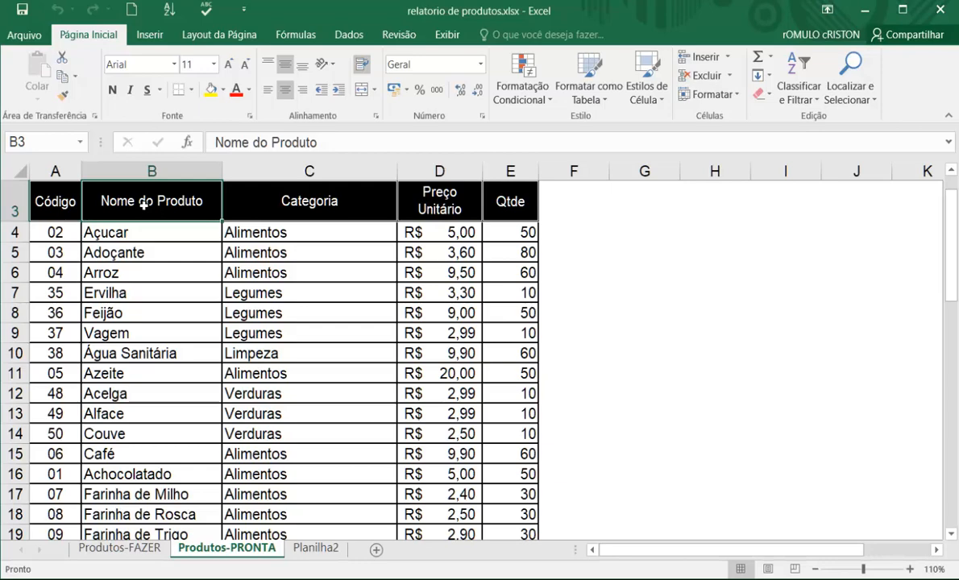
{"action": "key", "text": "ctrl+shift+Down"}
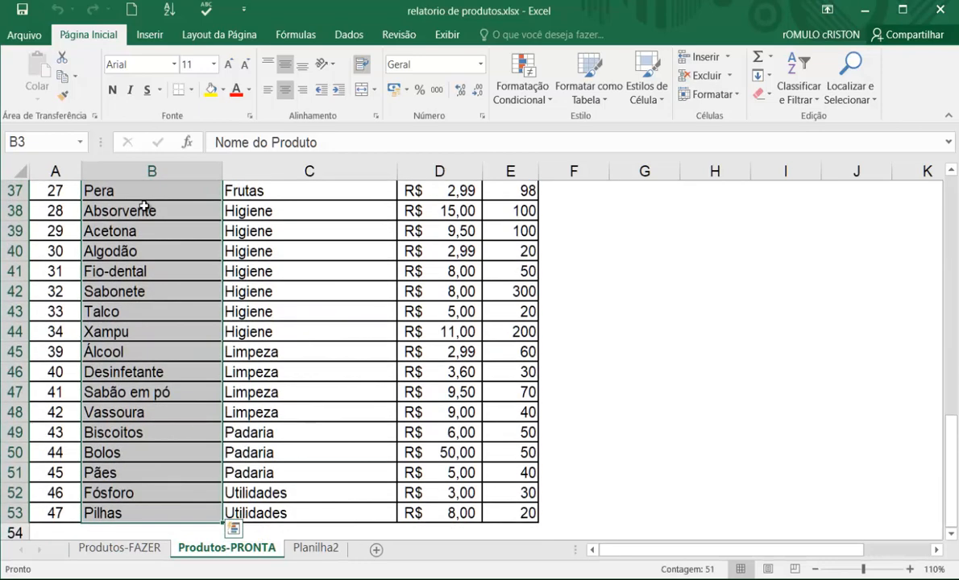
{"action": "scroll", "coordinate": [141, 242], "scroll_direction": "down", "scroll_amount": 4}
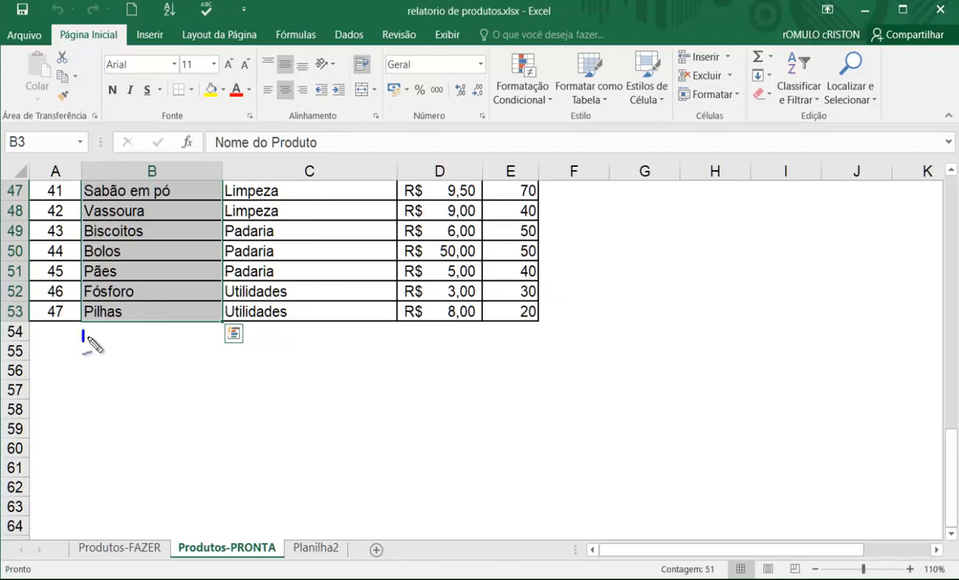
{"action": "scroll", "coordinate": [167, 308], "scroll_direction": "up", "scroll_amount": 15}
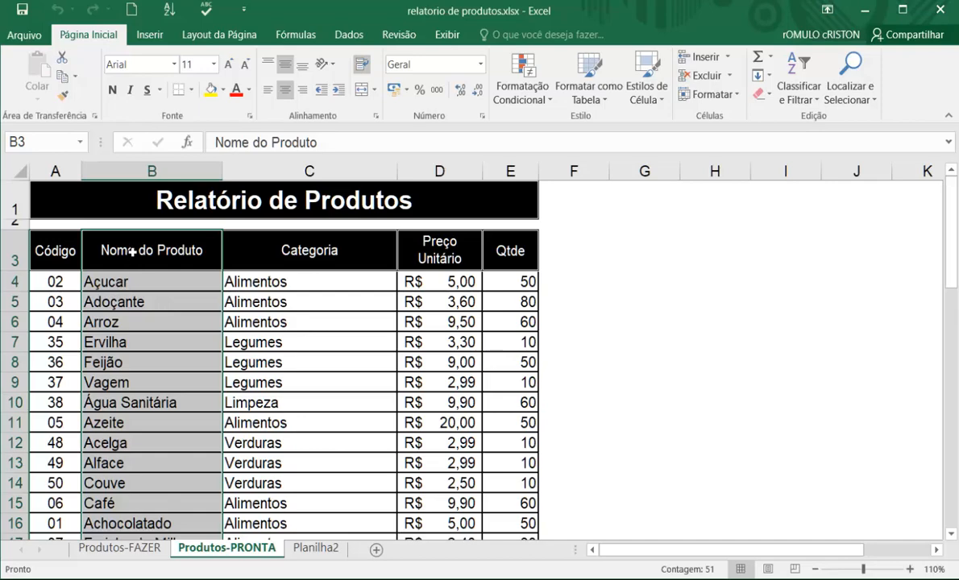
{"action": "left_click", "coordinate": [67, 63]}
{"action": "key", "text": "ctrl+x"}
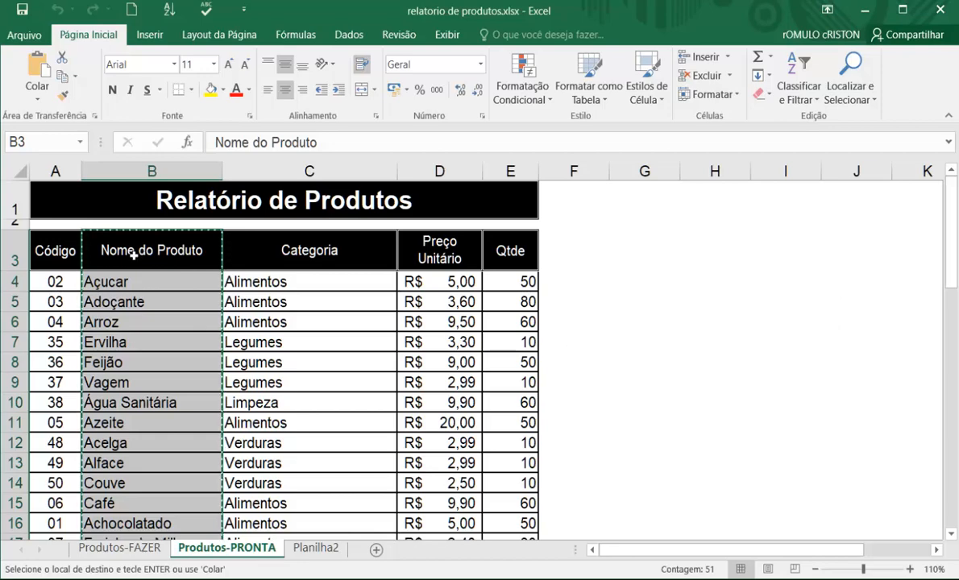
- Try pasting the cut product names over the Código column starting at A3, and undo the paste
{"action": "left_click", "coordinate": [46, 250]}
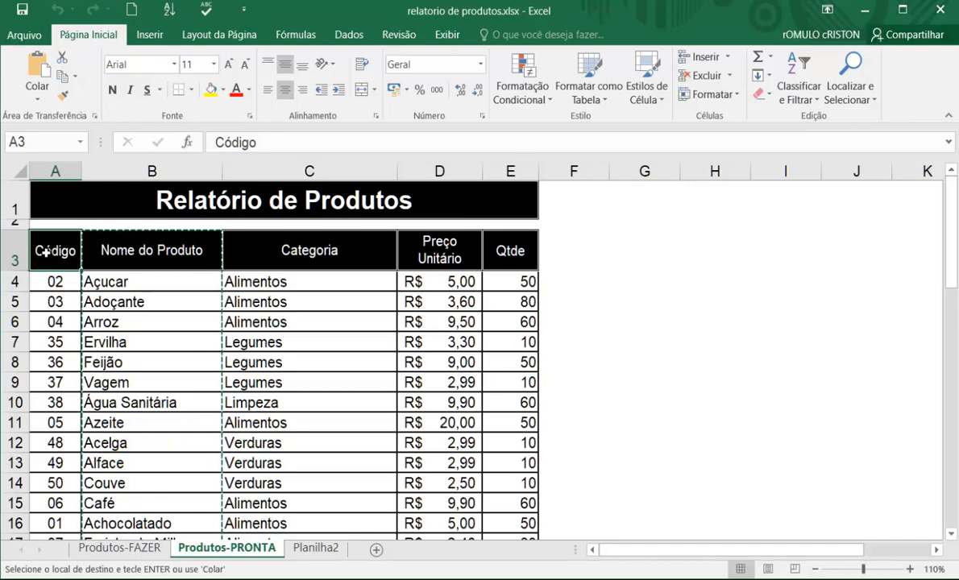
{"action": "key", "text": "ctrl+v"}
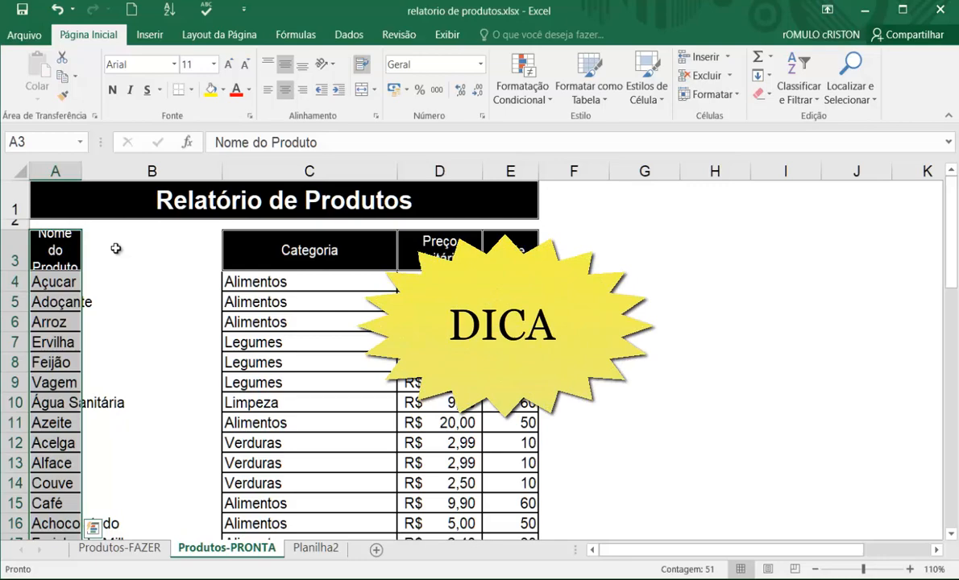
{"action": "key", "text": "ctrl+z"}
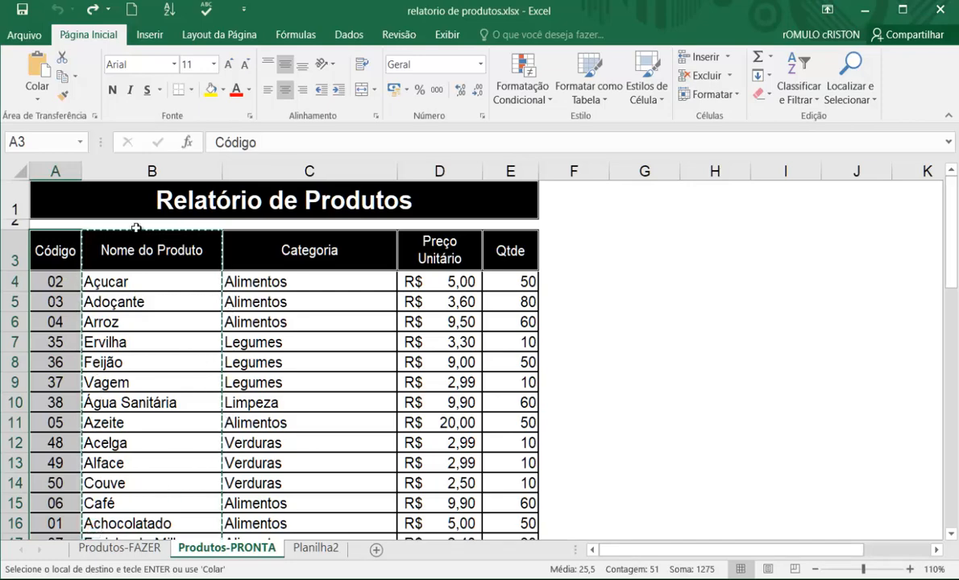
- Copy the Nome do Produto range B3:B53 again, from the header to the last product
{"action": "scroll", "coordinate": [220, 435], "scroll_direction": "down", "scroll_amount": 15}
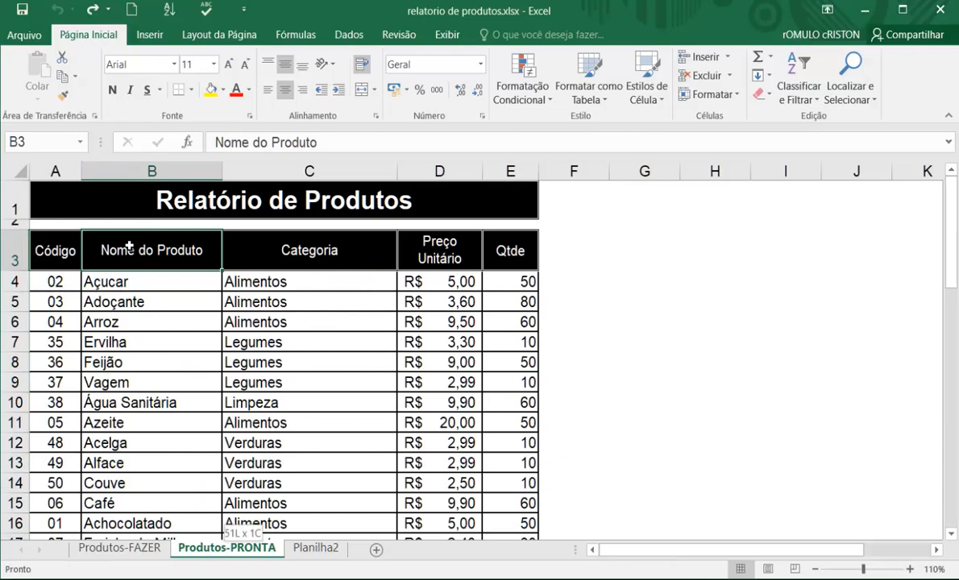
{"action": "key", "text": "ctrl+shift+Down"}
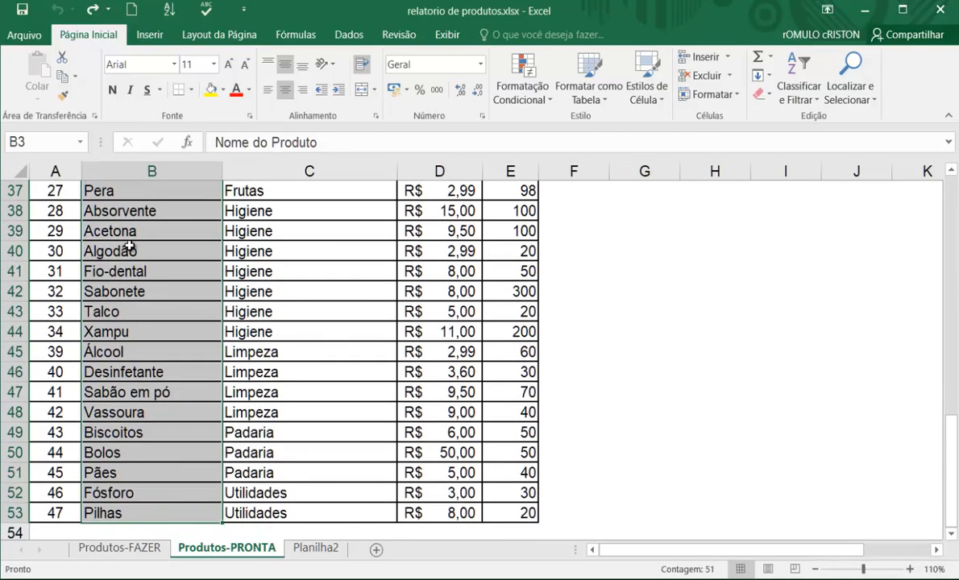
{"action": "scroll", "coordinate": [129, 246], "scroll_direction": "up", "scroll_amount": 12}
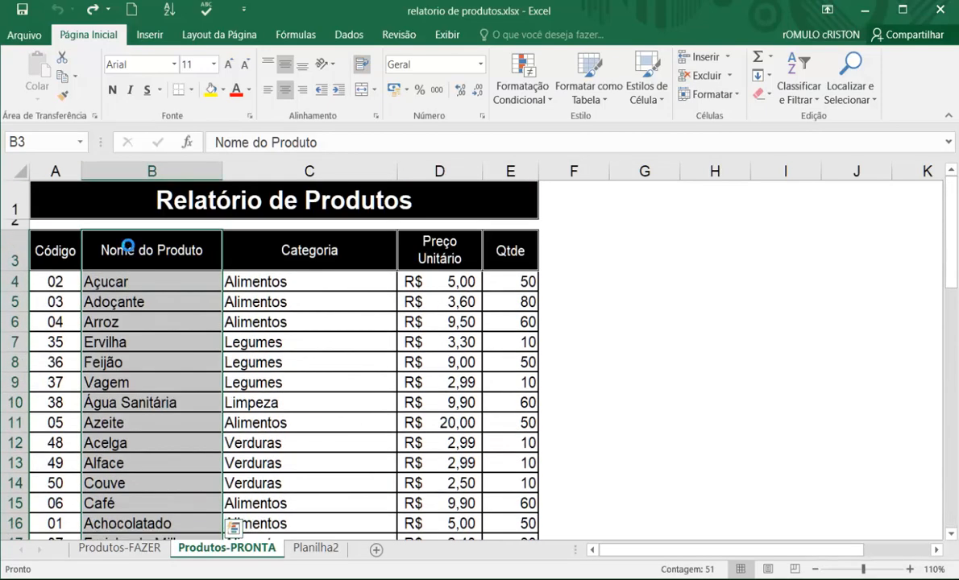
{"action": "key", "text": "ctrl+c"}
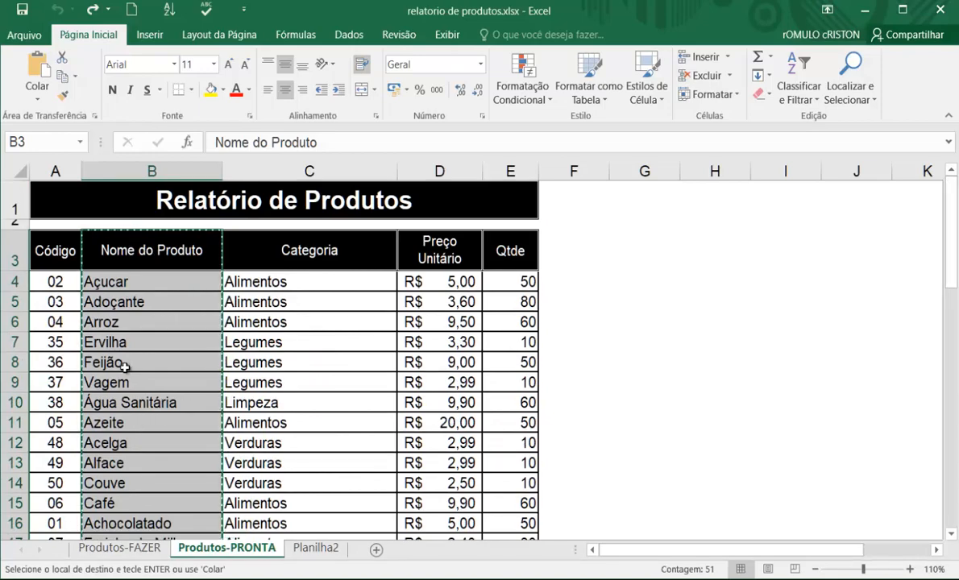
{"action": "scroll", "coordinate": [121, 365], "scroll_direction": "down", "scroll_amount": 17}
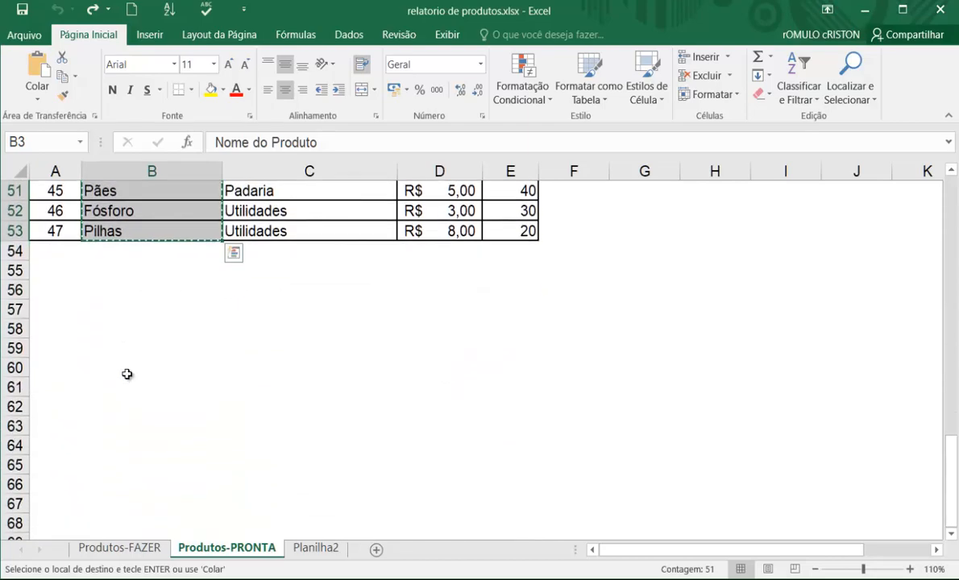
- Try pasting the Nome do Produto cells directly onto the Código column from A3, and undo the paste
{"action": "scroll", "coordinate": [127, 376], "scroll_direction": "up", "scroll_amount": 17}
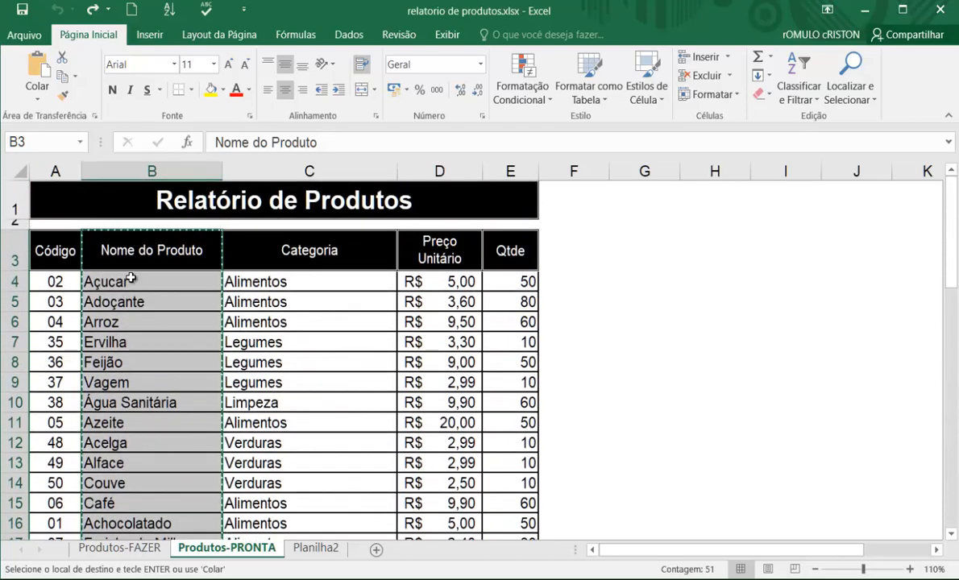
{"action": "left_click", "coordinate": [51, 246]}
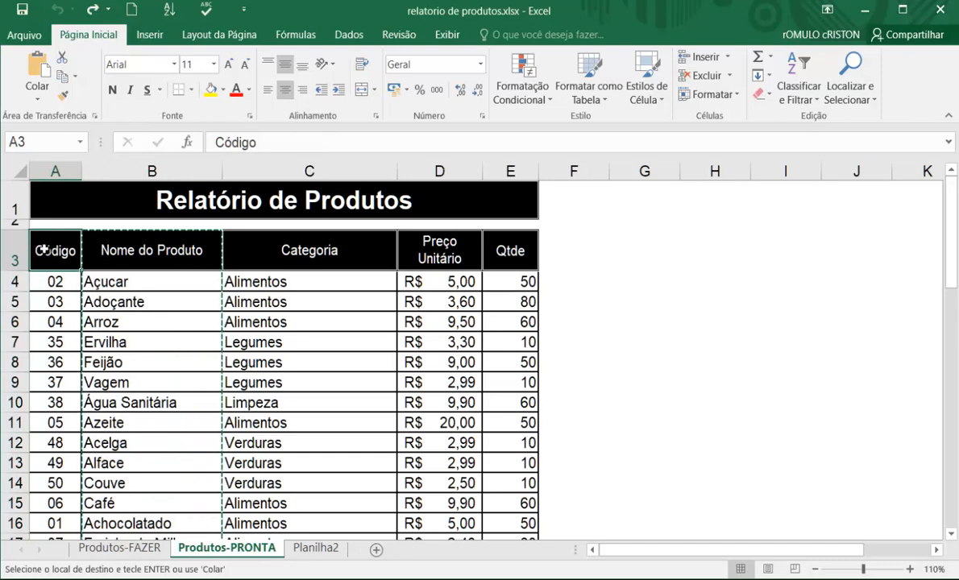
{"action": "key", "text": "ctrl+v"}
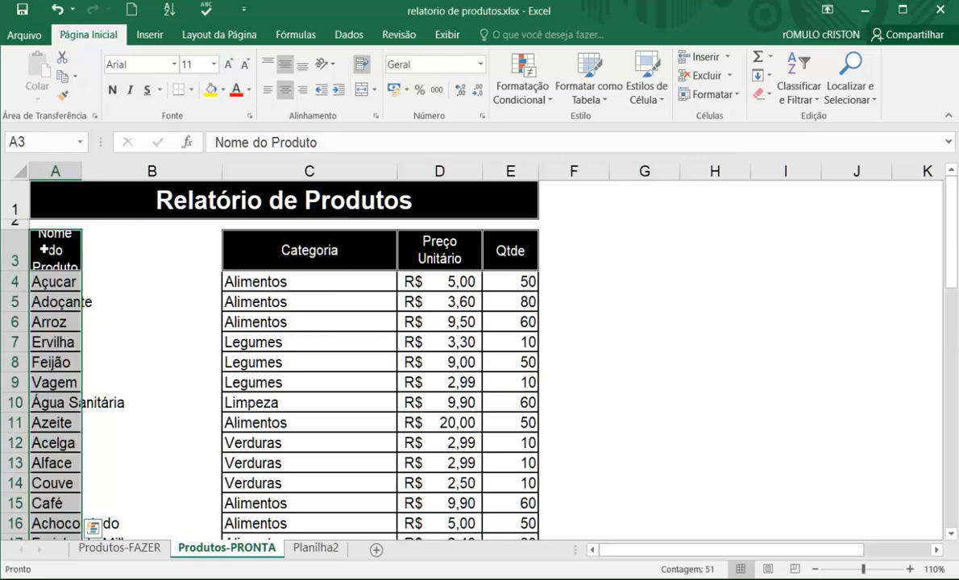
{"action": "key", "text": "ctrl+z"}
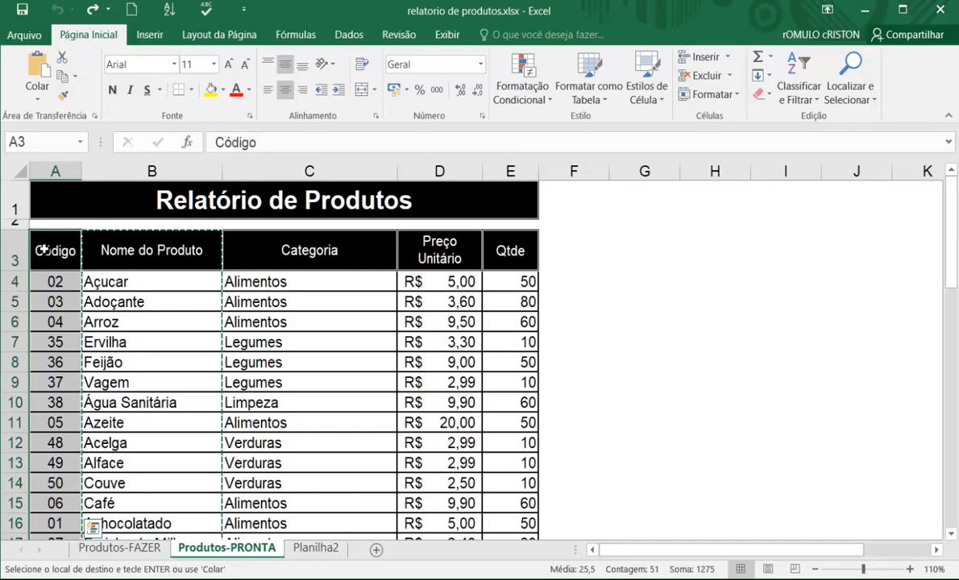
- Insert the cut Nome do Produto cells at A3, ahead of the Código column
{"action": "right_click", "coordinate": [46, 253]}
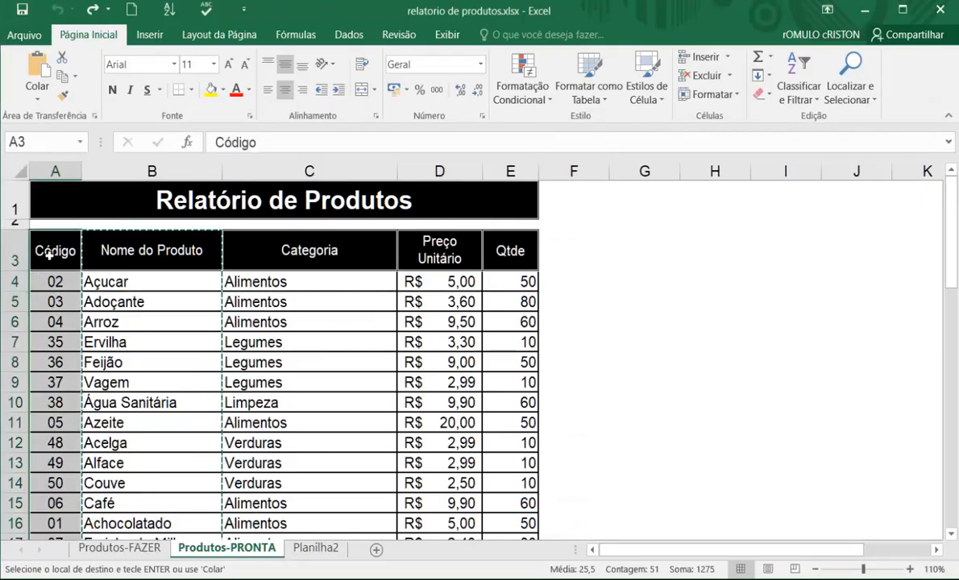
{"action": "right_click", "coordinate": [49, 254]}
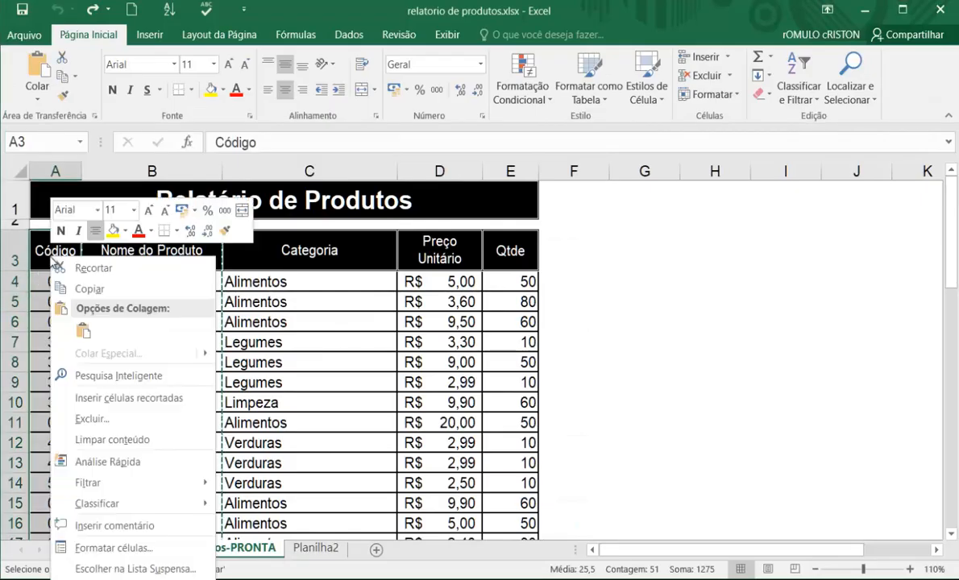
{"action": "left_click", "coordinate": [115, 399]}
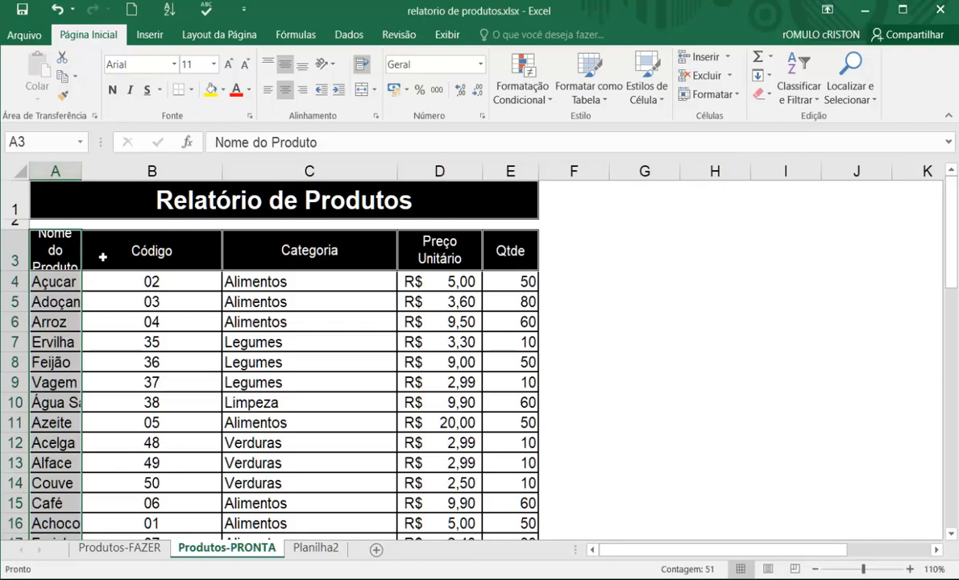
{"action": "left_click", "coordinate": [68, 251]}
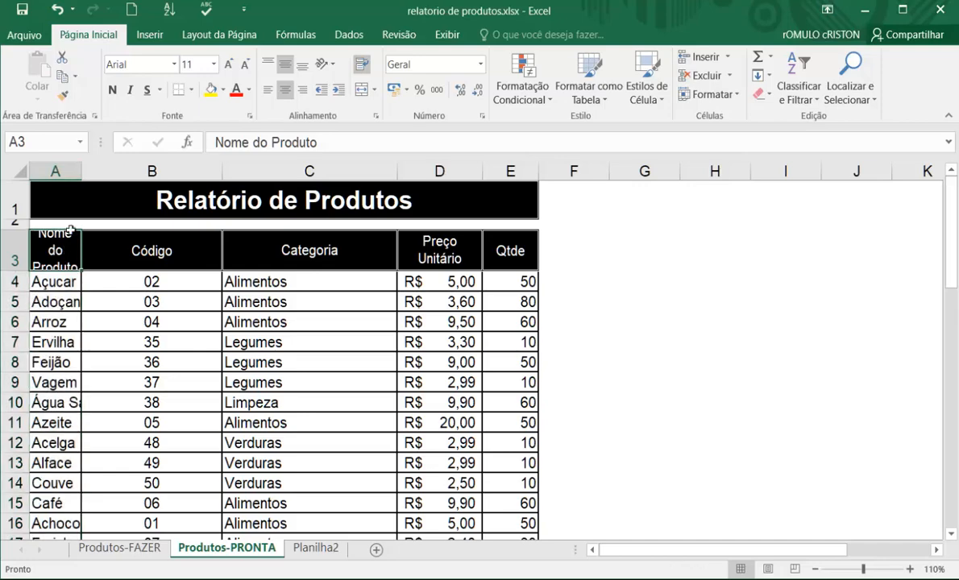
- Autofit the widths of columns A and B to their contents
{"action": "double_click", "coordinate": [82, 172]}
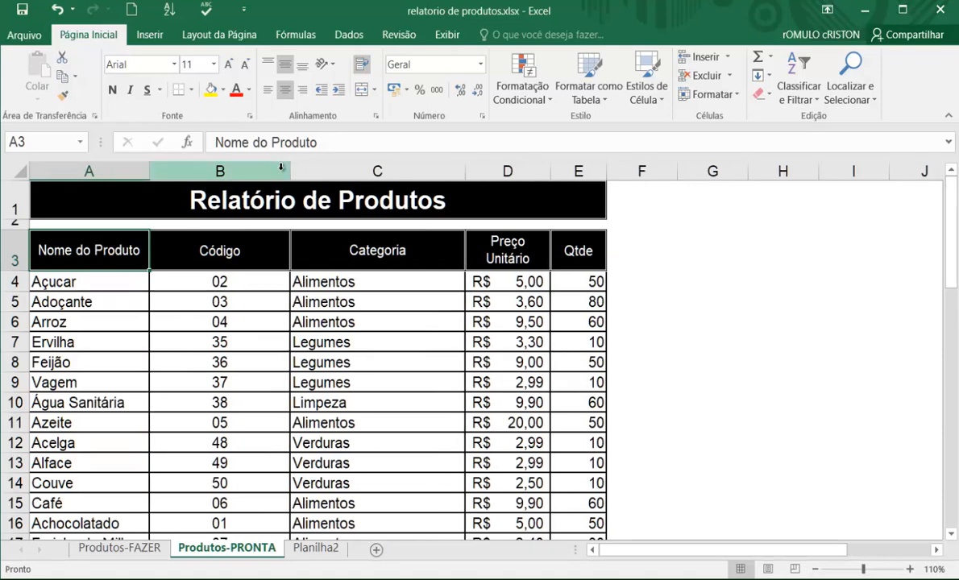
{"action": "left_click", "coordinate": [278, 171]}
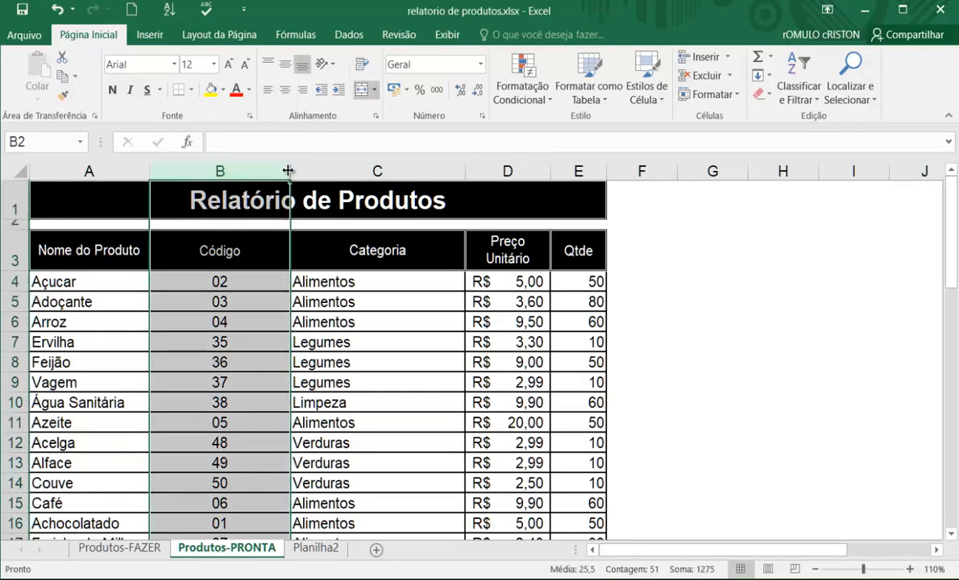
{"action": "double_click", "coordinate": [288, 171]}
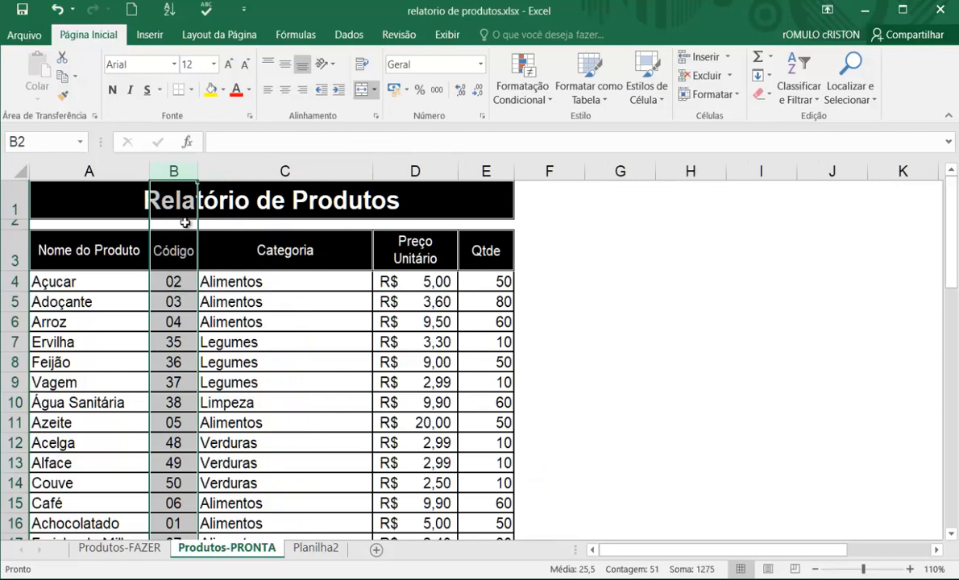
- Copy the Código range B3:B53 and paste it twice, at G3 and at H3
{"action": "left_click", "coordinate": [163, 251]}
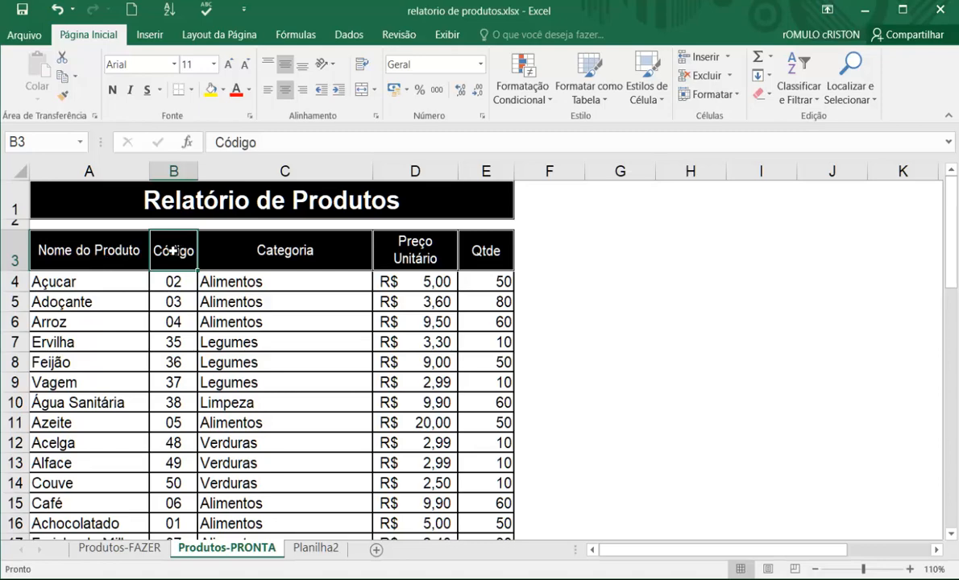
{"action": "key", "text": "ctrl+shift+Down"}
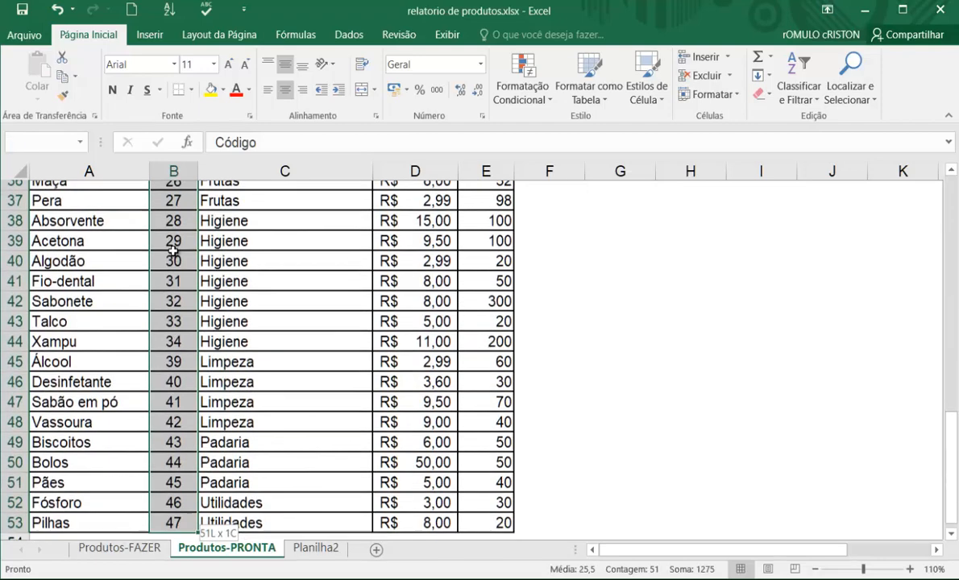
{"action": "key", "text": "ctrl+c"}
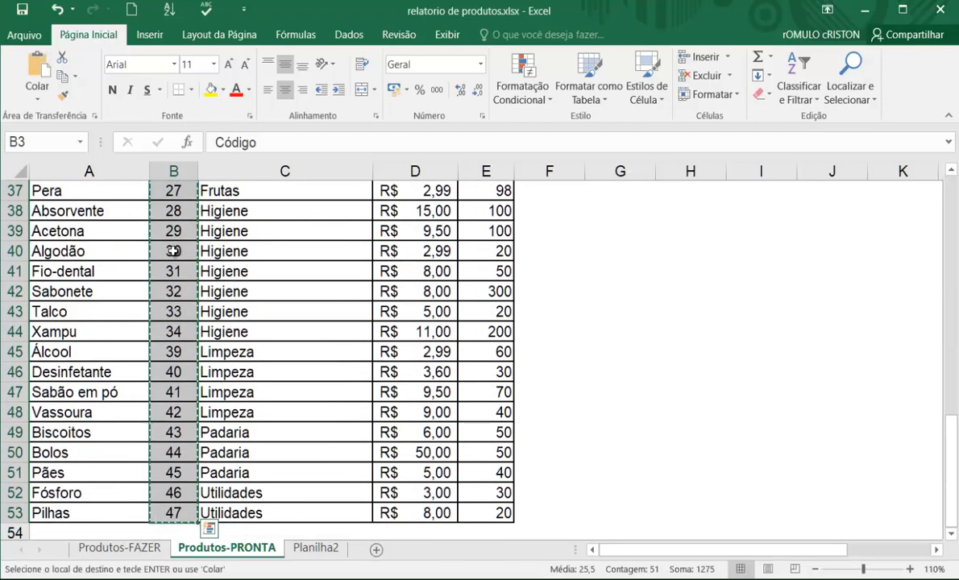
{"action": "scroll", "coordinate": [333, 270], "scroll_direction": "up", "scroll_amount": 12}
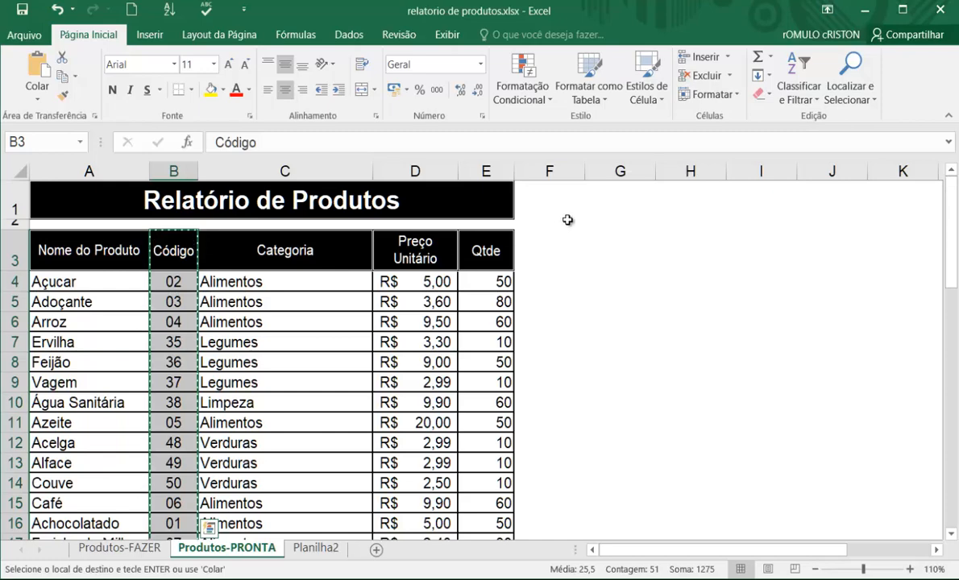
{"action": "left_click", "coordinate": [627, 242]}
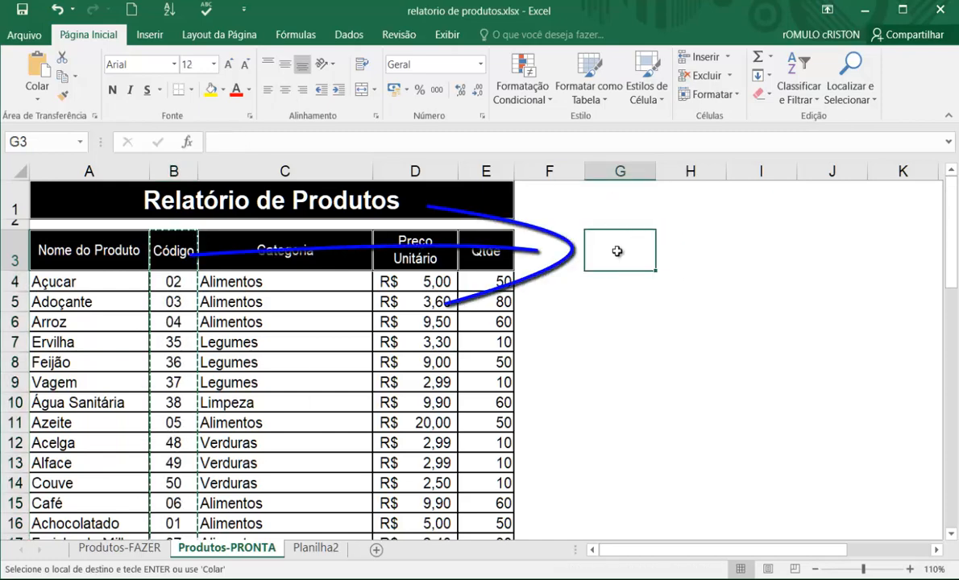
{"action": "key", "text": "ctrl+v"}
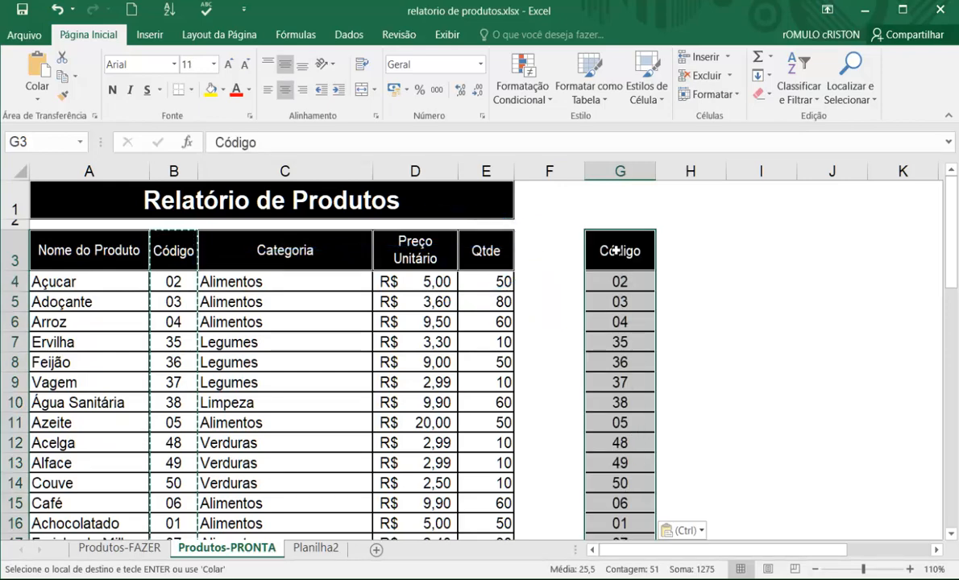
{"action": "left_click", "coordinate": [668, 243]}
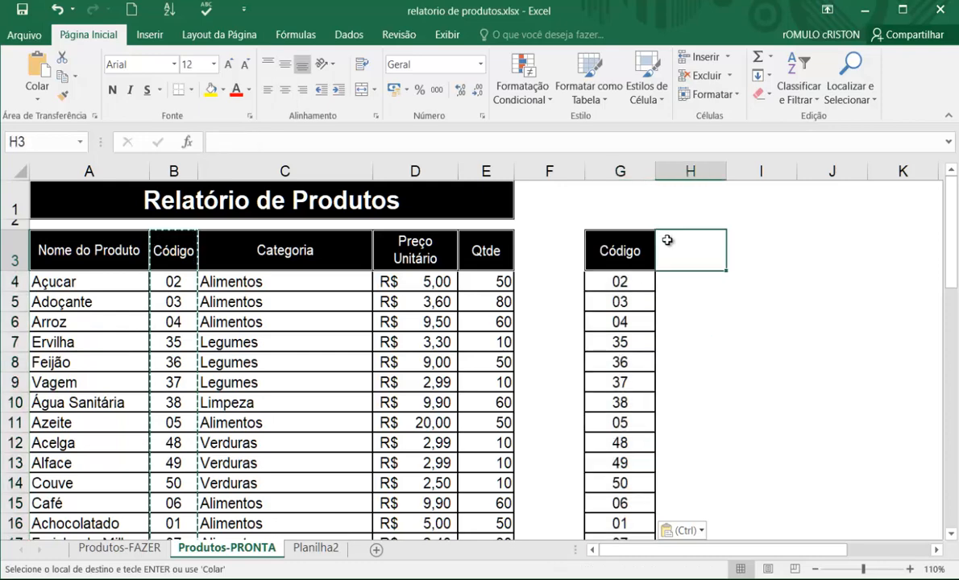
{"action": "key", "text": "ctrl+v"}
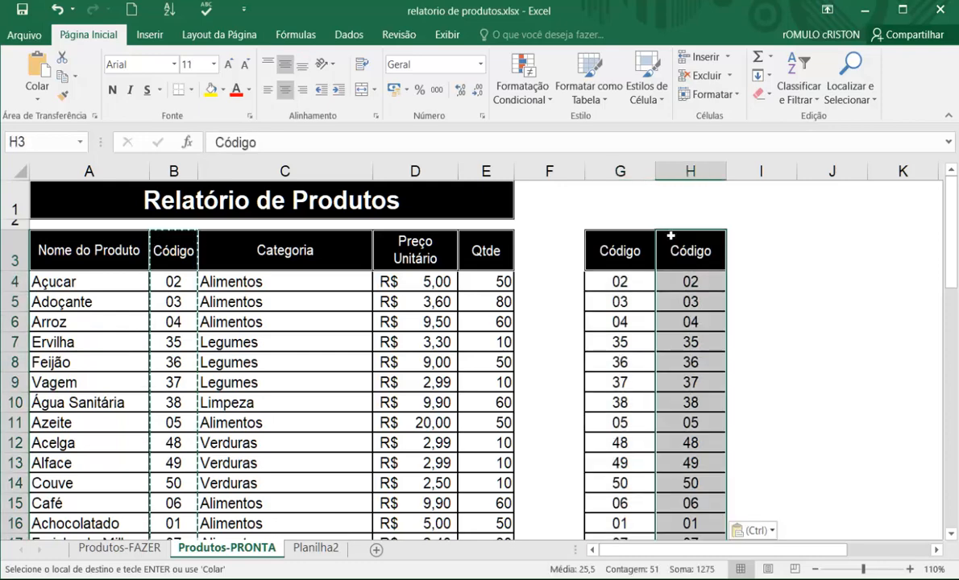
- Undo both pasted copies of the Código column in G and H, and reselect G3
{"action": "left_click", "coordinate": [623, 251]}
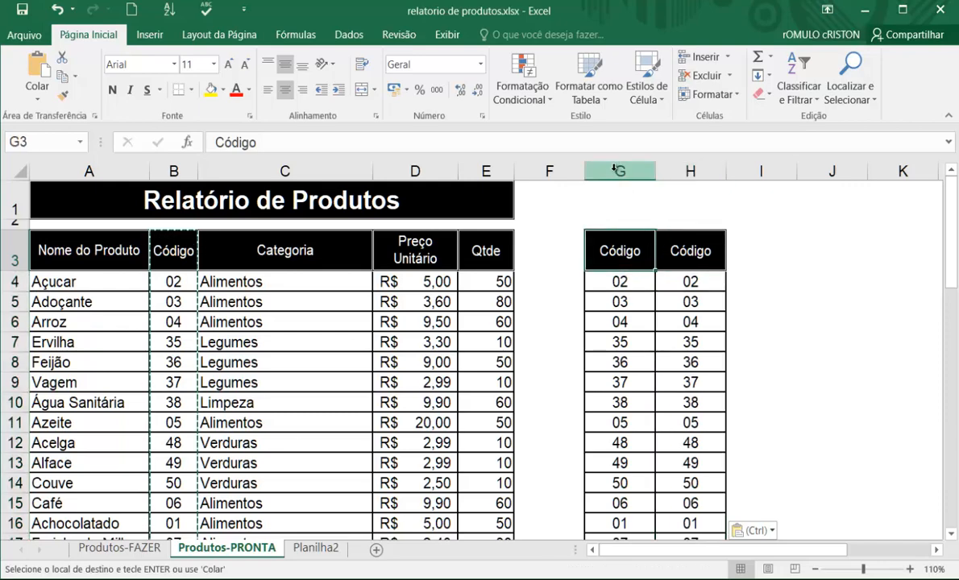
{"action": "key", "text": "ctrl+z"}
{"action": "key", "text": "ctrl+z"}
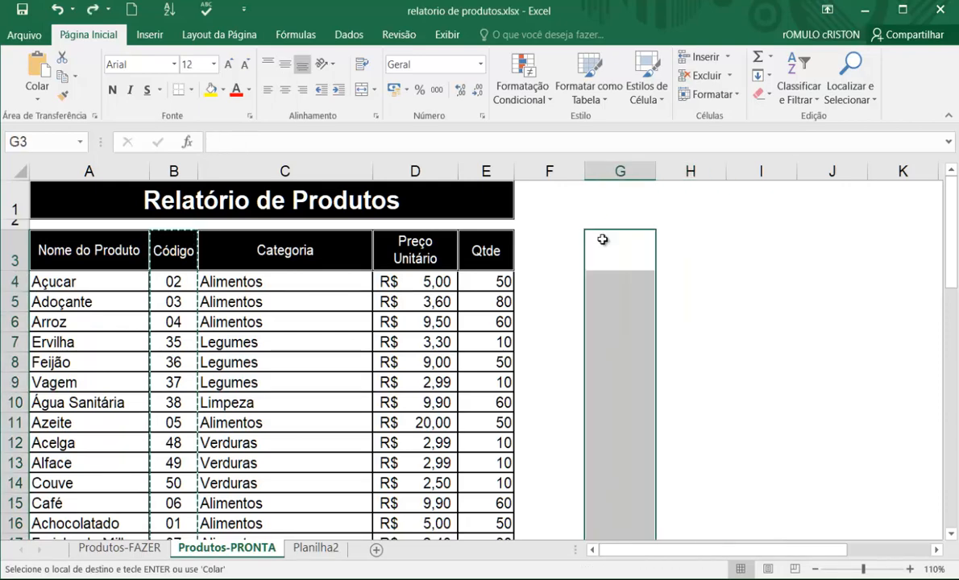
{"action": "left_click", "coordinate": [603, 252]}
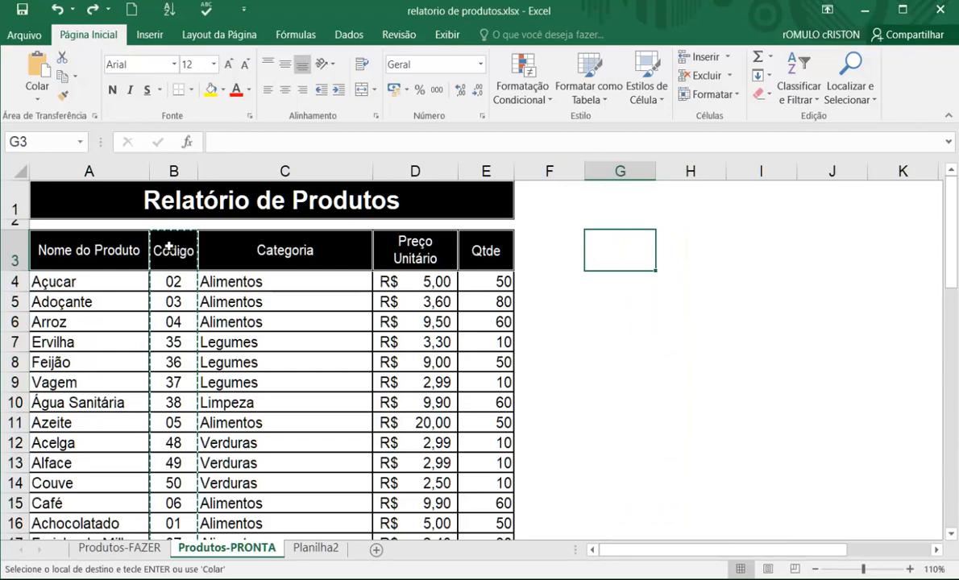
- Save the workbook
{"action": "left_click", "coordinate": [21, 10]}
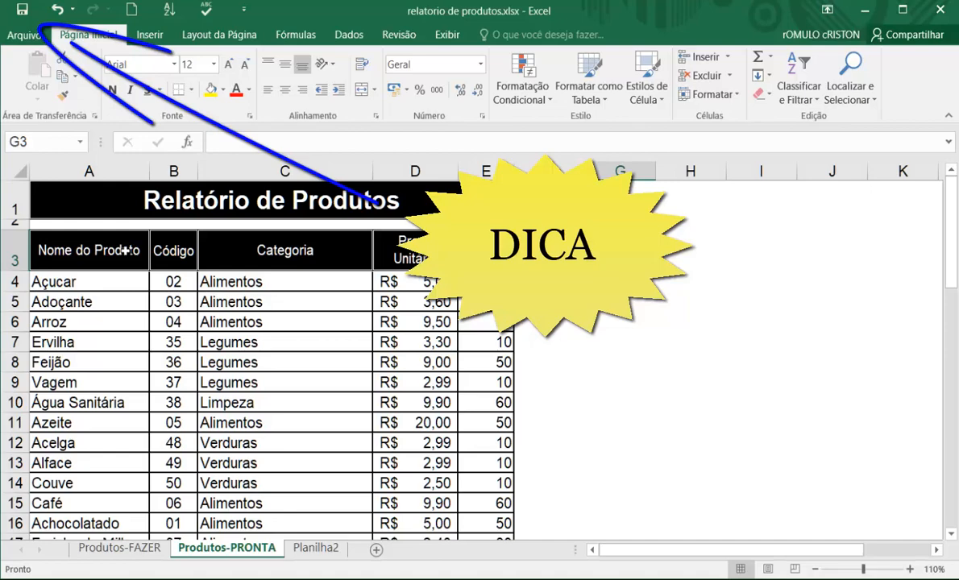
- Format the header row A3:E3 with yellow fill, red text and bottom-right alignment
{"action": "left_click", "coordinate": [60, 254]}
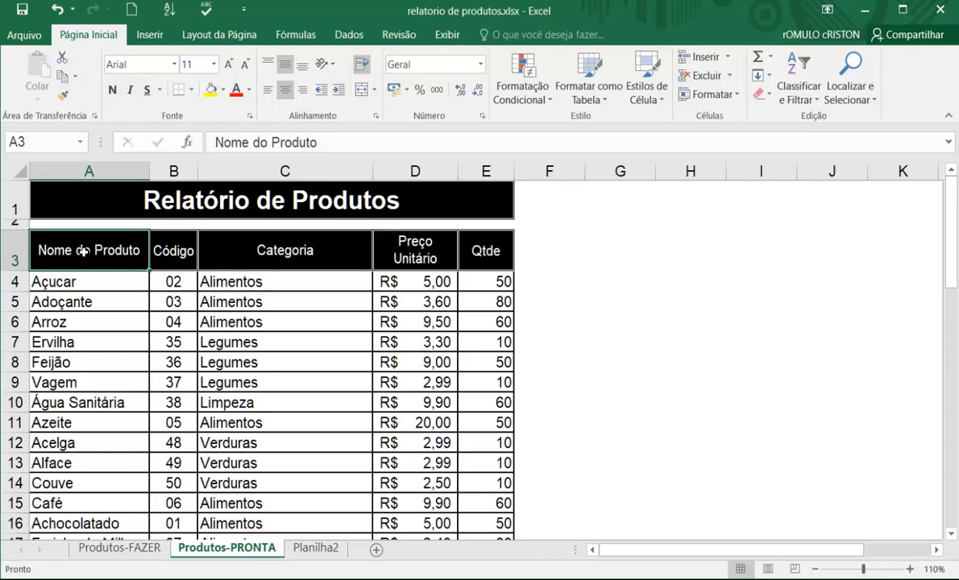
{"action": "key", "text": "ctrl+shift+Right"}
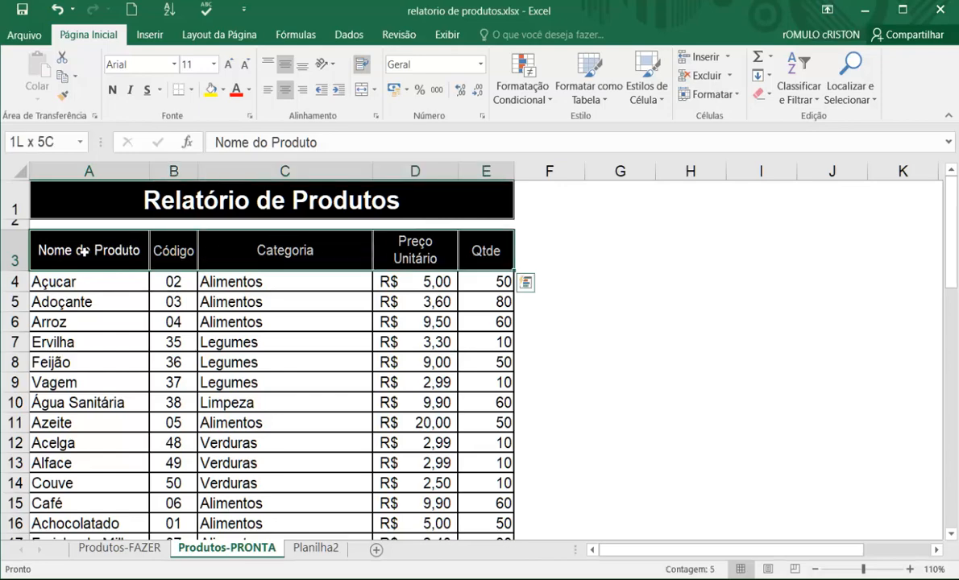
{"action": "left_click", "coordinate": [210, 88]}
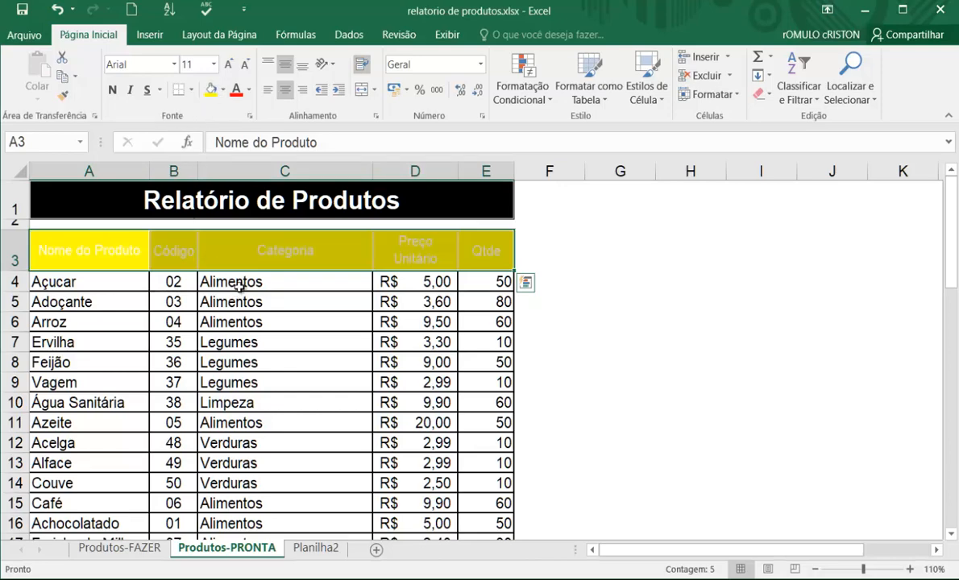
{"action": "left_click", "coordinate": [237, 89]}
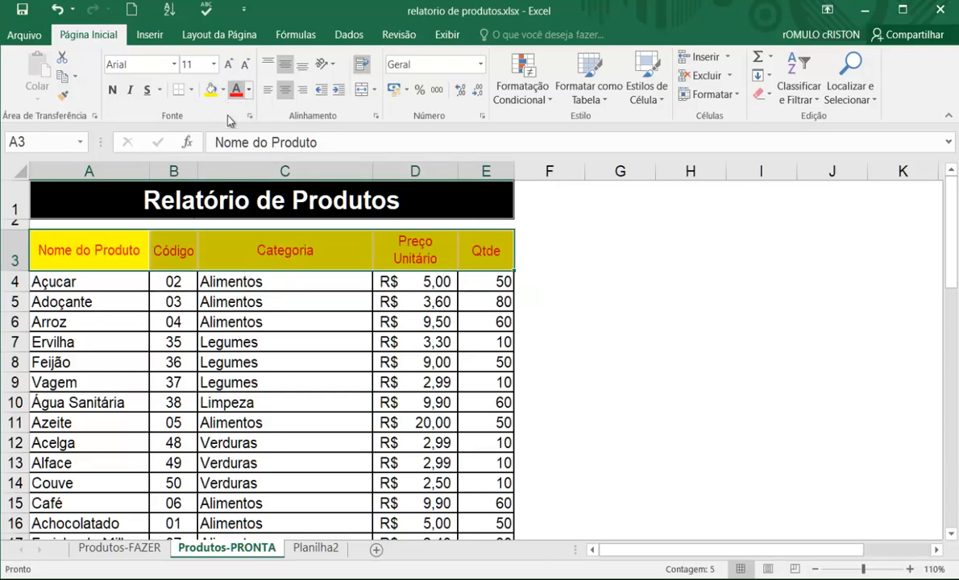
{"action": "left_click", "coordinate": [269, 64]}
{"action": "left_click", "coordinate": [303, 65]}
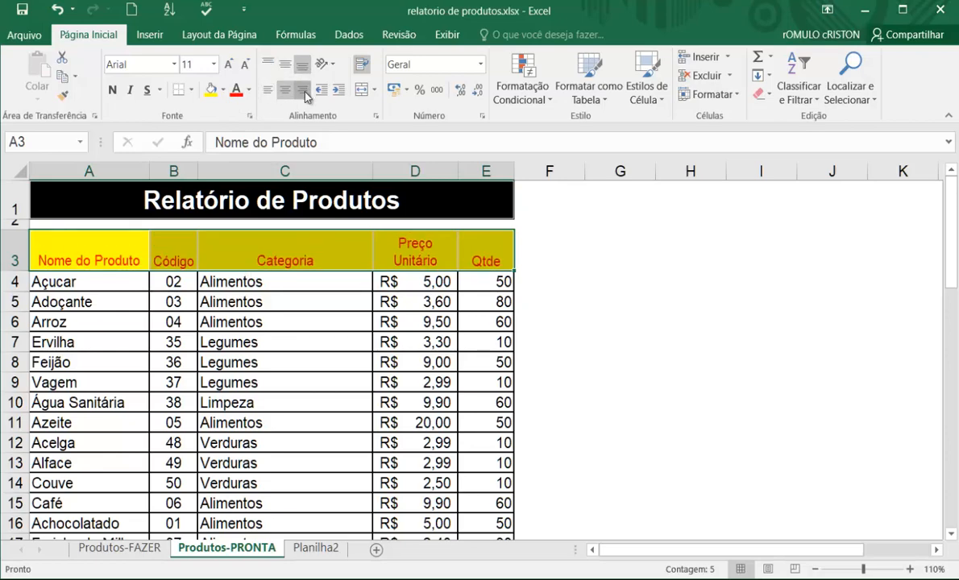
{"action": "left_click", "coordinate": [303, 89]}
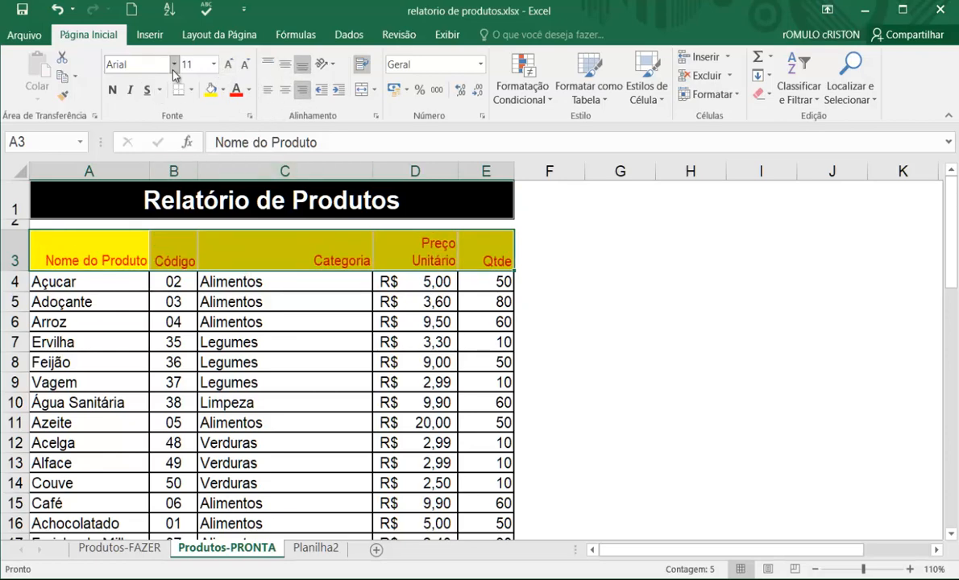
- Undo all the fill, font colour and alignment changes made to the header row A3:E3
{"action": "left_click", "coordinate": [57, 10]}
{"action": "left_click", "coordinate": [57, 10]}
{"action": "left_click", "coordinate": [57, 9]}
{"action": "left_click", "coordinate": [57, 10]}
{"action": "left_click", "coordinate": [57, 9]}
{"action": "left_click", "coordinate": [57, 10]}
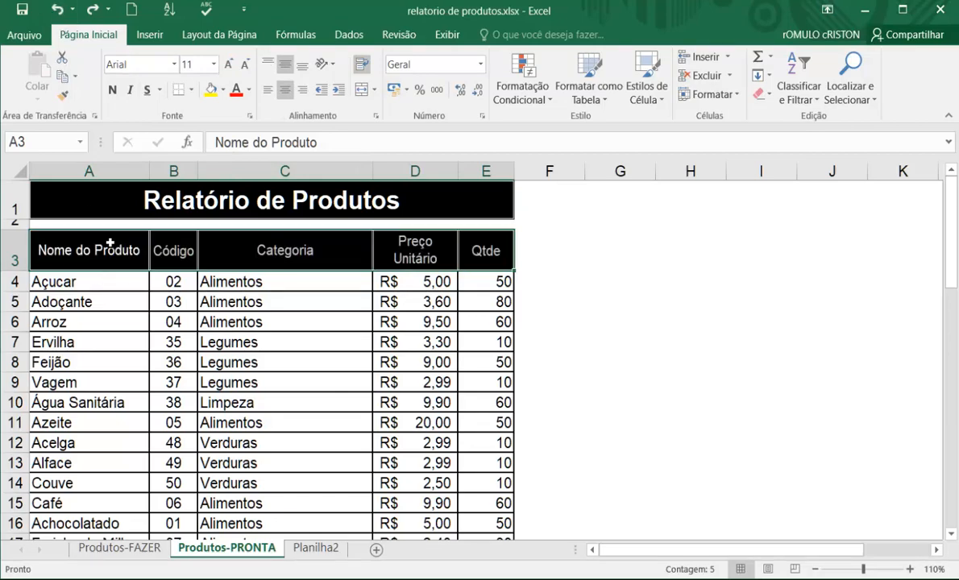
- Select the Nome do Produto range down to its last row, switch to header row A3:E3, and return to A3 alone
{"action": "left_click", "coordinate": [106, 253]}
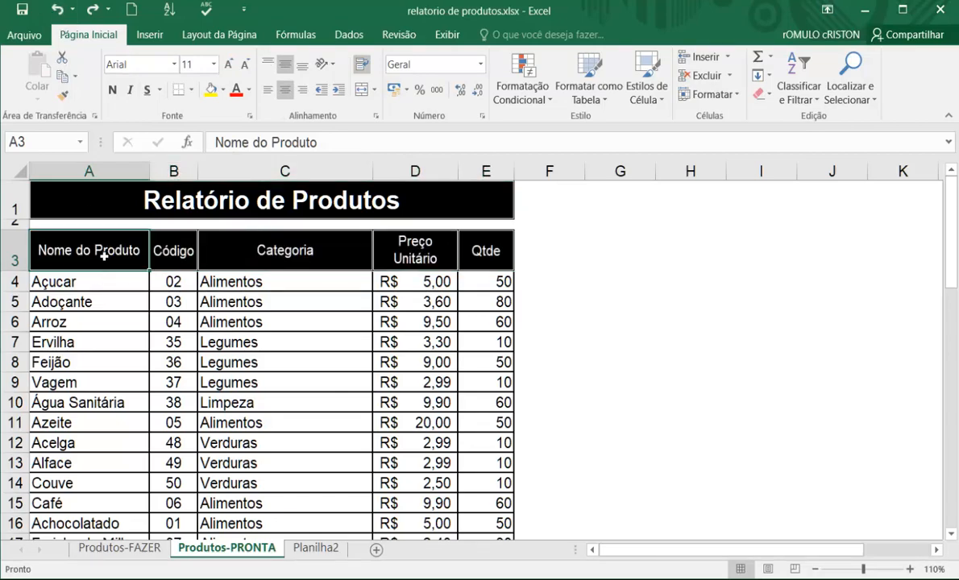
{"action": "key", "text": "ctrl+shift+Down"}
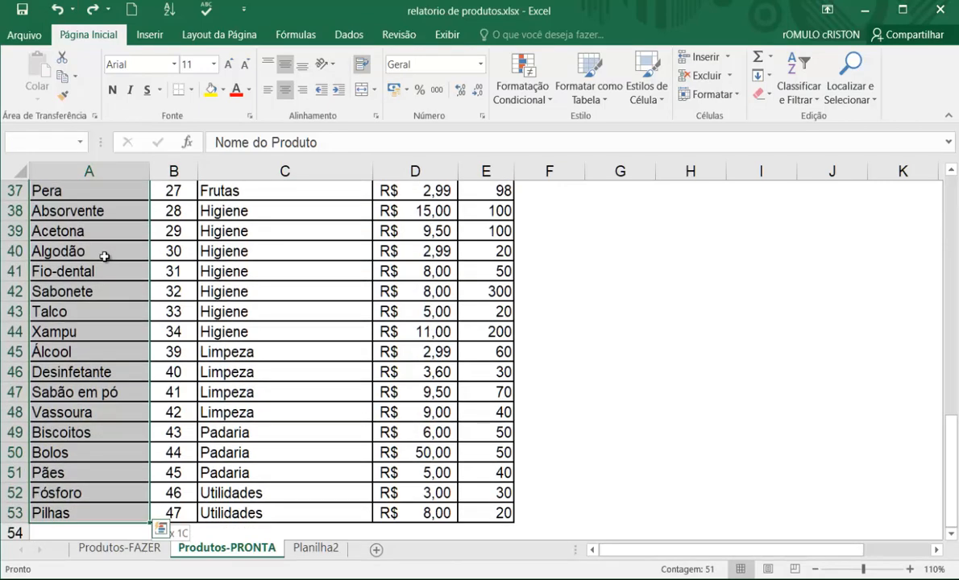
{"action": "key", "text": "ctrl+shift+Up"}
{"action": "key", "text": "ctrl+shift+Right"}
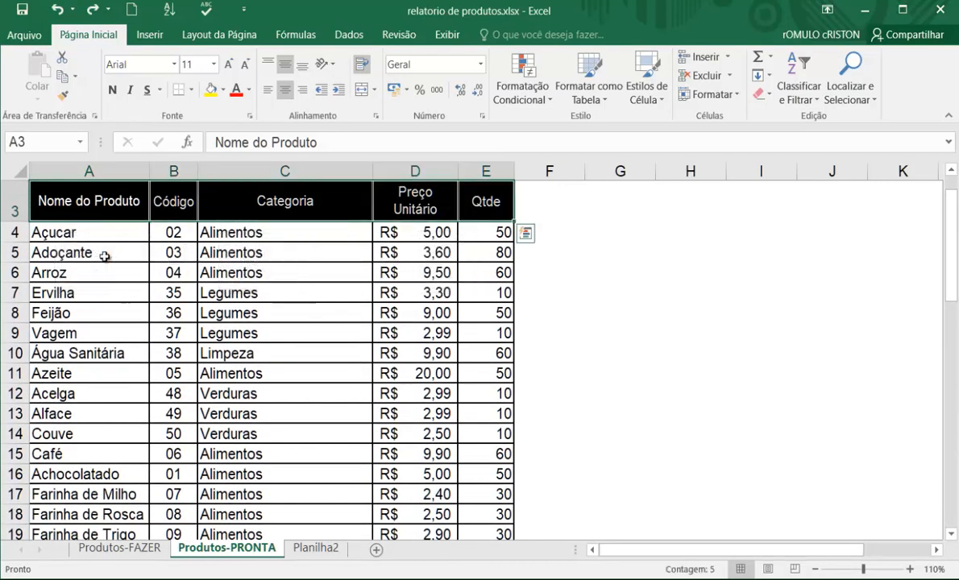
{"action": "left_click", "coordinate": [78, 212]}
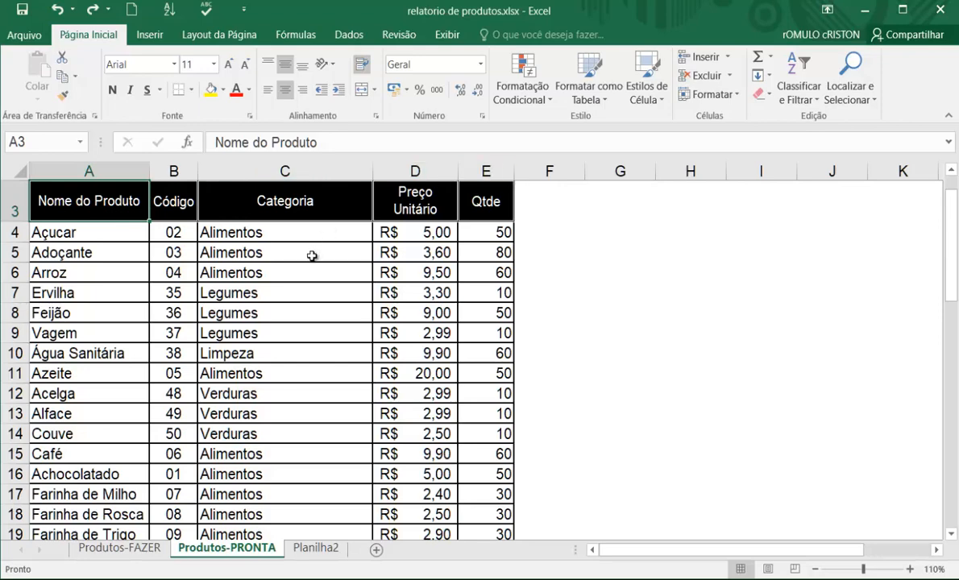
- Insert nine blank rows above the Feijão row
{"action": "left_click", "coordinate": [16, 313]}
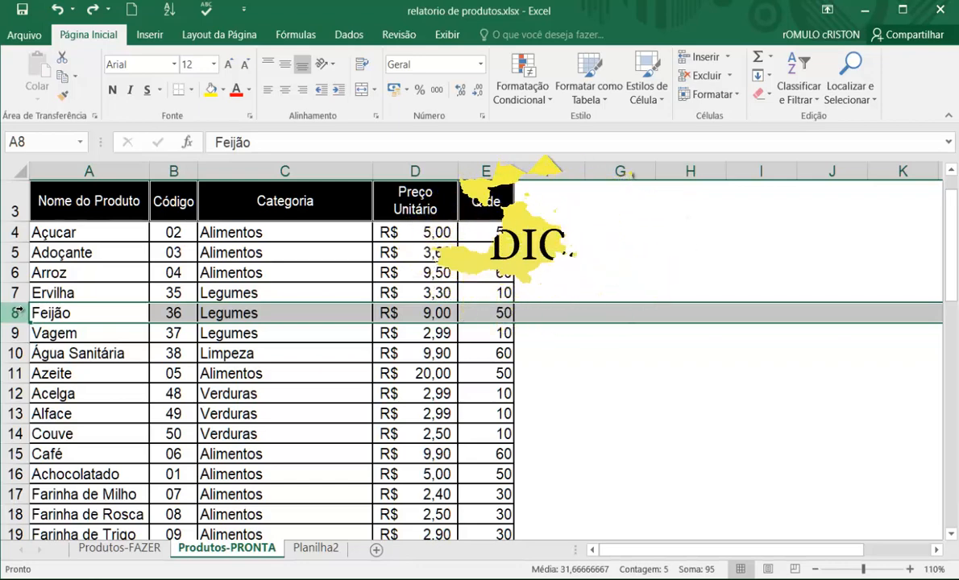
{"action": "key", "text": "ctrl+plus"}
{"action": "key", "text": "ctrl+plus"}
{"action": "key", "text": "ctrl+plus"}
{"action": "key", "text": "ctrl+plus"}
{"action": "key", "text": "ctrl+plus"}
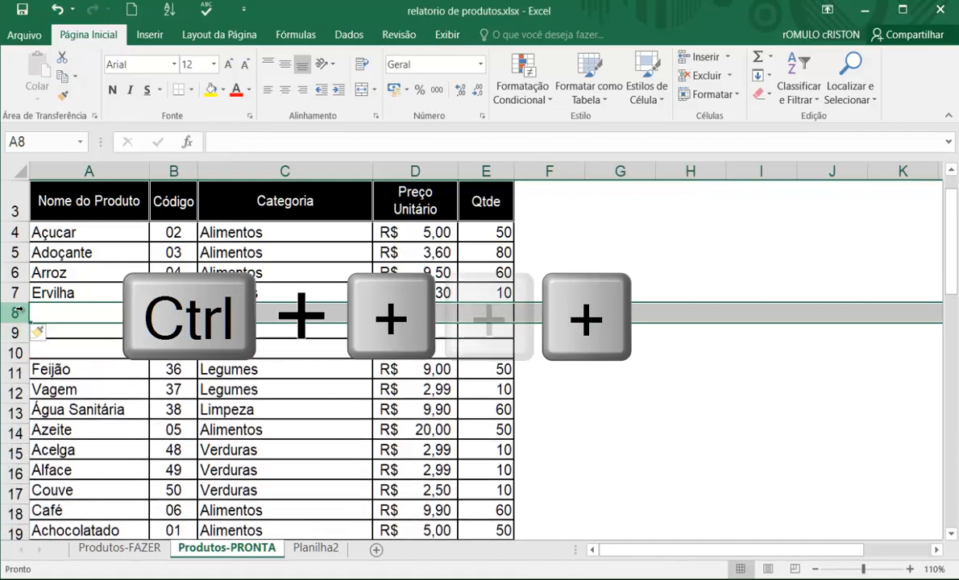
{"action": "key", "text": "ctrl+plus"}
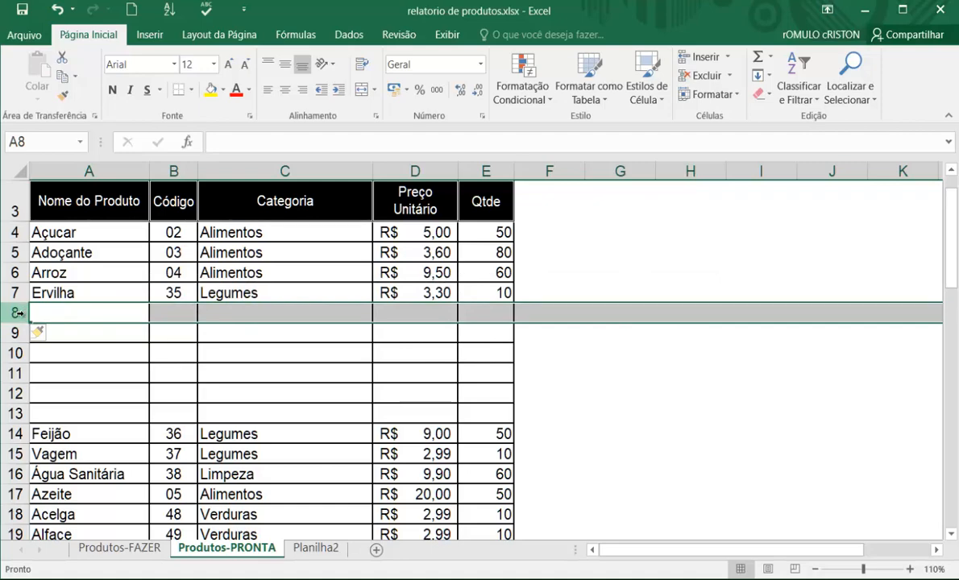
{"action": "key", "text": "ctrl+plus"}
{"action": "key", "text": "ctrl+plus"}
{"action": "key", "text": "ctrl+plus"}
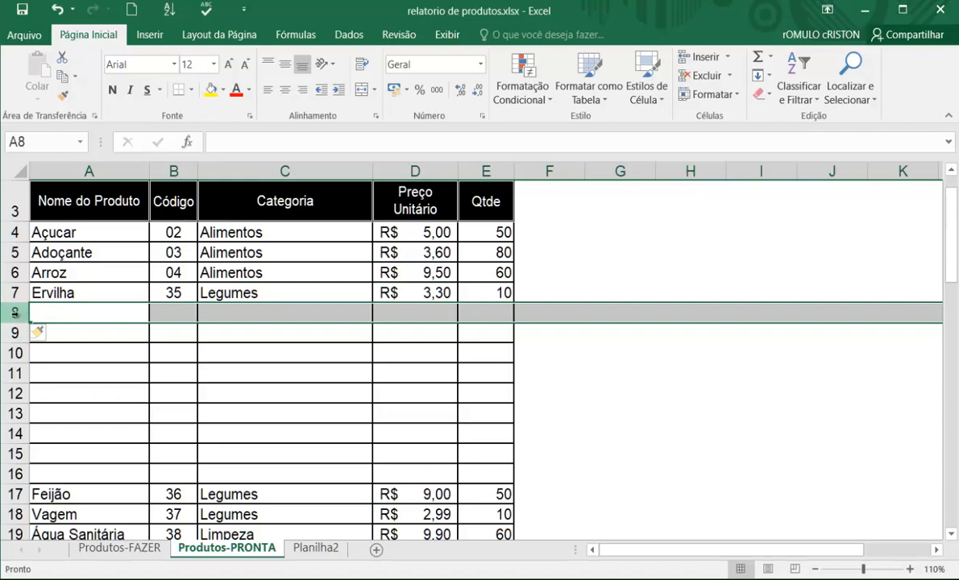
- Delete the nine blank rows between Ervilha and Feijão
{"action": "key", "text": "ctrl+minus"}
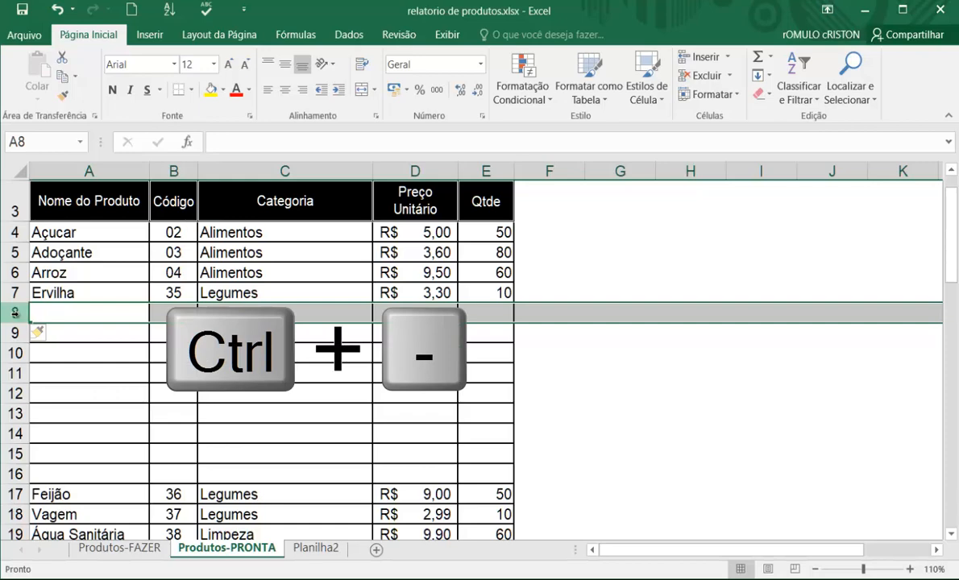
{"action": "key", "text": "ctrl+minus"}
{"action": "key", "text": "ctrl+minus"}
{"action": "key", "text": "ctrl+minus"}
{"action": "key", "text": "ctrl+minus"}
{"action": "key", "text": "ctrl+minus"}
{"action": "key", "text": "ctrl+minus"}
{"action": "key", "text": "ctrl+minus"}
{"action": "key", "text": "ctrl+minus"}
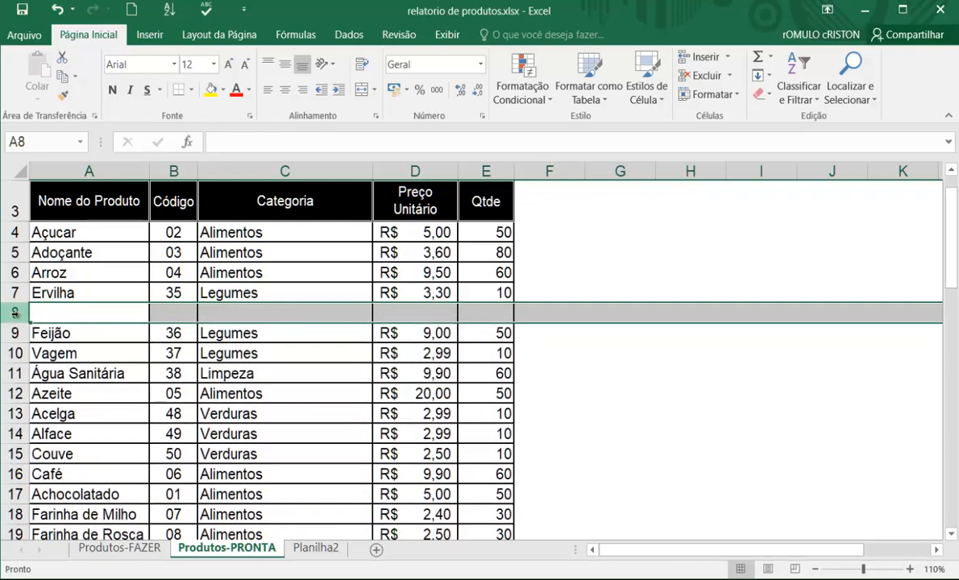
{"action": "key", "text": "ctrl+minus"}
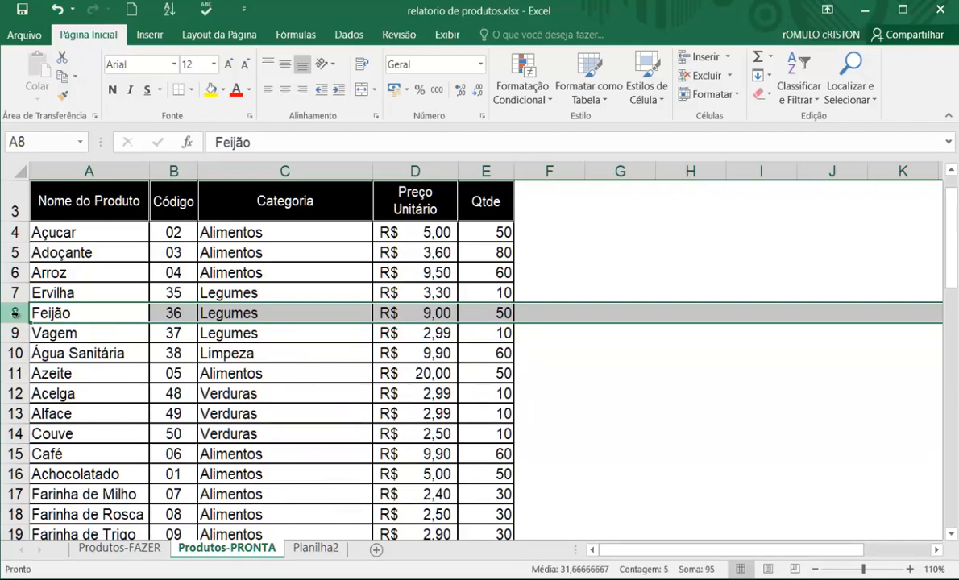
- Insert four blank rows above the Feijão row and delete them again
{"action": "key", "text": "ctrl+plus"}
{"action": "key", "text": "ctrl+plus"}
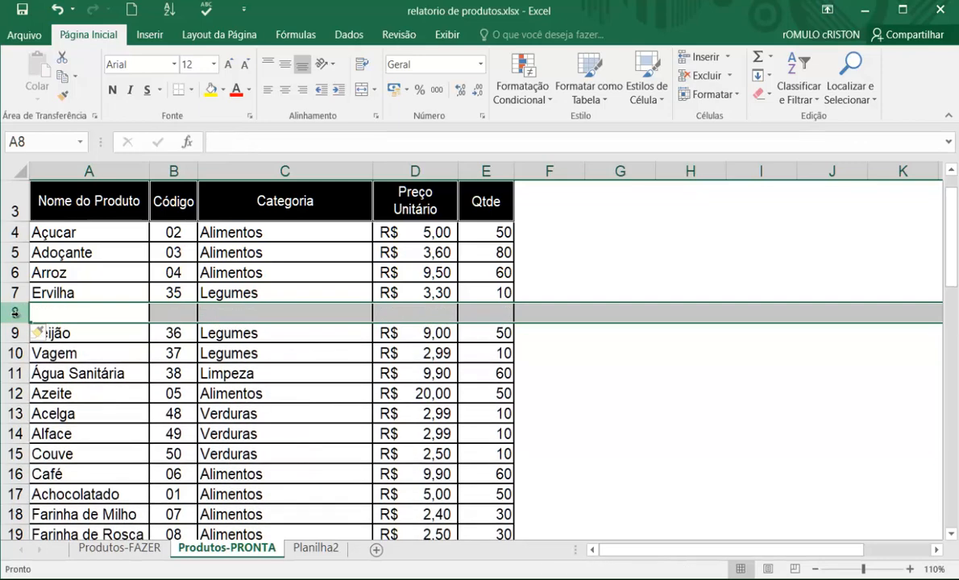
{"action": "key", "text": "ctrl+plus"}
{"action": "key", "text": "ctrl+plus"}
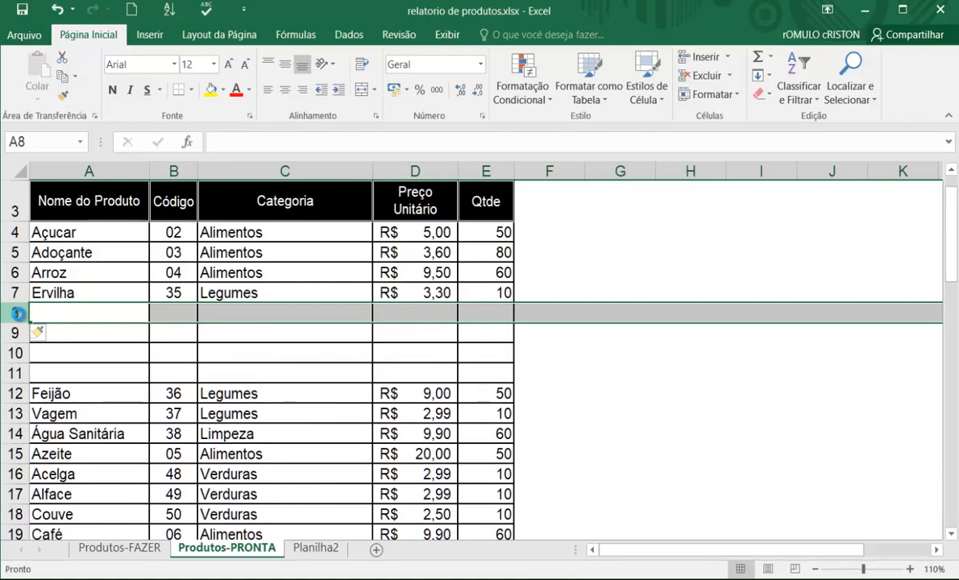
{"action": "key", "text": "ctrl+minus"}
{"action": "key", "text": "ctrl+minus"}
{"action": "key", "text": "ctrl+minus"}
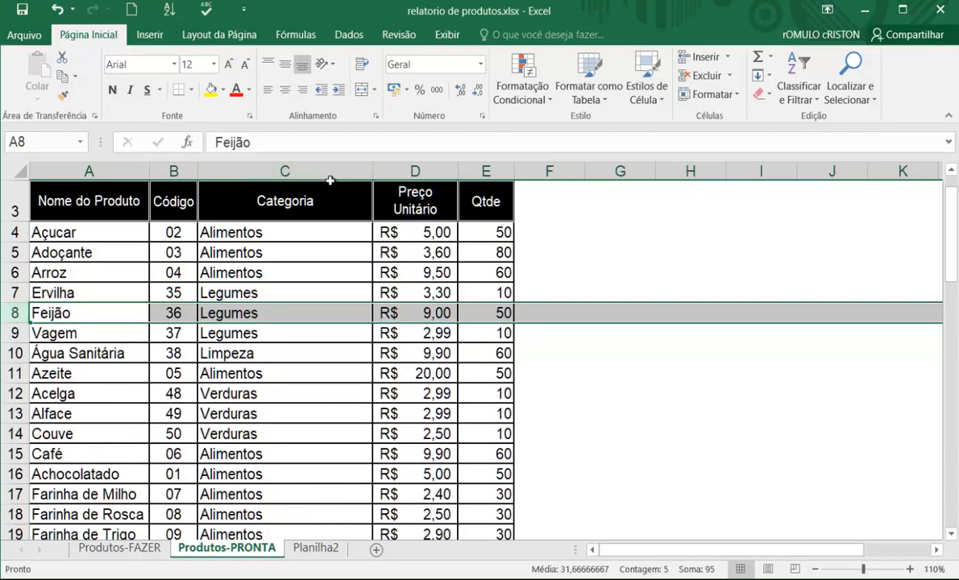
- Insert a blank column before Categoria and undo the insertion
{"action": "left_click", "coordinate": [285, 171]}
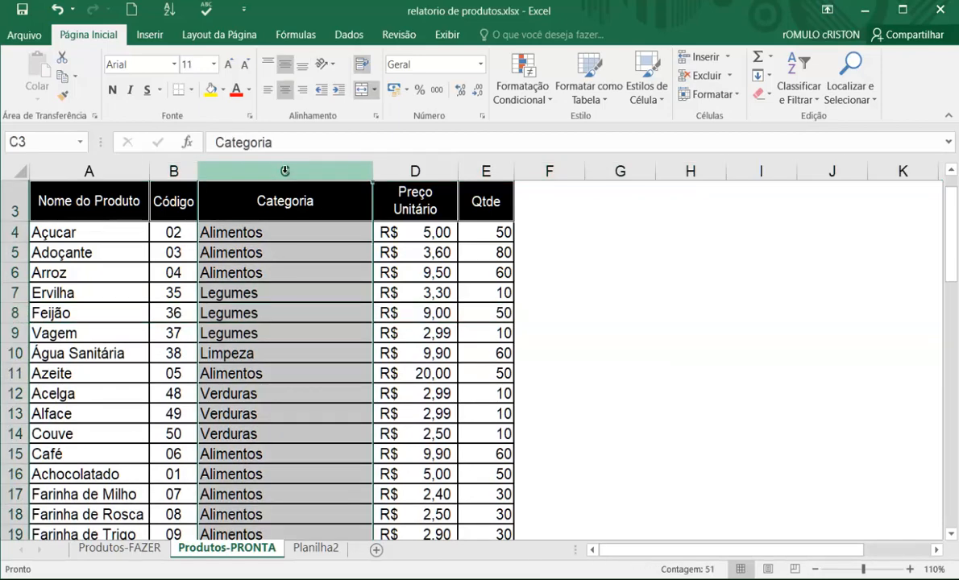
{"action": "key", "text": "ctrl+plus"}
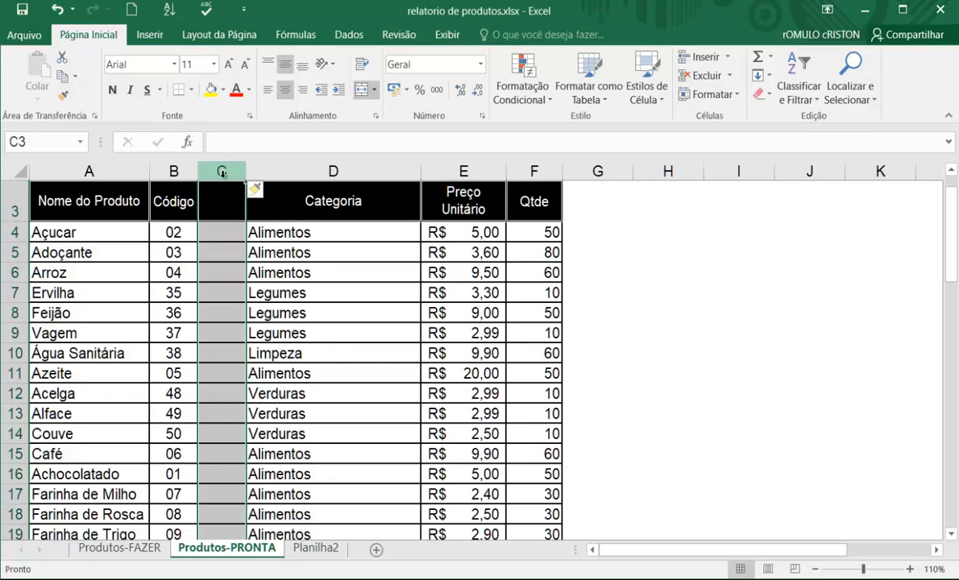
{"action": "key", "text": "ctrl+z"}
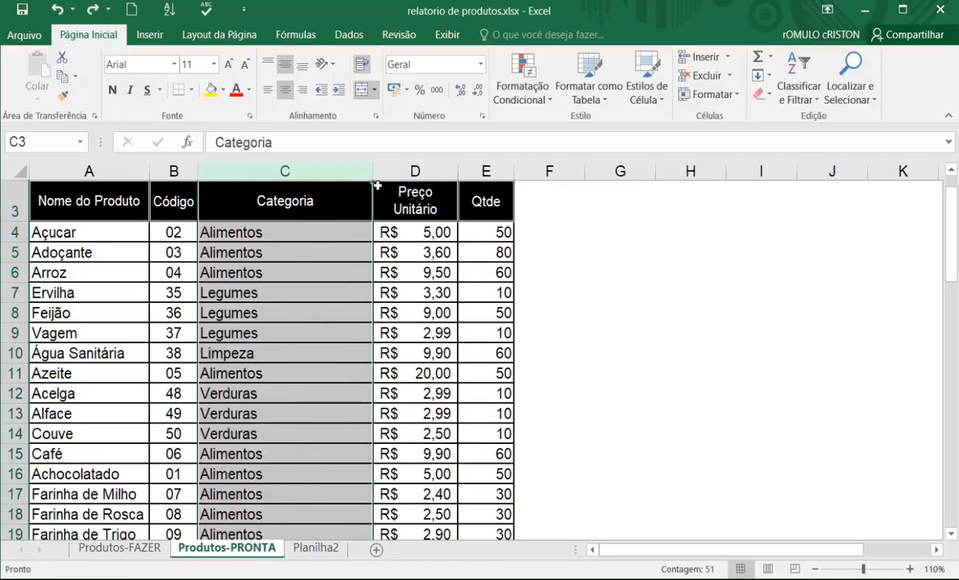
- Insert a blank column before Qtde and undo the insertion
{"action": "left_click", "coordinate": [476, 171]}
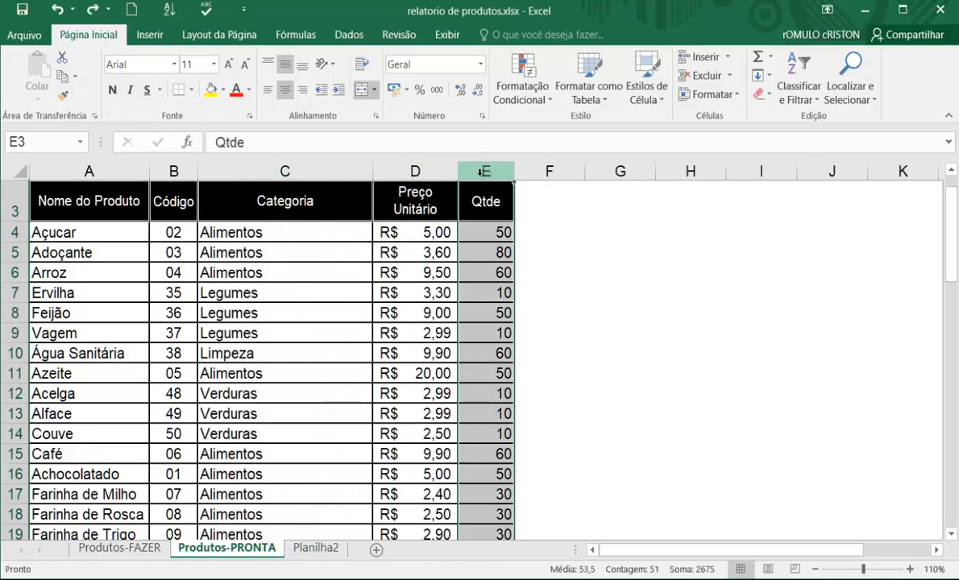
{"action": "left_click", "coordinate": [477, 172]}
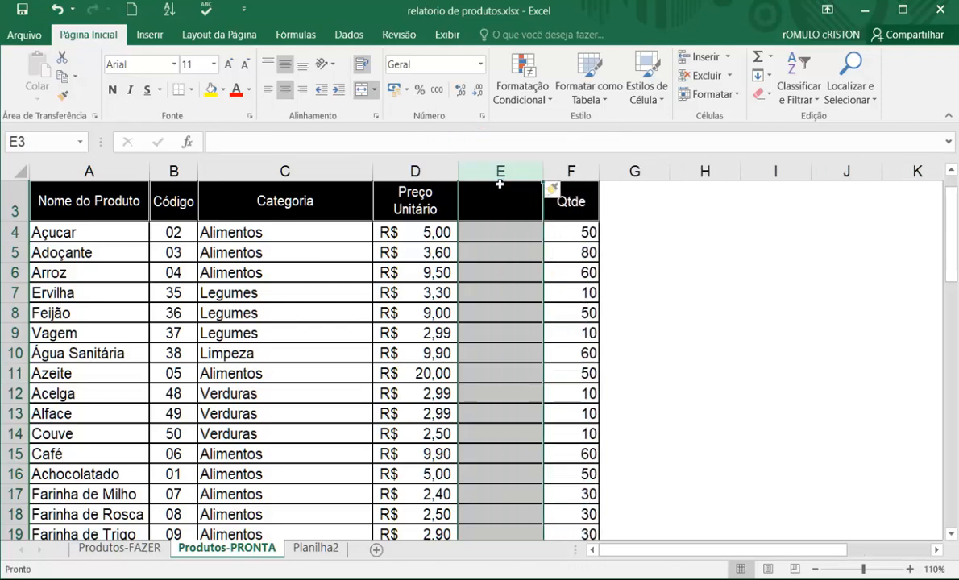
{"action": "key", "text": "ctrl+z"}
- Insert a blank column before Nome do Produto and format it like the column on its right (Formatar como à direita)
{"action": "left_click", "coordinate": [81, 172]}
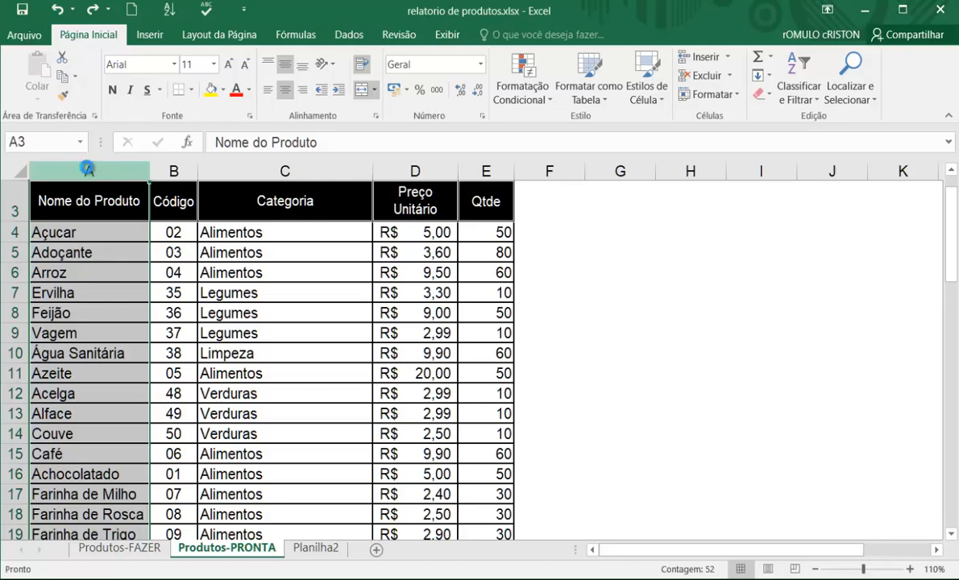
{"action": "key", "text": "ctrl+plus"}
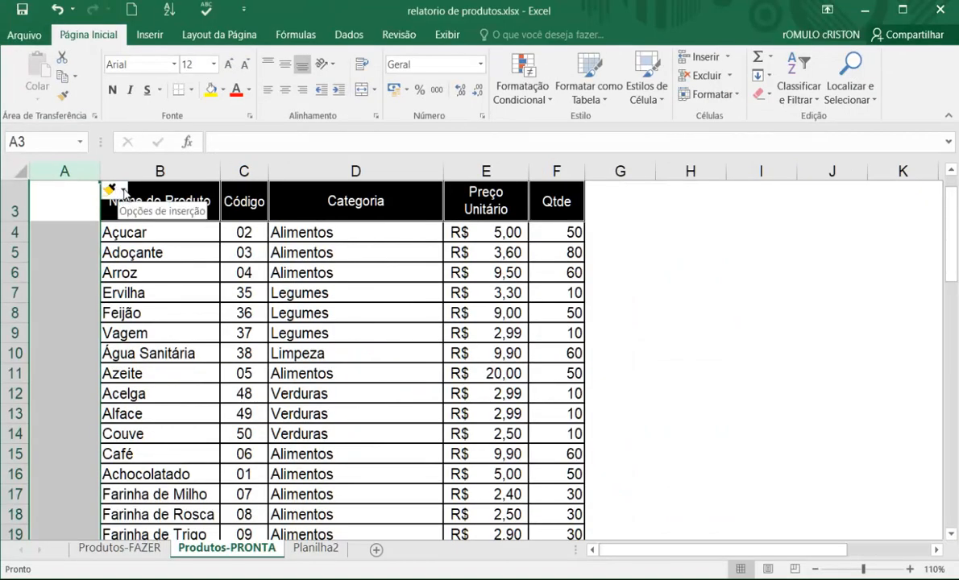
{"action": "left_click", "coordinate": [120, 191]}
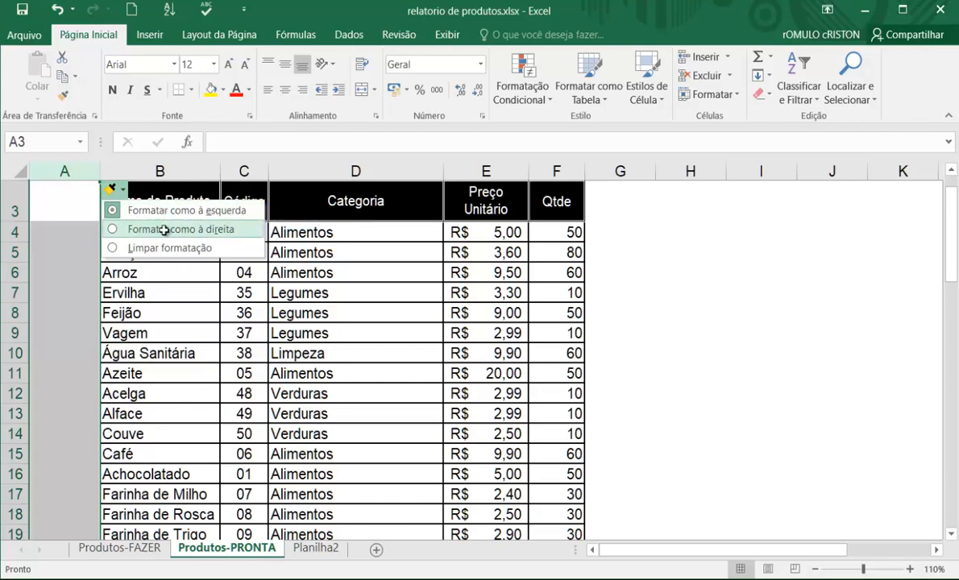
{"action": "left_click", "coordinate": [165, 229]}
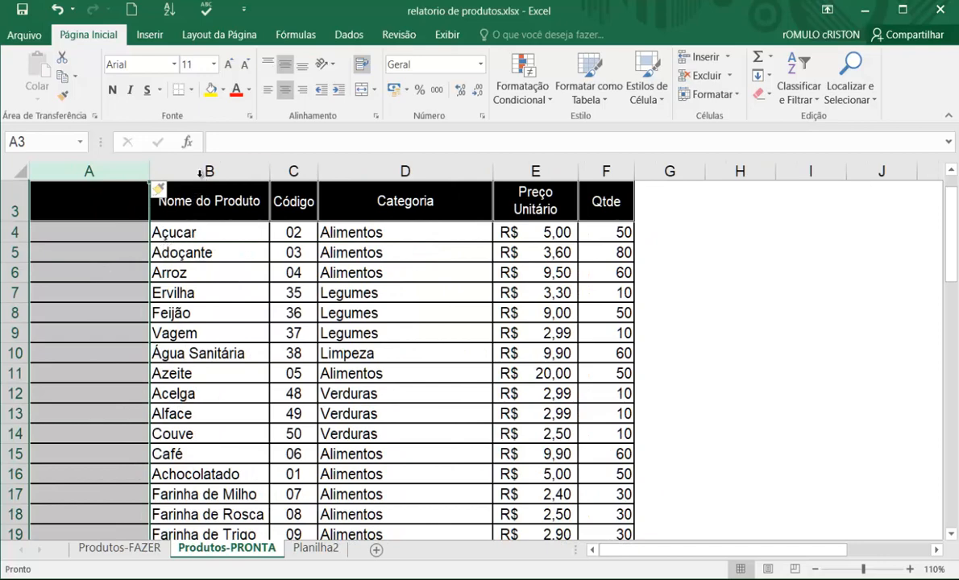
{"action": "left_click", "coordinate": [190, 171]}
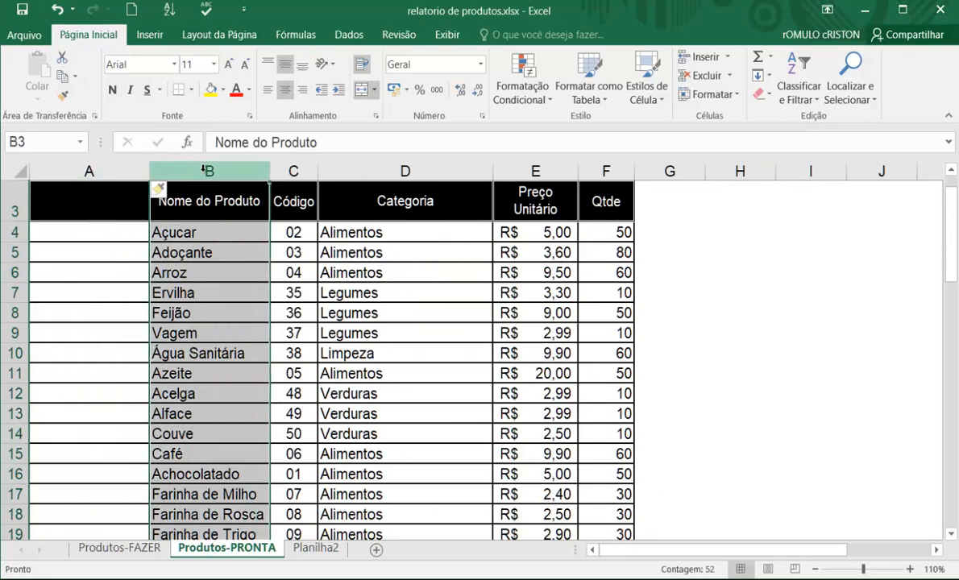
{"action": "left_click", "coordinate": [122, 232]}
{"action": "left_click", "coordinate": [121, 252]}
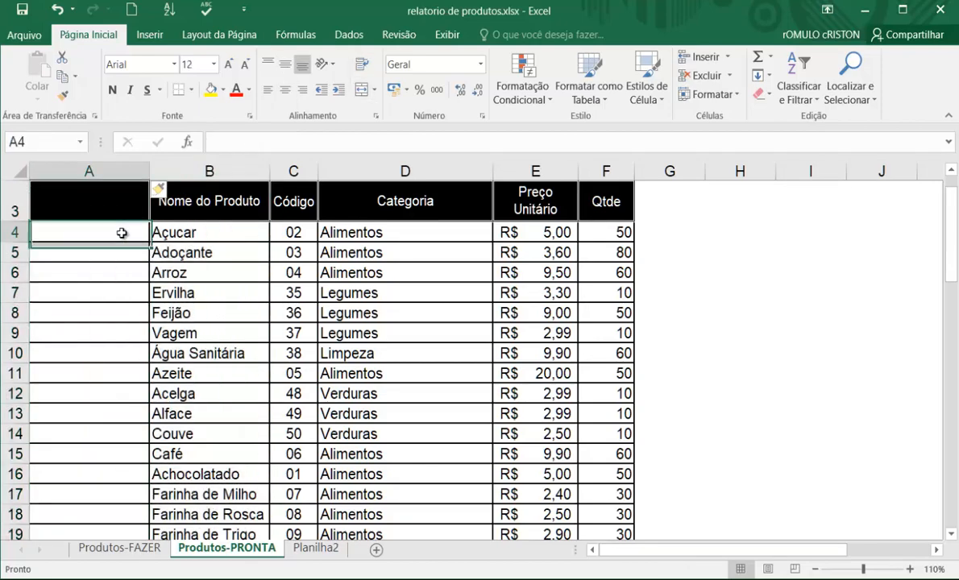
{"action": "left_click", "coordinate": [118, 313]}
{"action": "left_click", "coordinate": [169, 313]}
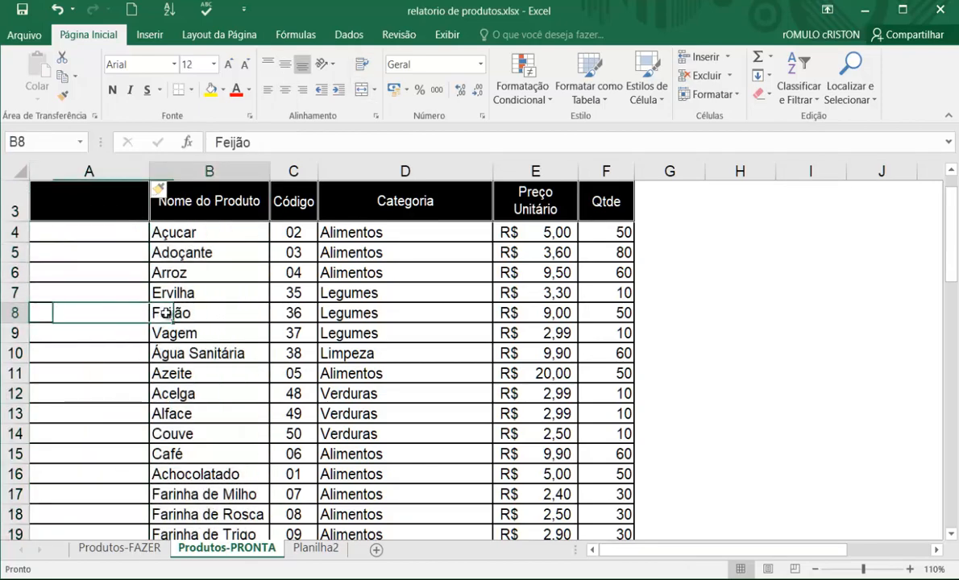
{"action": "left_click", "coordinate": [171, 230]}
{"action": "left_click", "coordinate": [174, 212]}
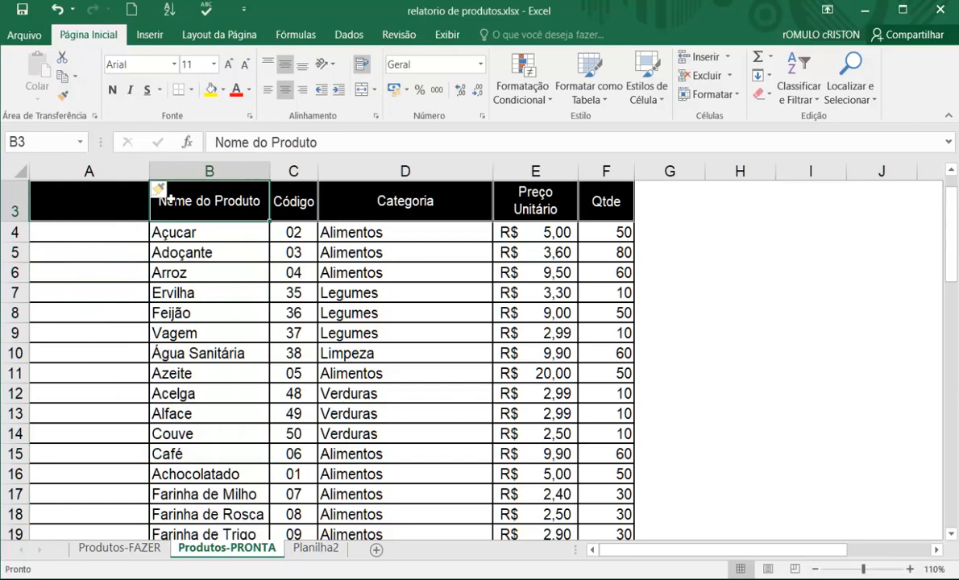
- Delete the blank column A before Nome do Produto and deselect the column
{"action": "left_click", "coordinate": [92, 171]}
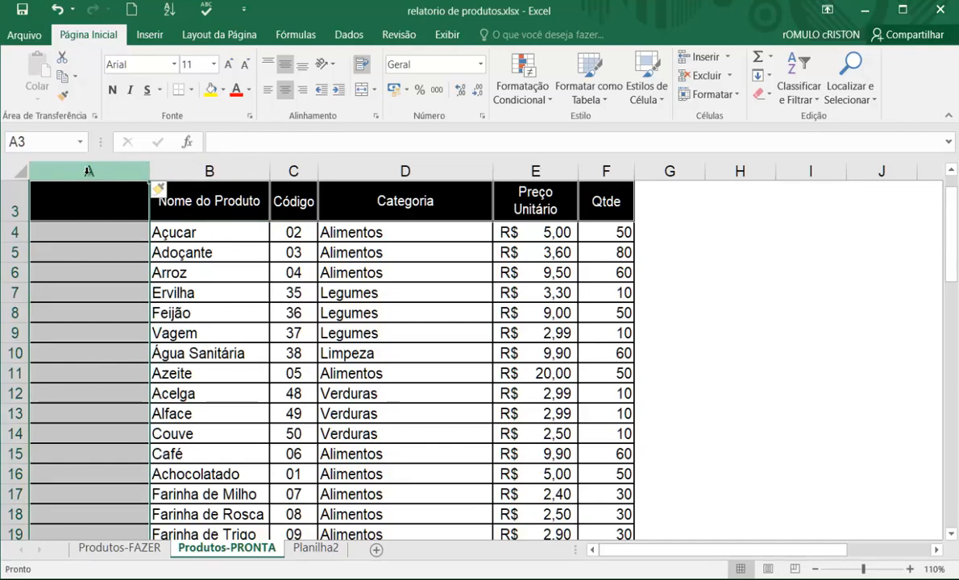
{"action": "key", "text": "ctrl+minus"}
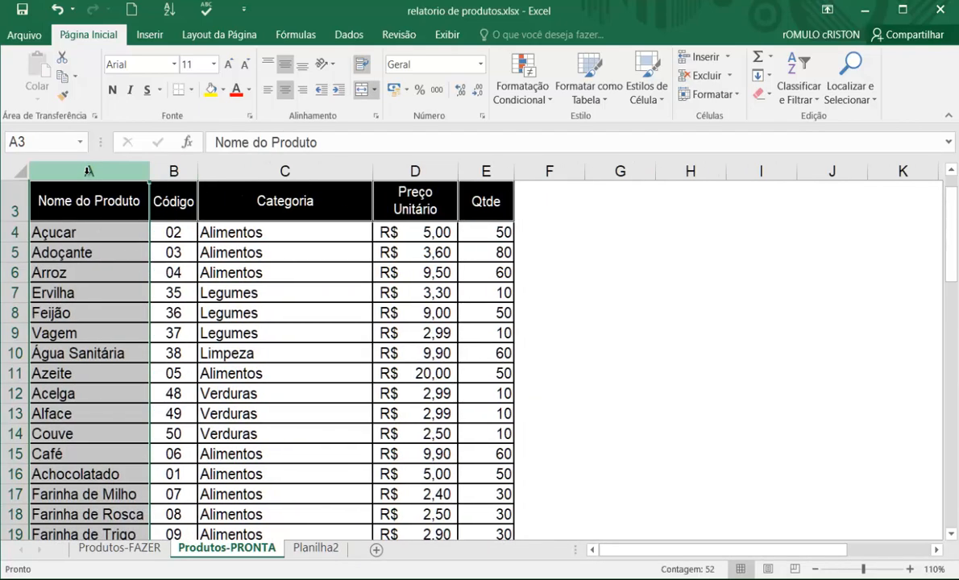
{"action": "left_click", "coordinate": [237, 252]}
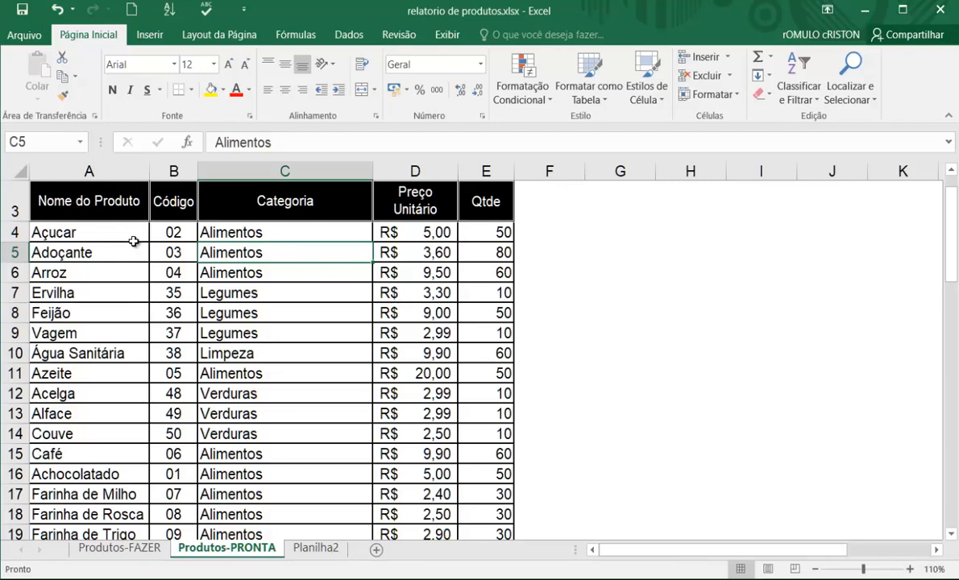
- Select a block of product cells, followed by cell A4, column A and row 4 in turn
{"action": "left_click_drag", "start_coordinate": [121, 238], "coordinate": [436, 350]}
{"action": "left_click", "coordinate": [121, 270]}
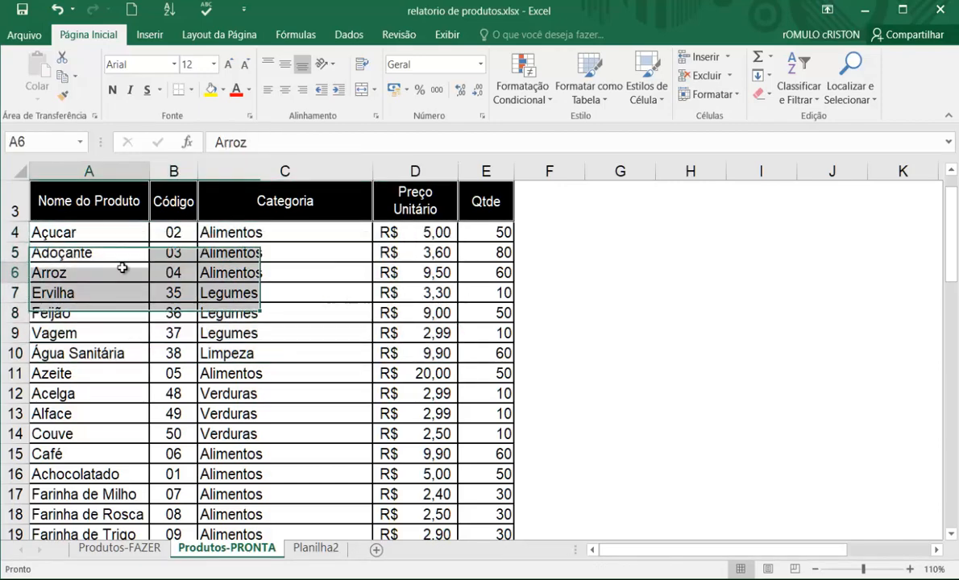
{"action": "left_click", "coordinate": [75, 232]}
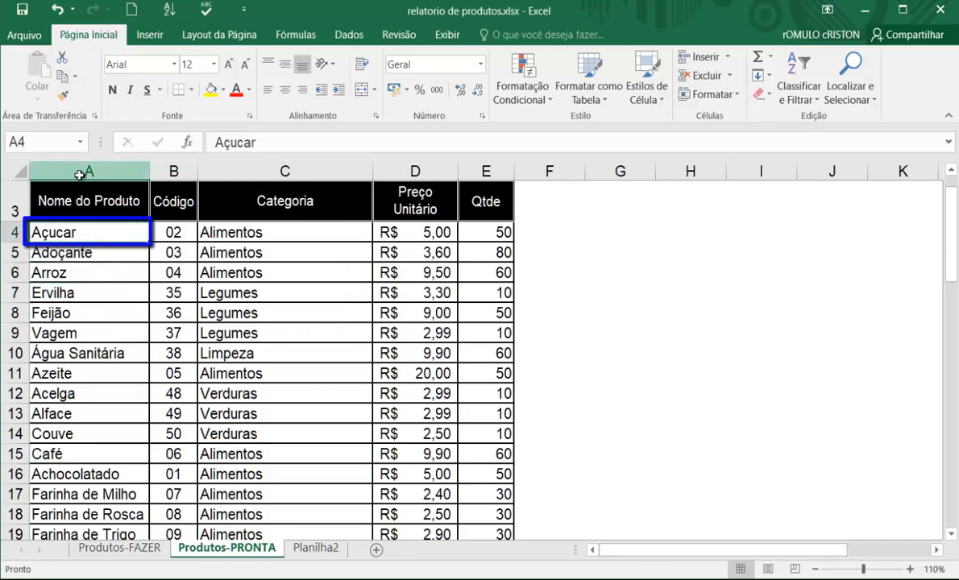
{"action": "left_click", "coordinate": [79, 173]}
{"action": "left_click", "coordinate": [14, 232]}
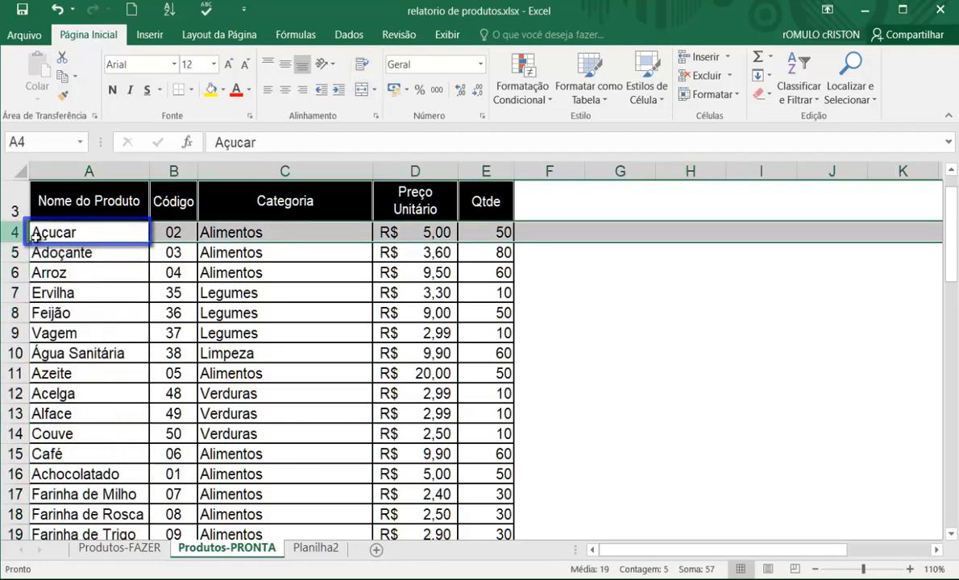
- Select the product data range from A4 across to the Qtde column and down to row 53
{"action": "left_click", "coordinate": [88, 231]}
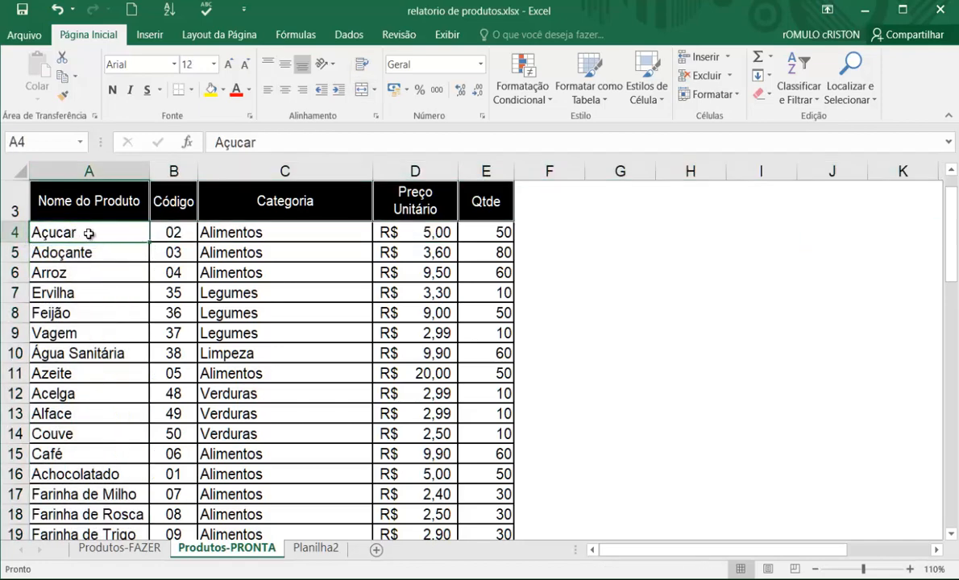
{"action": "key", "text": "ctrl+shift"}
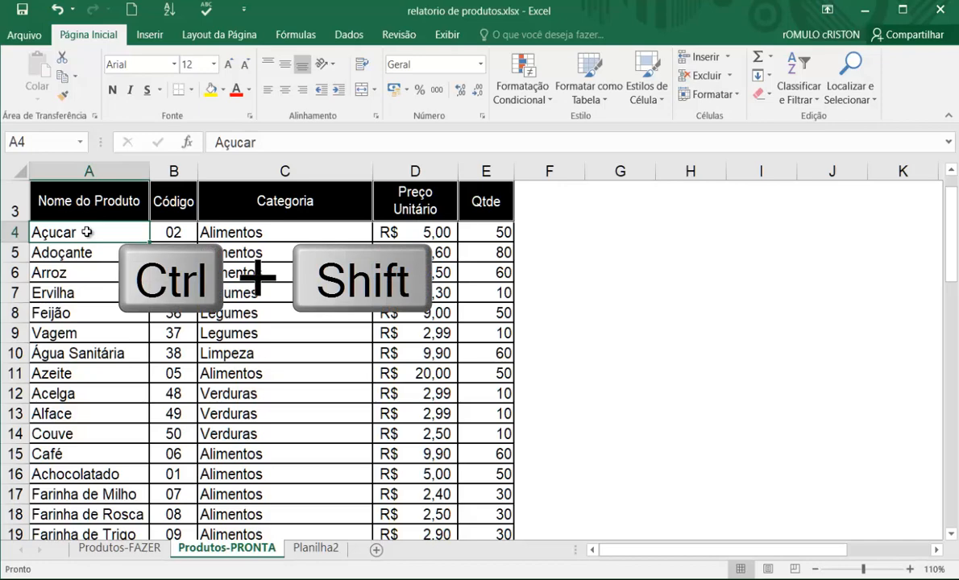
{"action": "key", "text": "ctrl+shift+Right"}
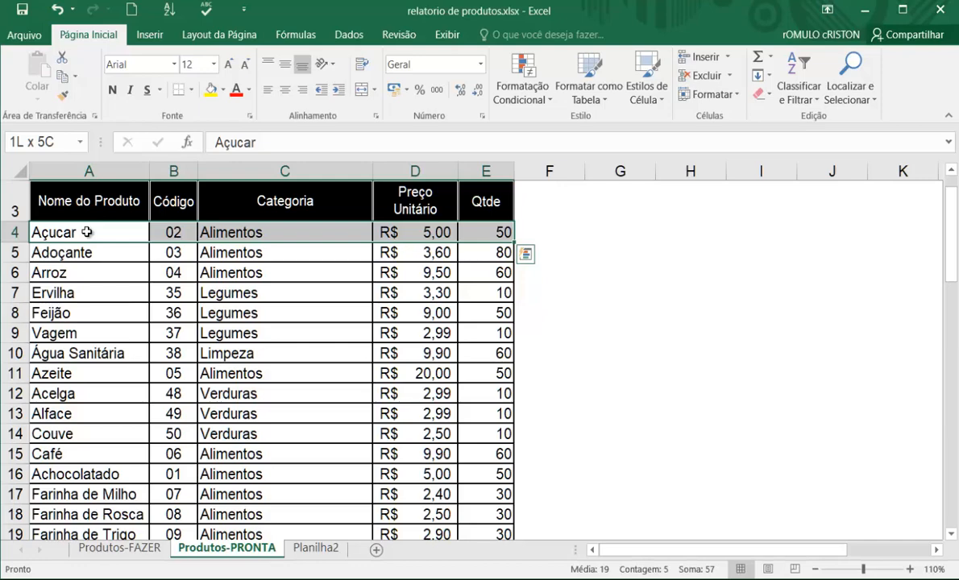
{"action": "key", "text": "ctrl+shift+Down"}
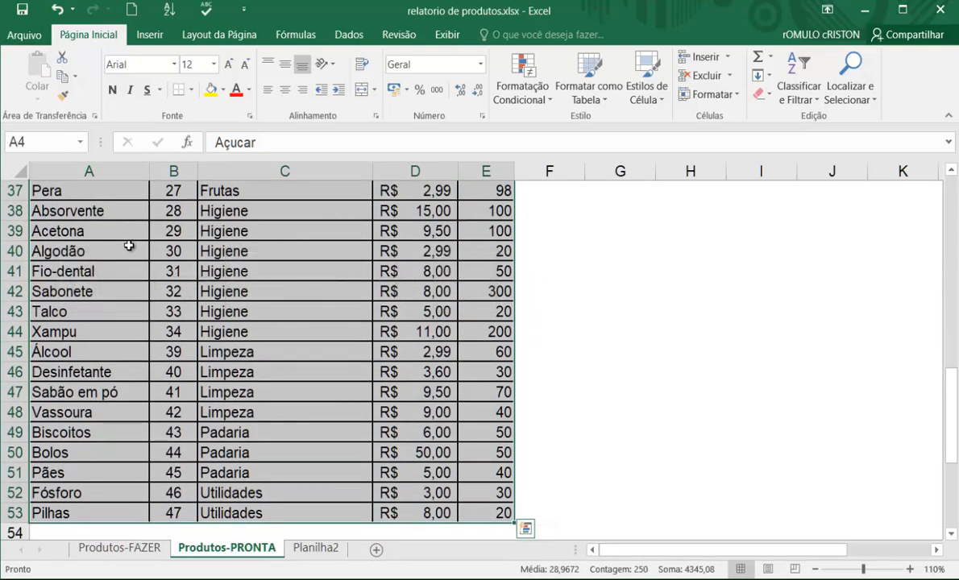
{"action": "scroll", "coordinate": [127, 246], "scroll_direction": "up", "scroll_amount": 12}
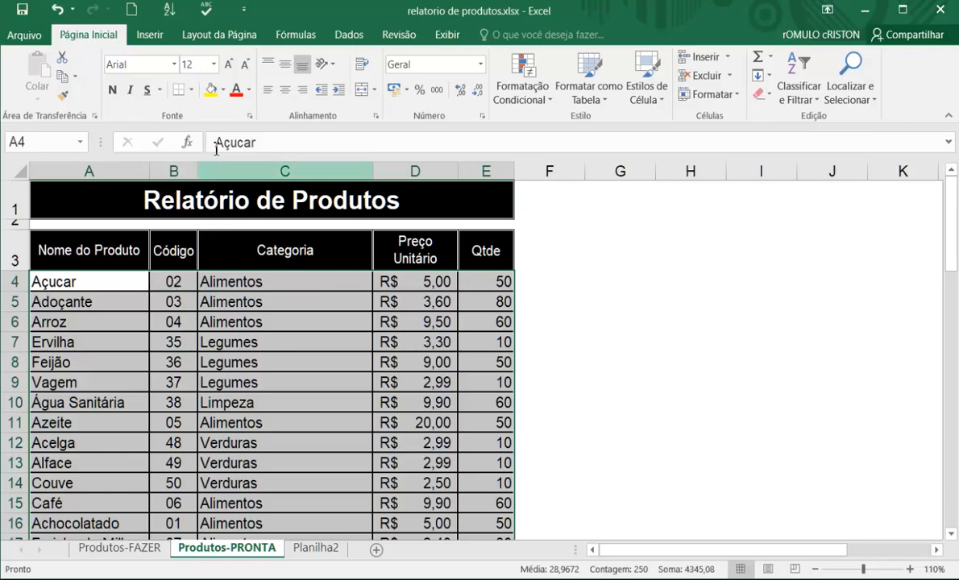
- Set the border line style to a thin solid line, apply Todas as Bordas to the selected data and deselect it
{"action": "left_click", "coordinate": [192, 91]}
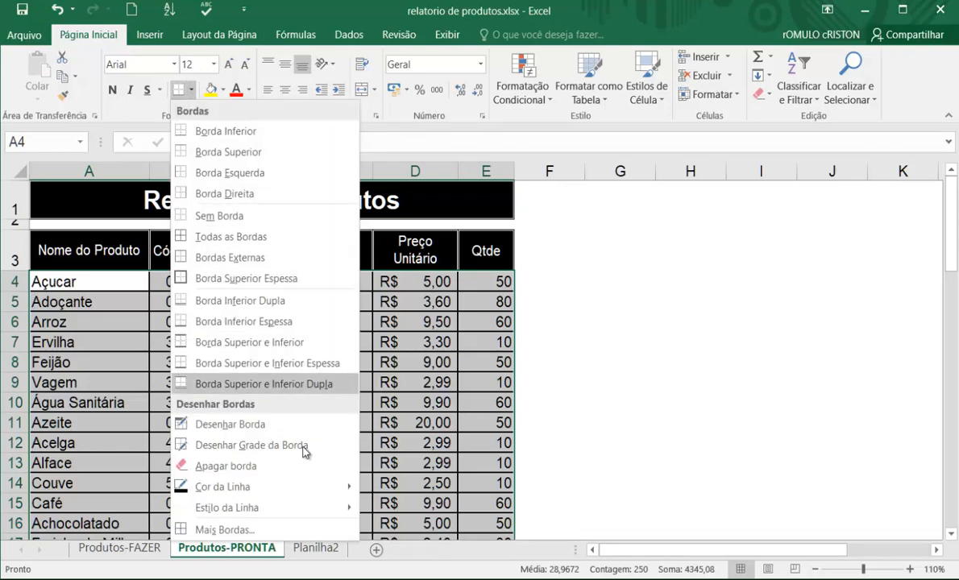
{"action": "mouse_move", "coordinate": [321, 515]}
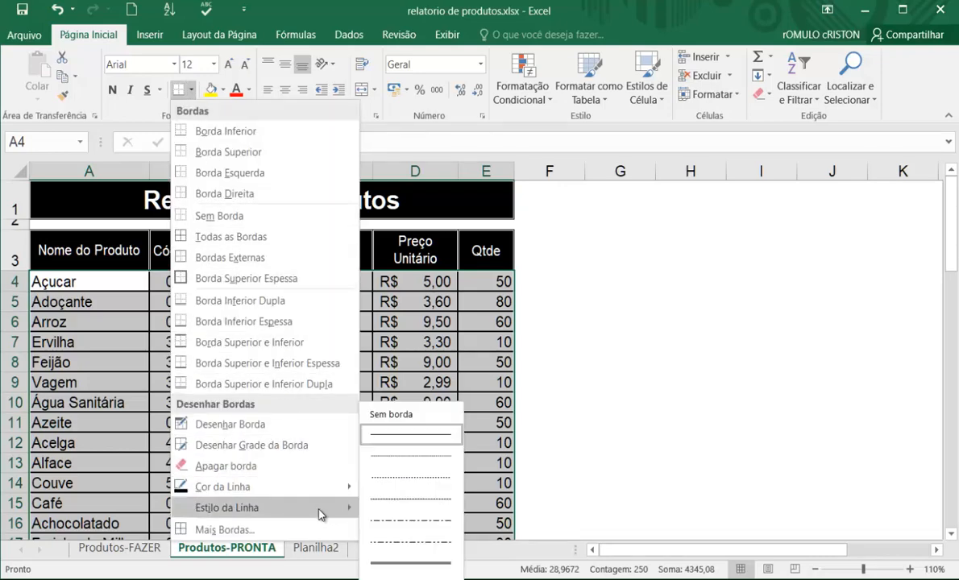
{"action": "left_click", "coordinate": [400, 439]}
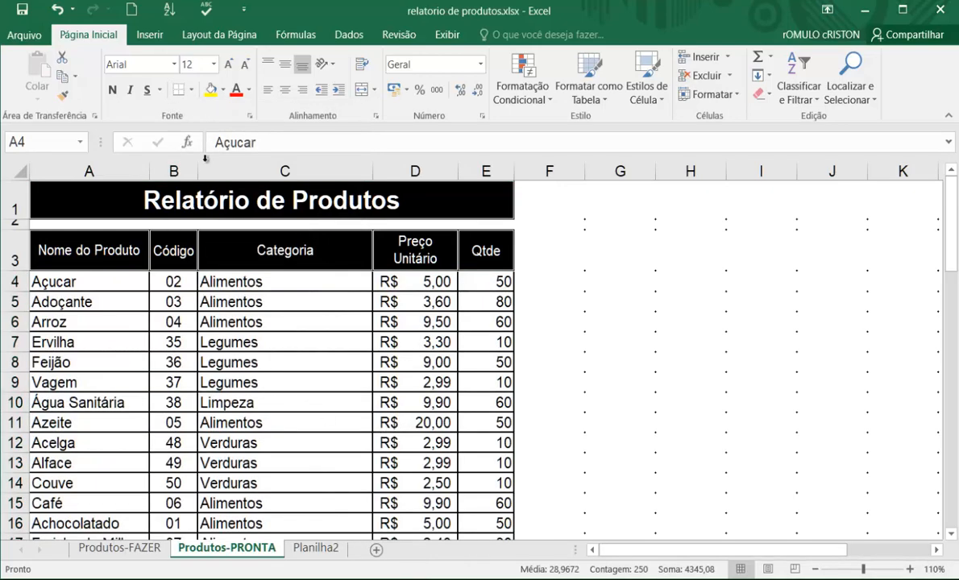
{"action": "left_click", "coordinate": [191, 90]}
{"action": "left_click", "coordinate": [234, 236]}
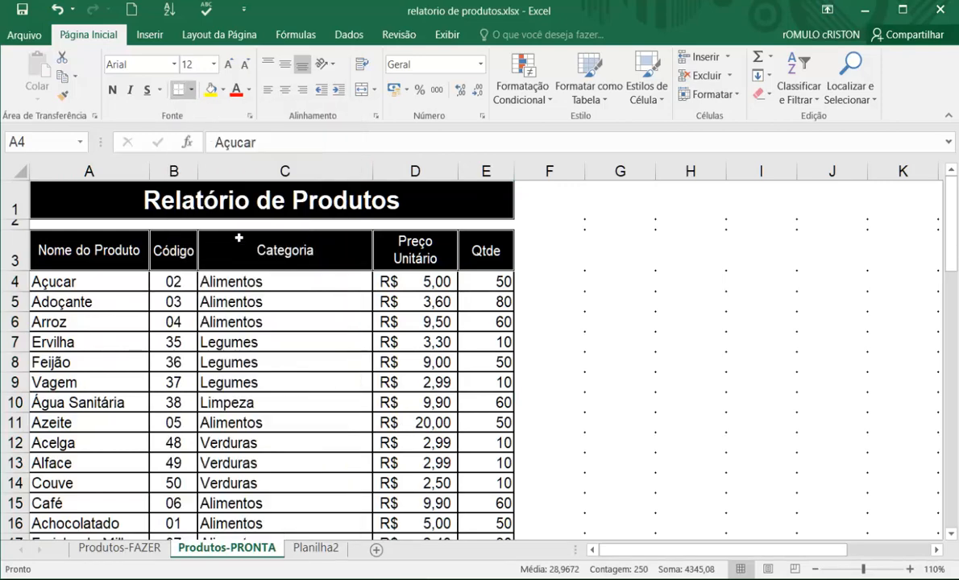
{"action": "left_click", "coordinate": [262, 302]}
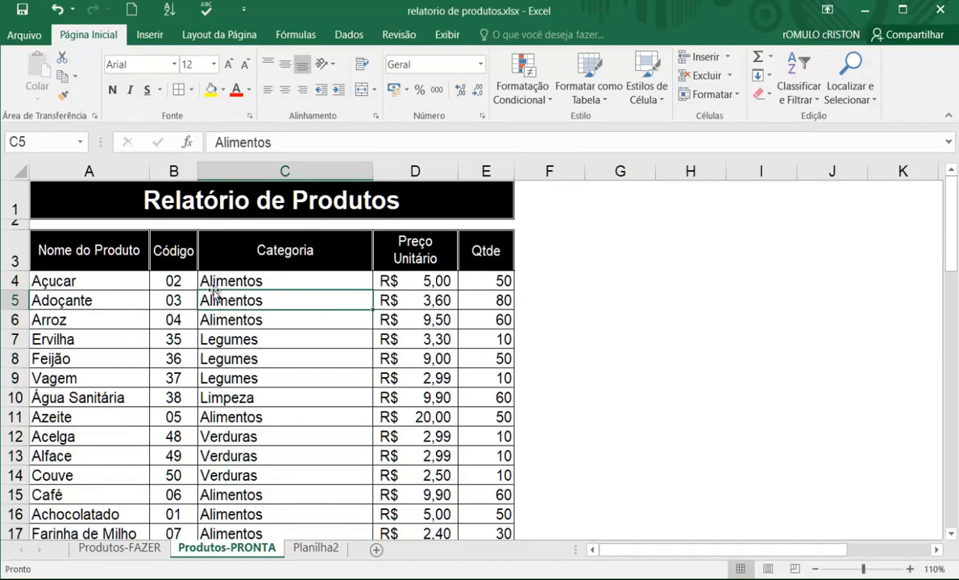
- Examine the first products' names, unit prices and quantities in columns A, D and E
{"action": "left_click", "coordinate": [123, 282]}
{"action": "left_click", "coordinate": [118, 302]}
{"action": "left_click", "coordinate": [113, 319]}
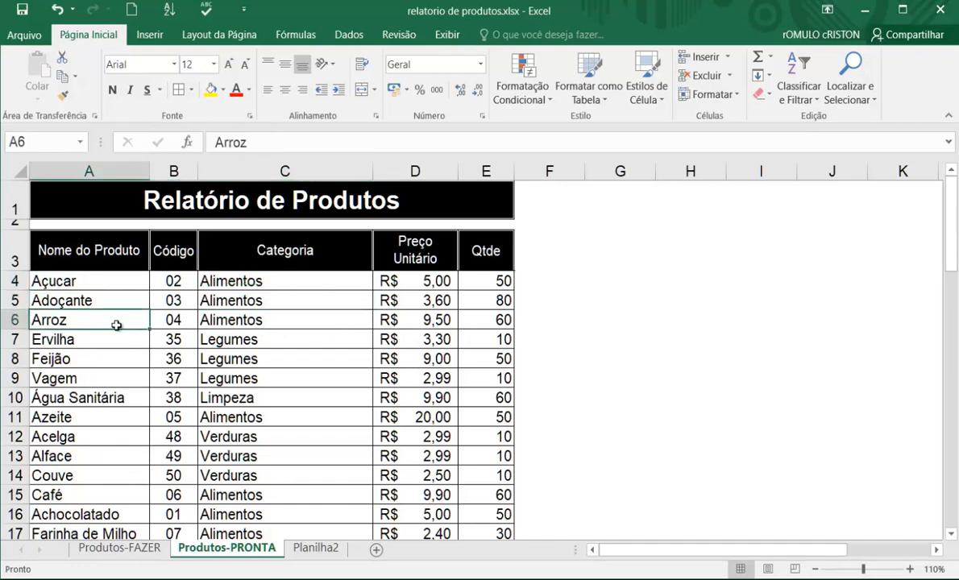
{"action": "left_click", "coordinate": [118, 338]}
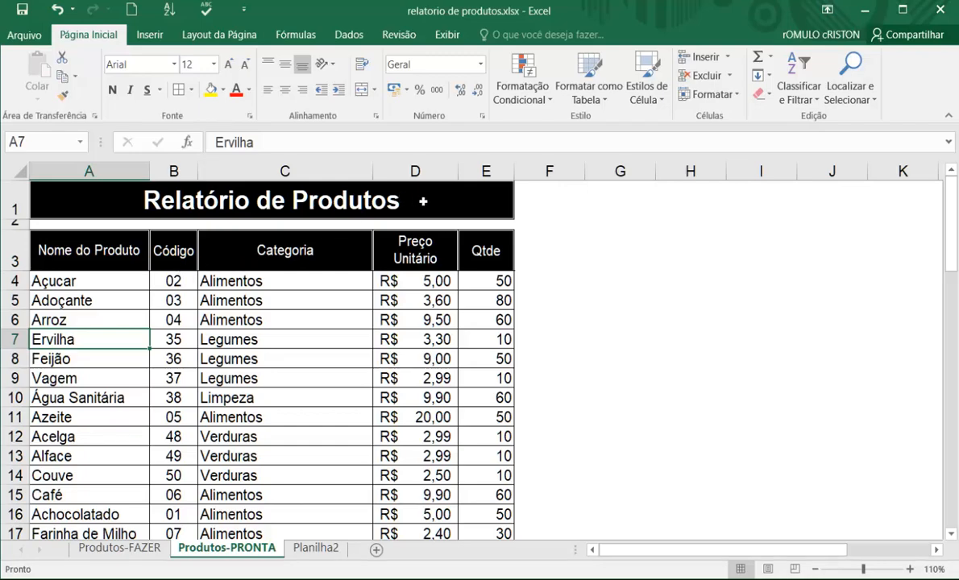
{"action": "left_click", "coordinate": [412, 282]}
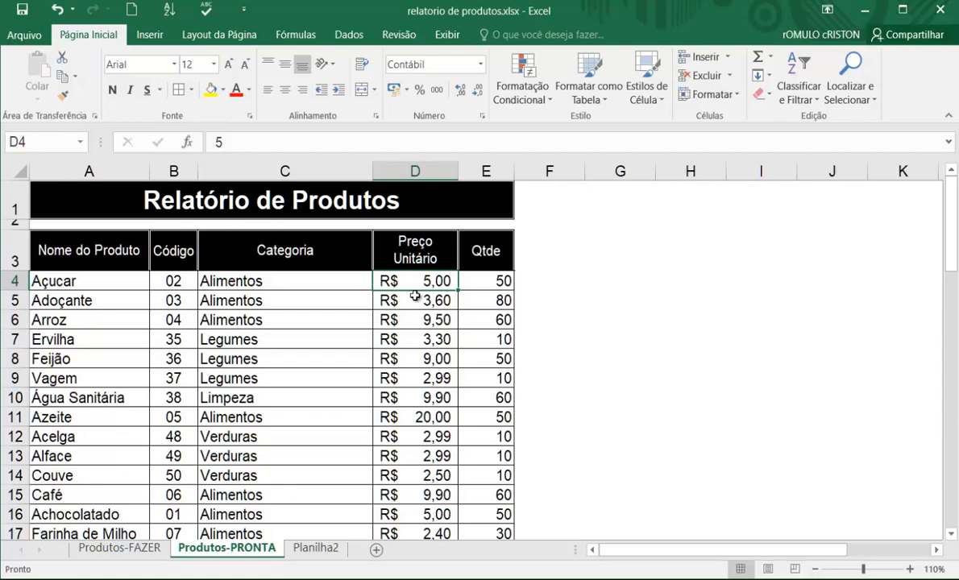
{"action": "left_click", "coordinate": [418, 339]}
{"action": "left_click", "coordinate": [412, 378]}
{"action": "left_click", "coordinate": [391, 337]}
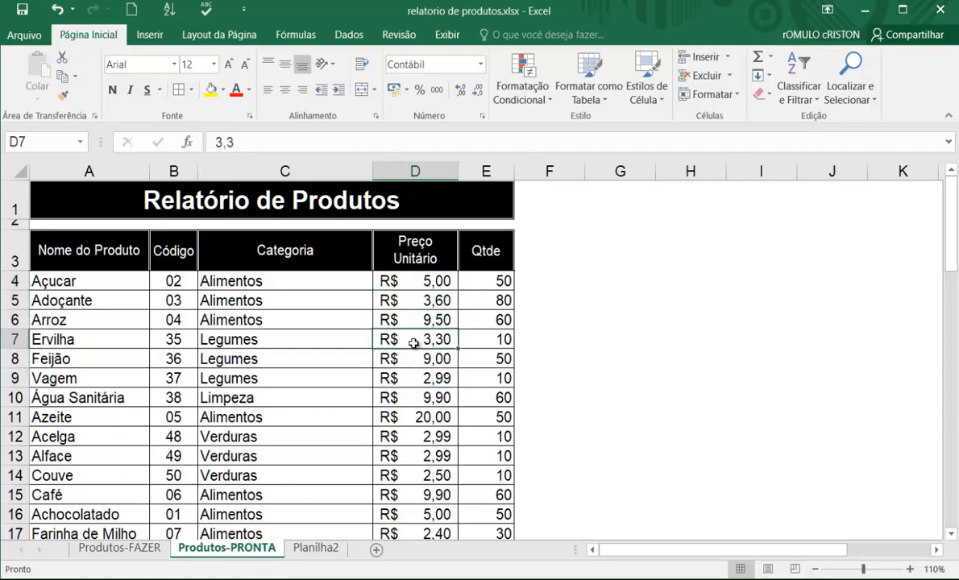
{"action": "left_click", "coordinate": [484, 281]}
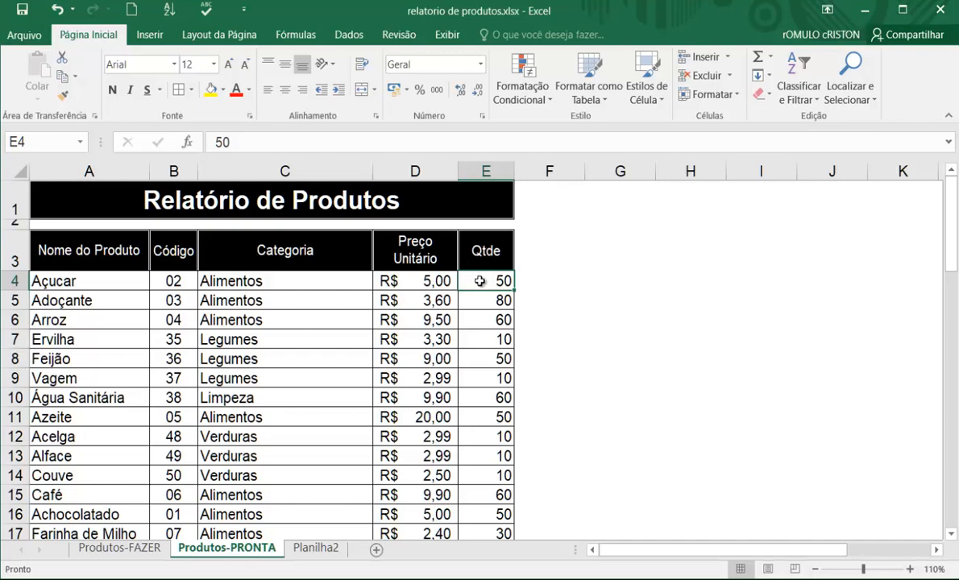
- Add the header Valor Total in cell F3, beside Qtde
{"action": "left_click", "coordinate": [535, 281]}
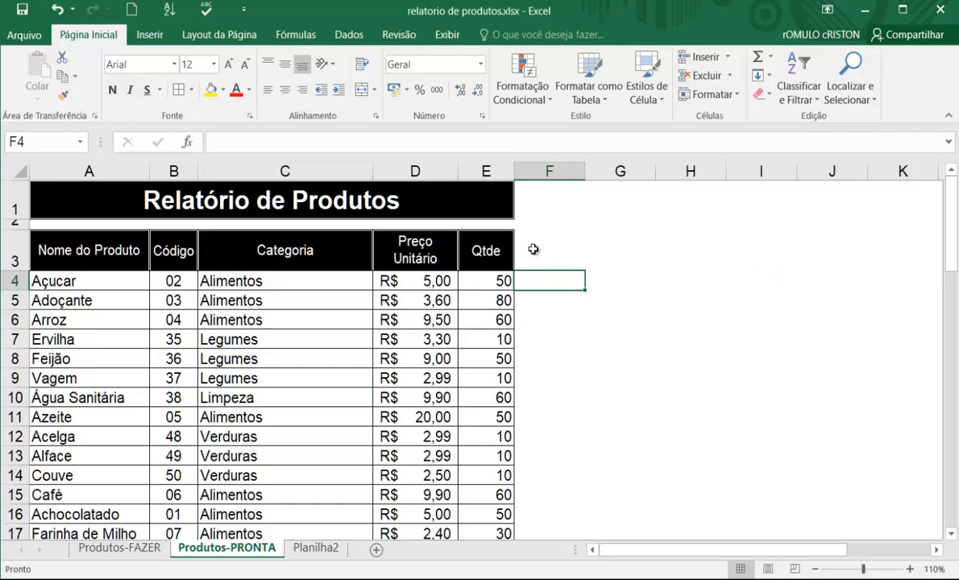
{"action": "left_click", "coordinate": [532, 250]}
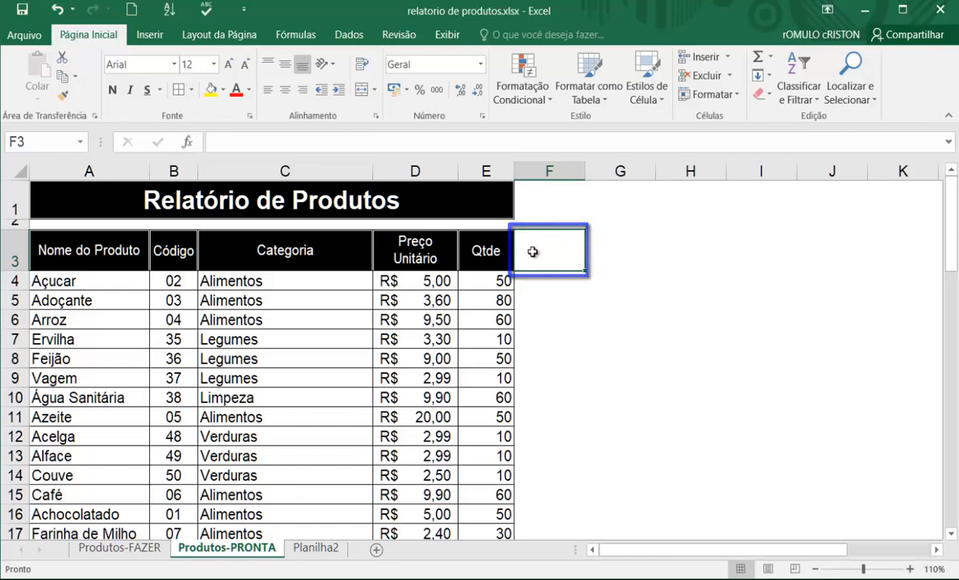
{"action": "type", "text": "Val"}
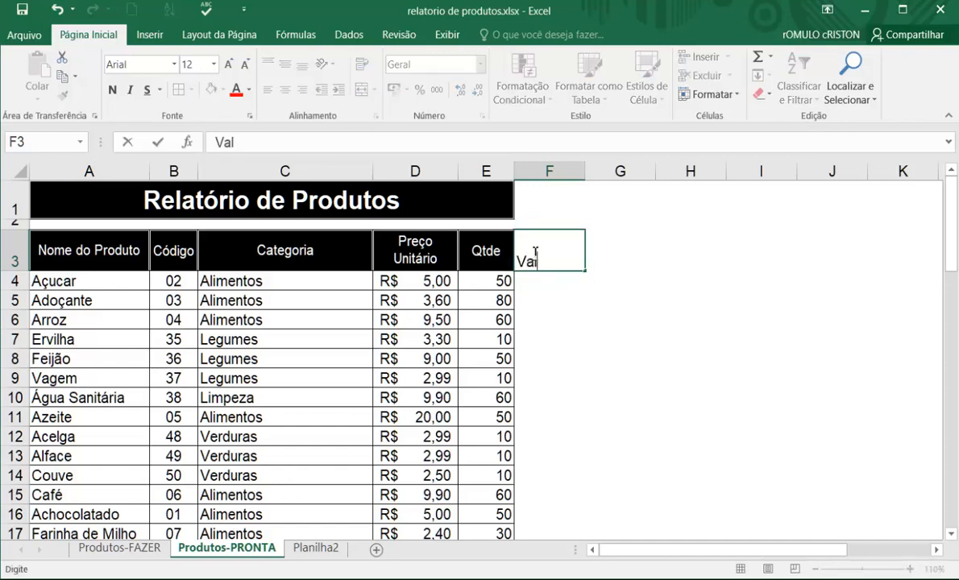
{"action": "type", "text": "or Total"}
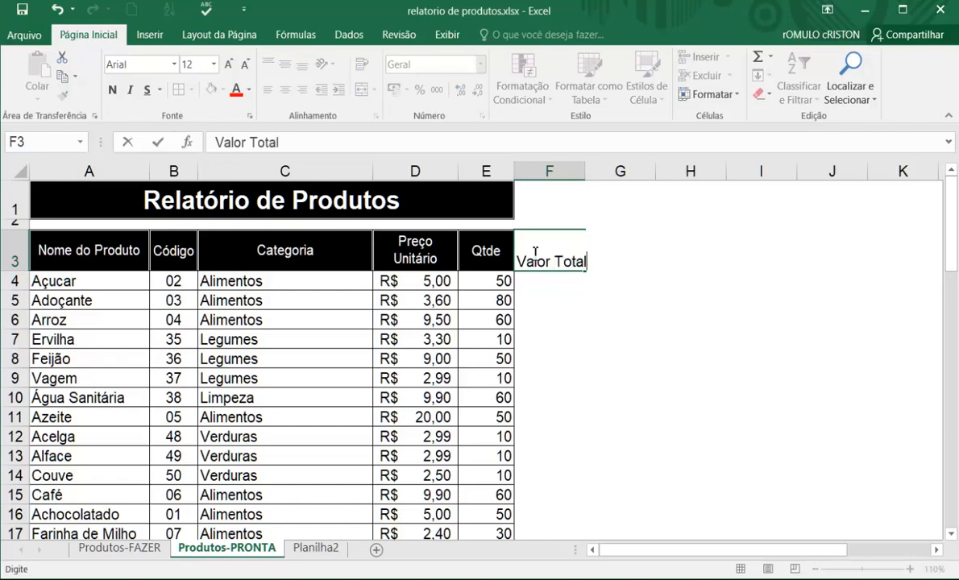
{"action": "key", "text": "Return"}
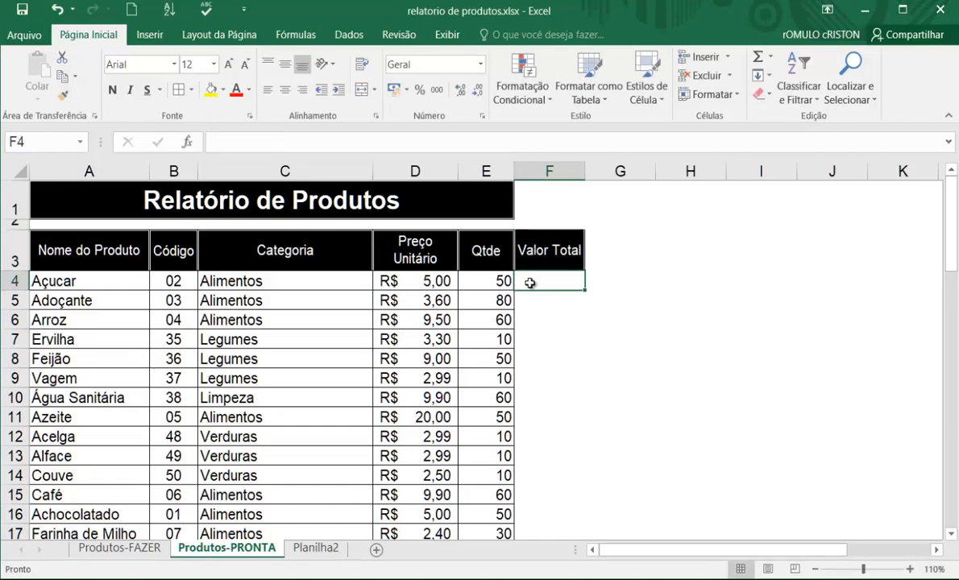
{"action": "left_click", "coordinate": [491, 252]}
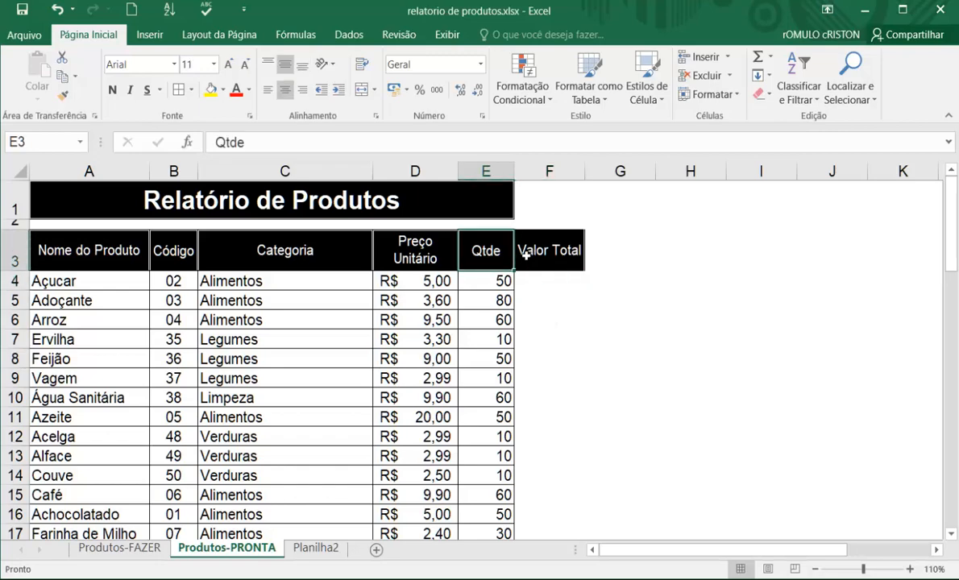
{"action": "left_click", "coordinate": [535, 257]}
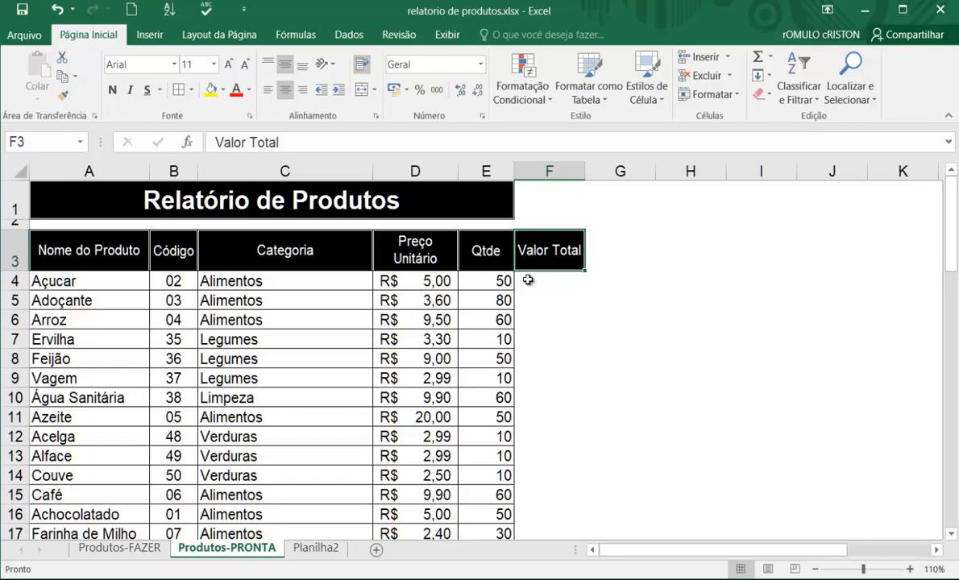
- Enter 250 as the Valor Total for Açucar in cell F4 and clear the cell again
{"action": "left_click", "coordinate": [528, 280]}
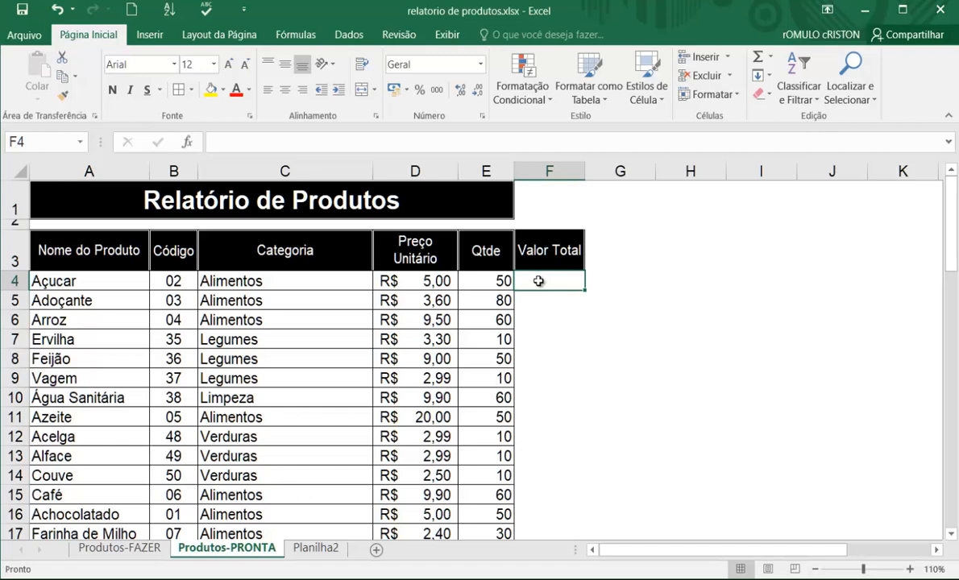
{"action": "left_click", "coordinate": [489, 277]}
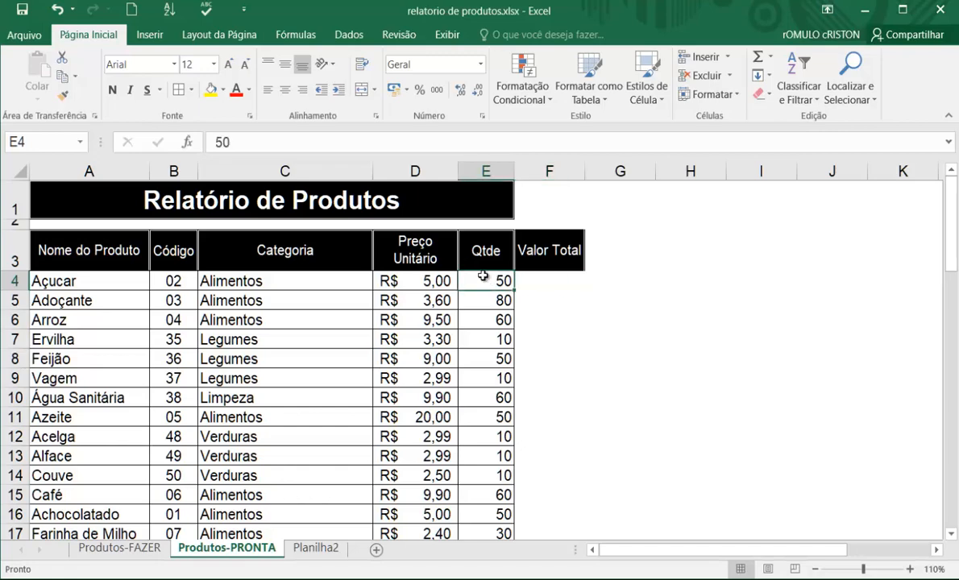
{"action": "left_click", "coordinate": [412, 283]}
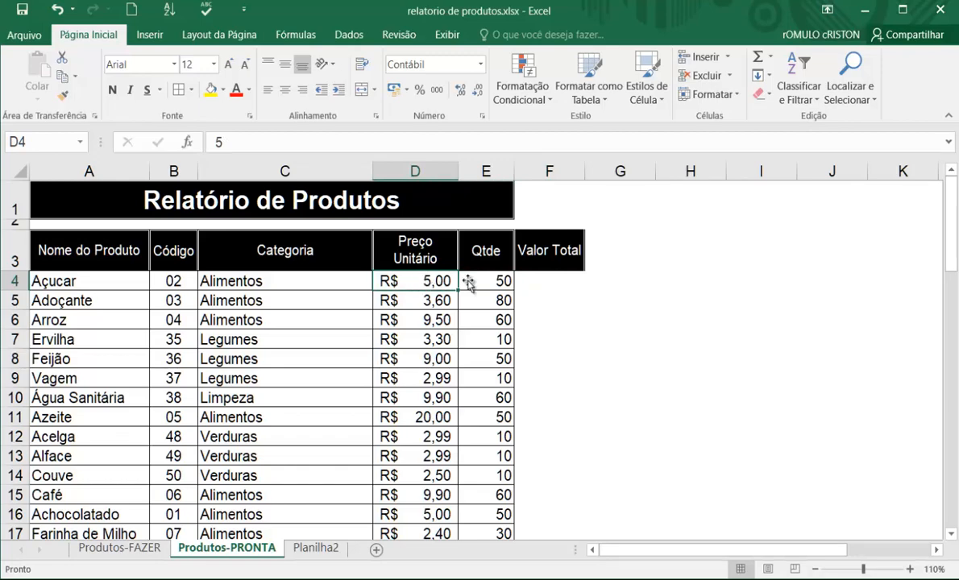
{"action": "left_click", "coordinate": [543, 279]}
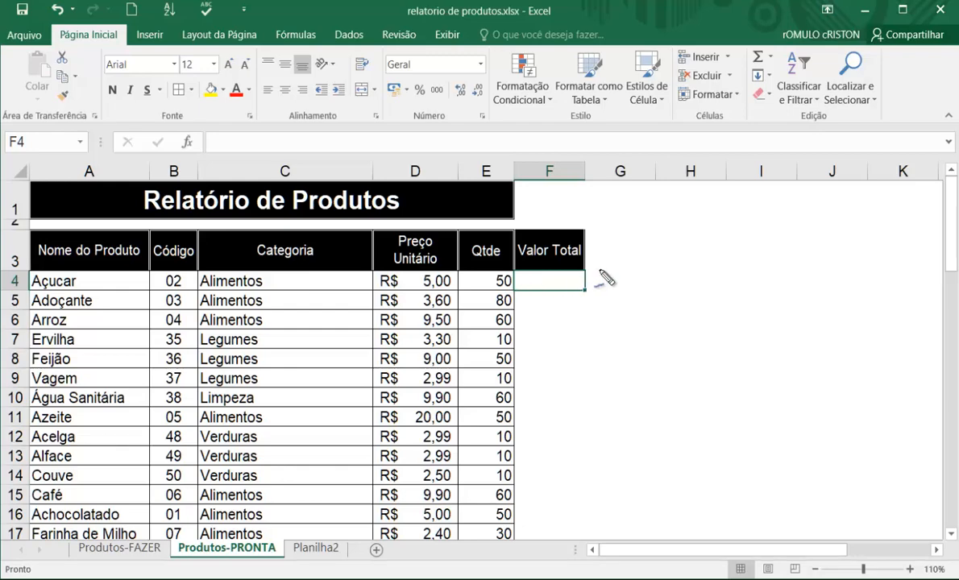
{"action": "mouse_move", "coordinate": [603, 279]}
{"action": "left_mouse_down"}
{"action": "mouse_move", "coordinate": [645, 277]}
{"action": "mouse_move", "coordinate": [609, 289]}
{"action": "mouse_move", "coordinate": [645, 288]}
{"action": "left_mouse_up"}
{"action": "key", "text": "Escape"}
{"action": "type", "text": "250"}
{"action": "key", "text": "Return"}
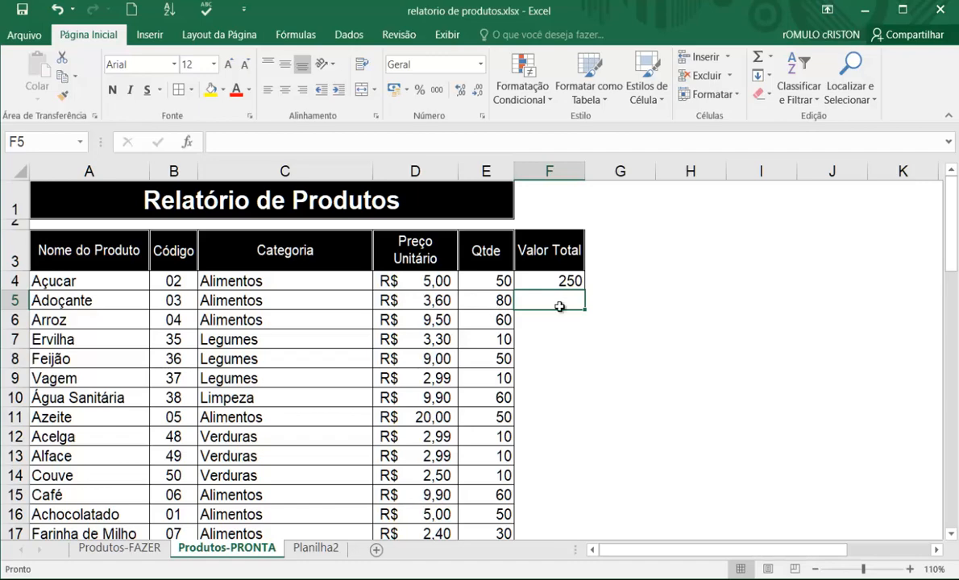
{"action": "left_click", "coordinate": [535, 280]}
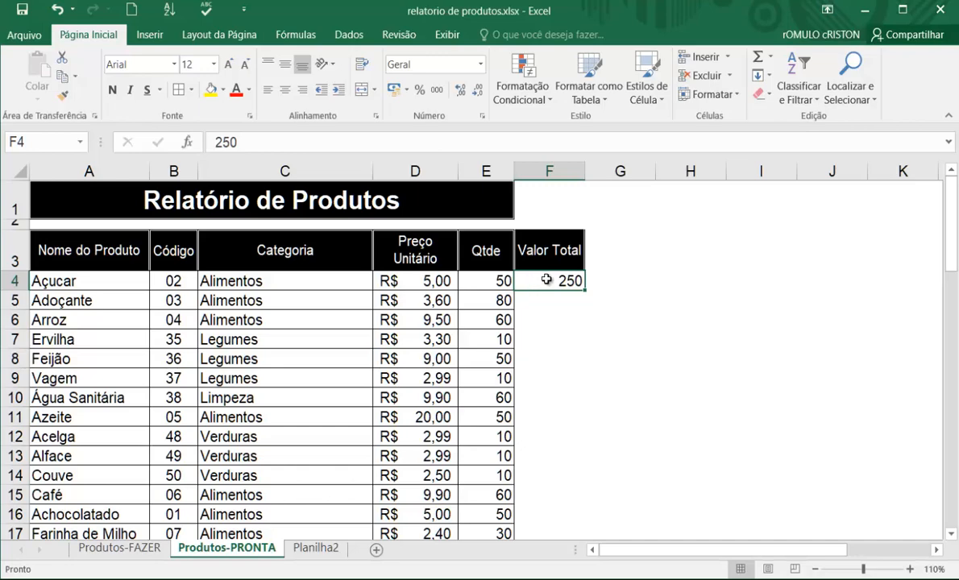
{"action": "key", "text": "Delete"}
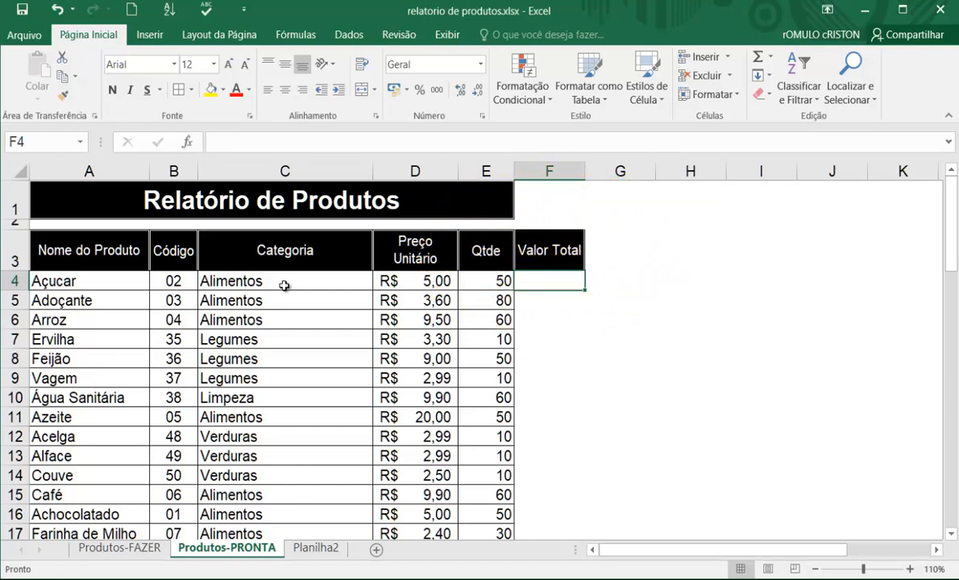
- Select the product names from A4 to the end of the list and return to the header row
{"action": "left_click", "coordinate": [87, 281]}
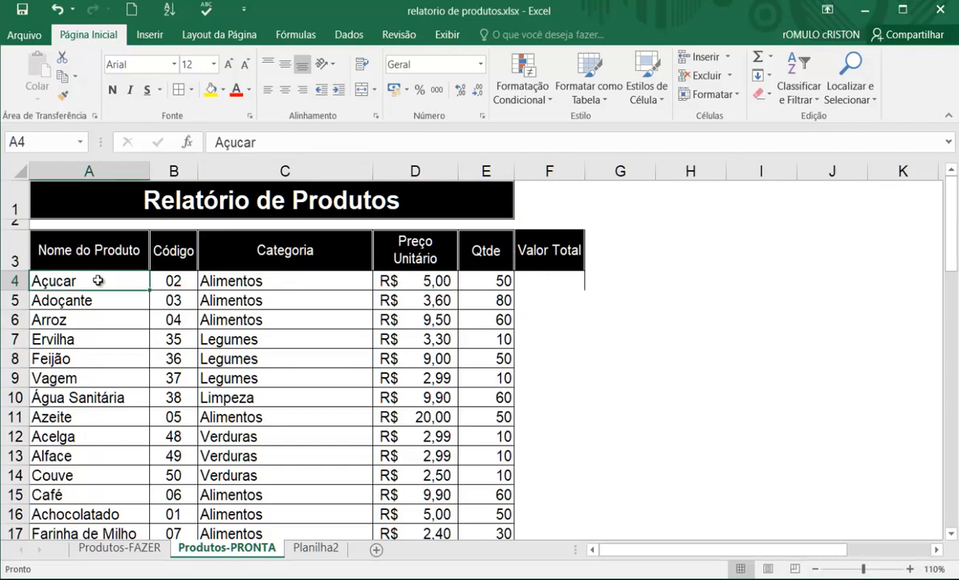
{"action": "key", "text": "ctrl+shift+Down"}
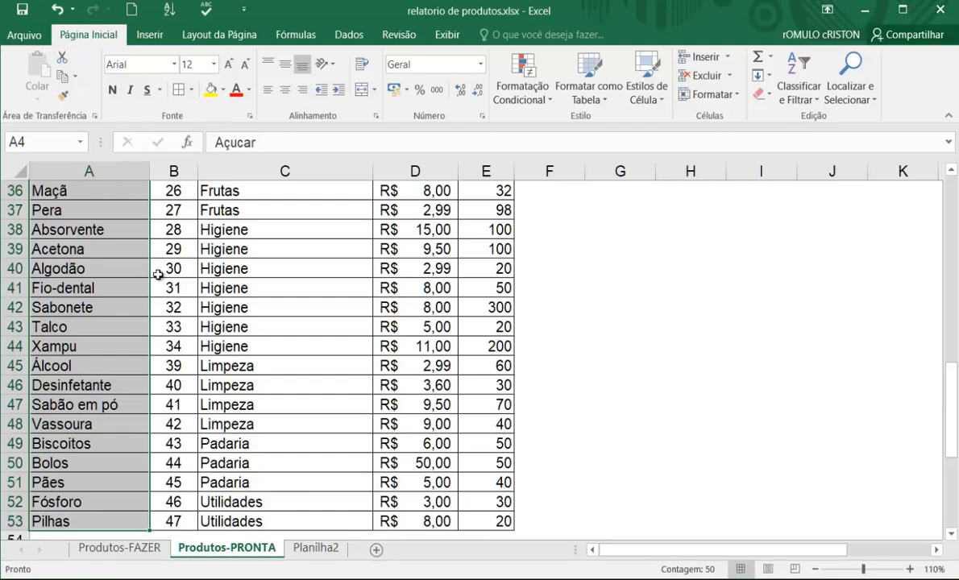
{"action": "key", "text": "ctrl+shift+Up"}
{"action": "key", "text": "Up"}
{"action": "key", "text": "Up"}
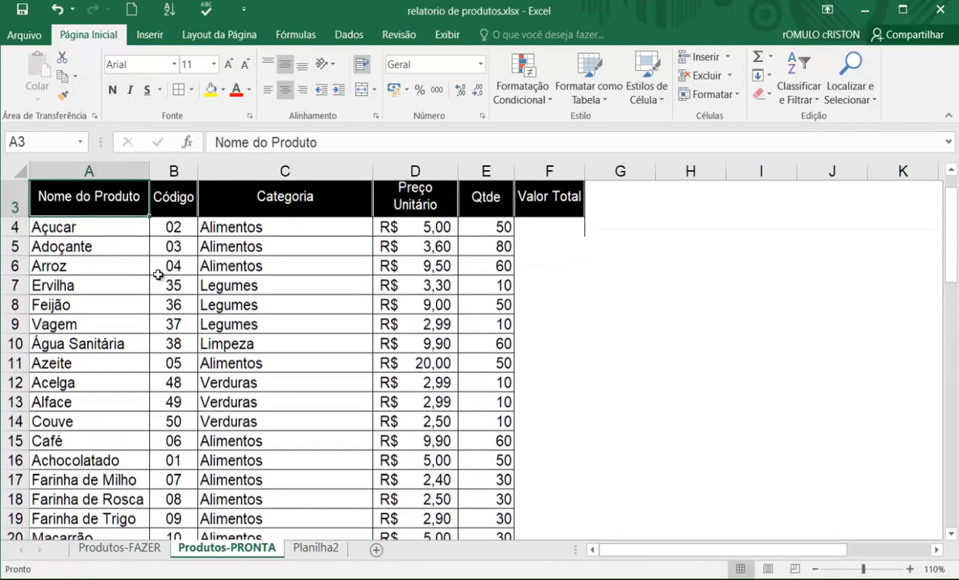
- Calculate the Valor Total for Açucar in cell F4 with the formula =D4*E4
{"action": "left_click", "coordinate": [534, 243]}
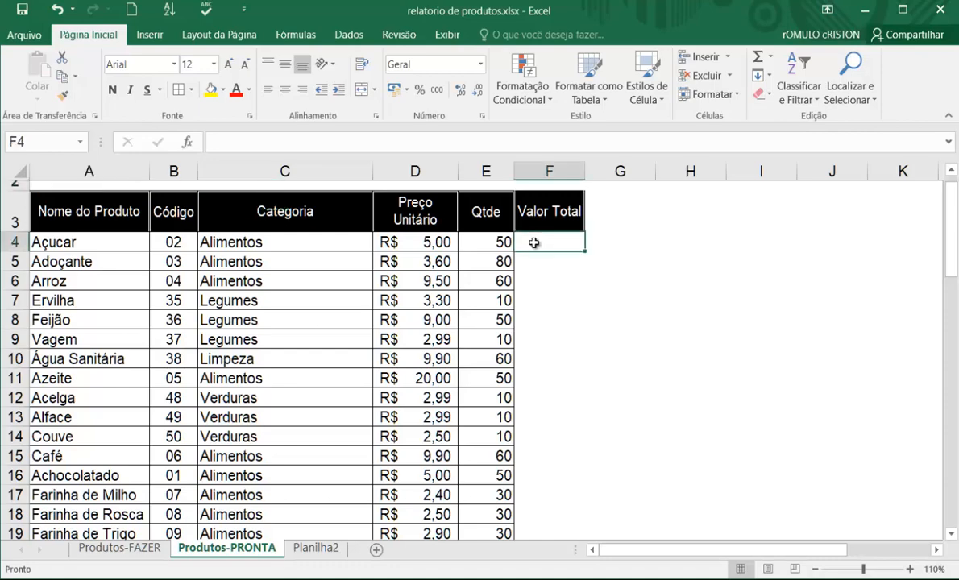
{"action": "key", "text": "Return"}
{"action": "left_click", "coordinate": [532, 241]}
{"action": "type", "text": "="}
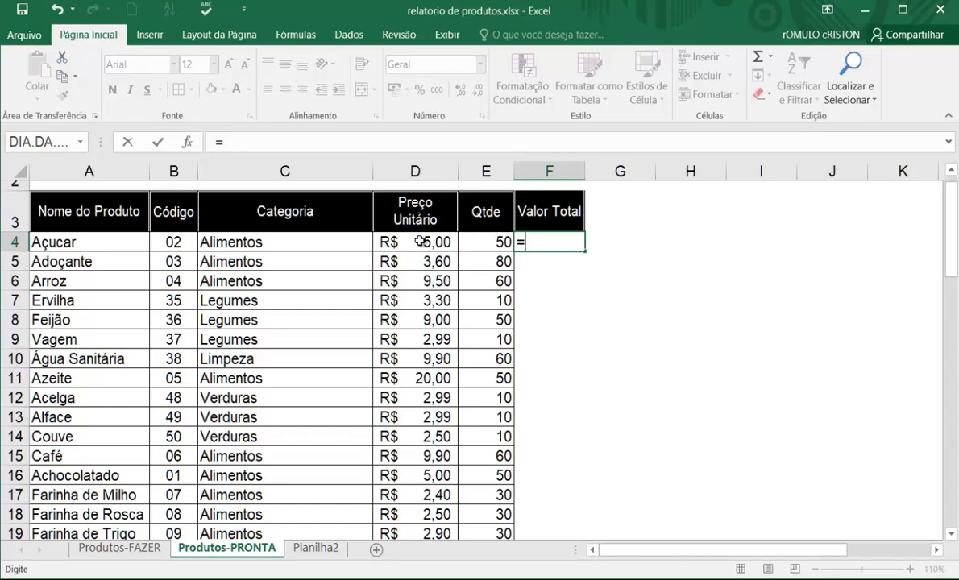
{"action": "type", "text": "D4*"}
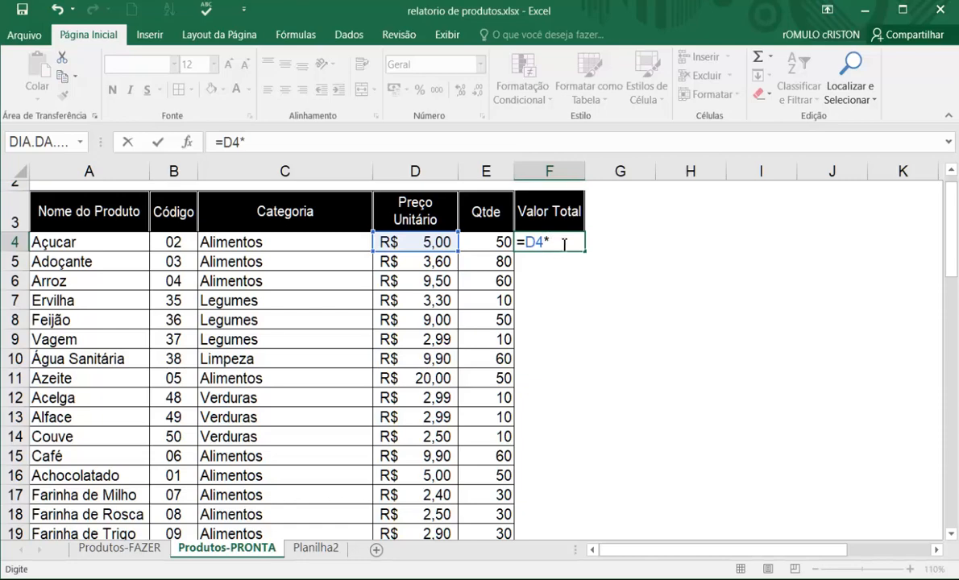
{"action": "key", "text": "BackSpace"}
{"action": "type", "text": "x"}
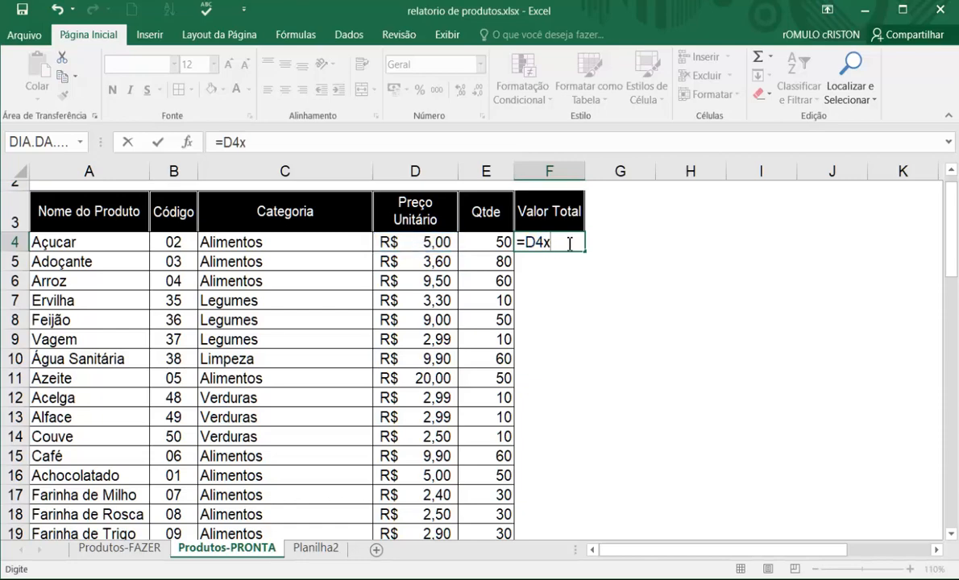
{"action": "key", "text": "BackSpace"}
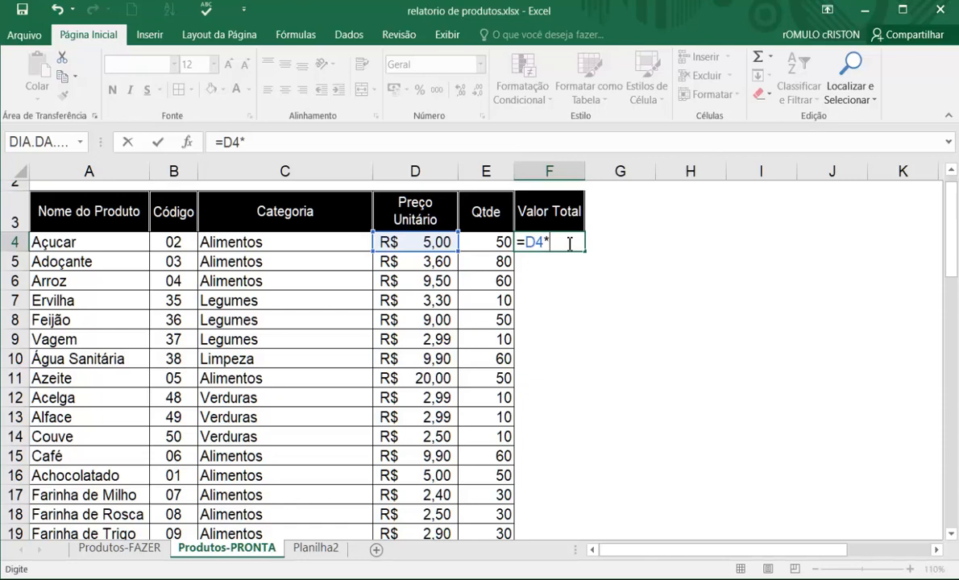
{"action": "left_click", "coordinate": [474, 242]}
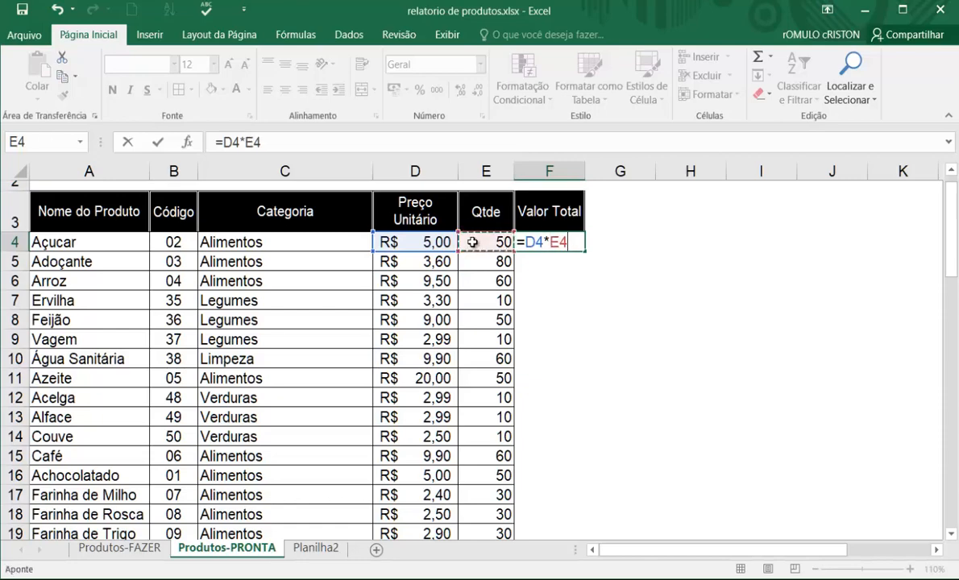
{"action": "left_click", "coordinate": [568, 242]}
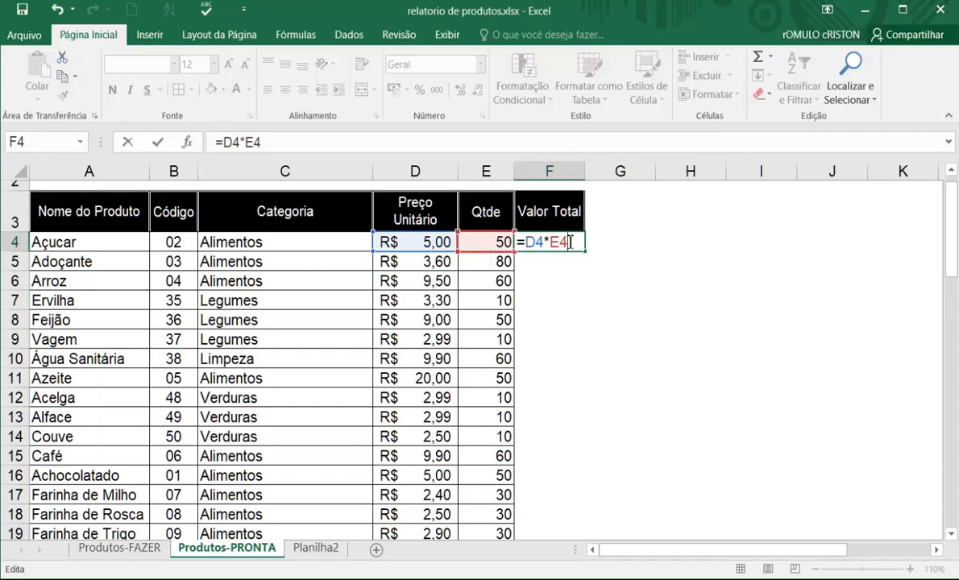
{"action": "key", "text": "Return"}
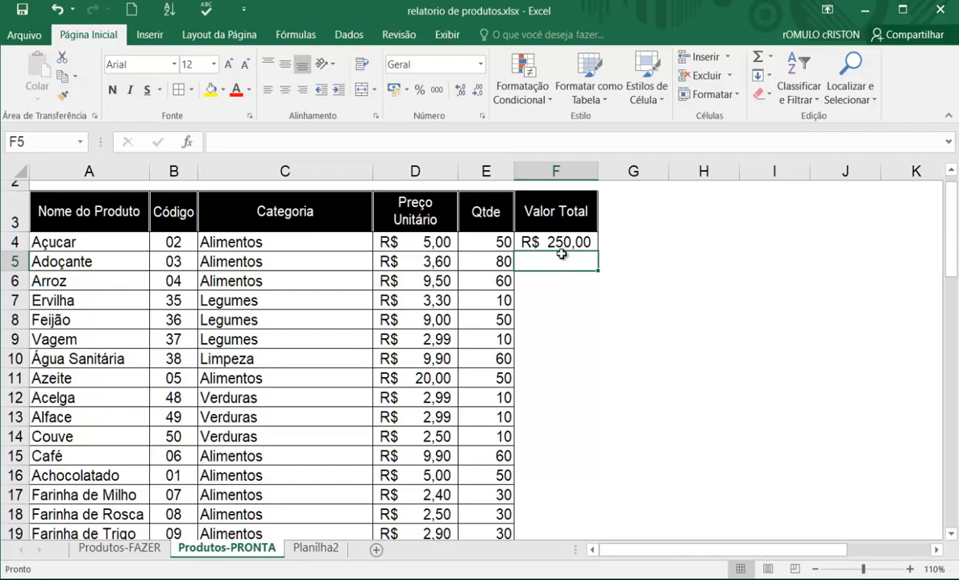
- Widen column F slightly and check the quantity and unit price for Açucar in E4 and D4
{"action": "left_click_drag", "start_coordinate": [598, 165], "coordinate": [613, 165]}
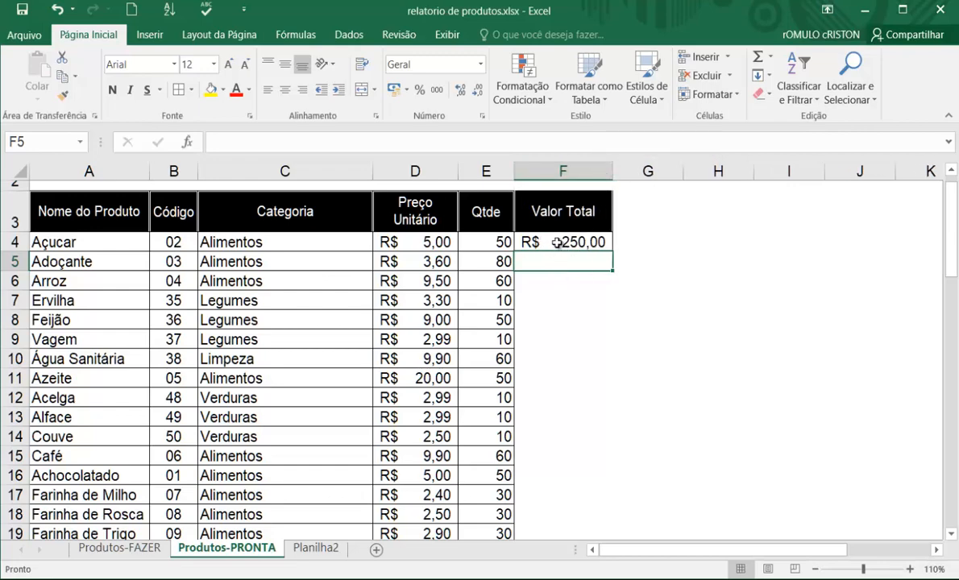
{"action": "left_click", "coordinate": [489, 242]}
{"action": "left_click", "coordinate": [435, 242]}
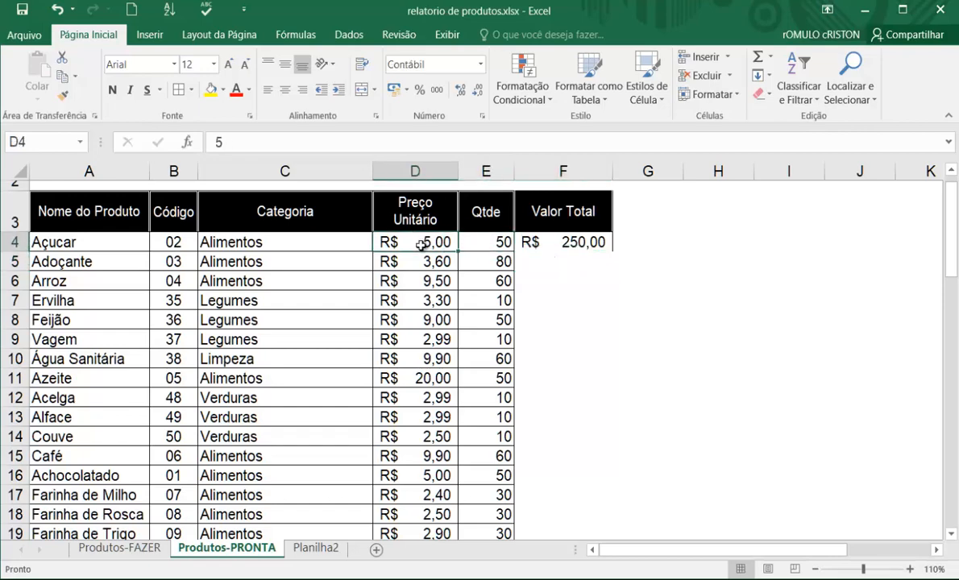
- Calculate the Valor Total for Adoçante in cell F5 with the formula =D5*E5
{"action": "left_click", "coordinate": [532, 259]}
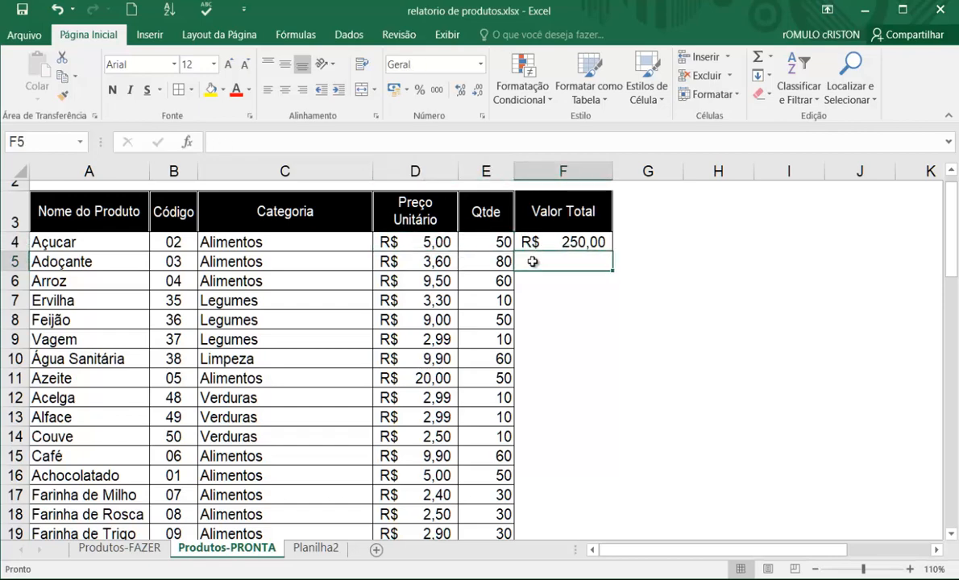
{"action": "type", "text": "="}
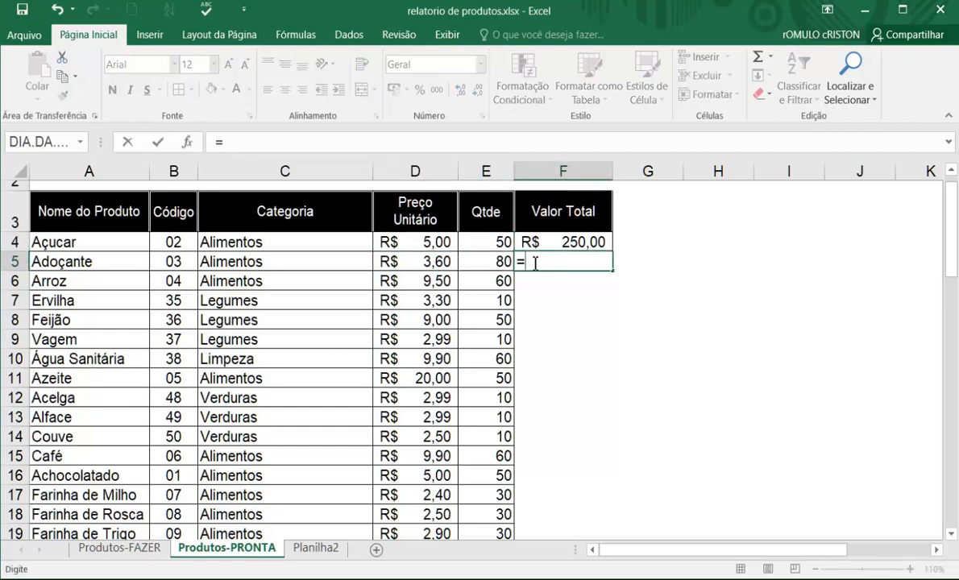
{"action": "left_click", "coordinate": [416, 262]}
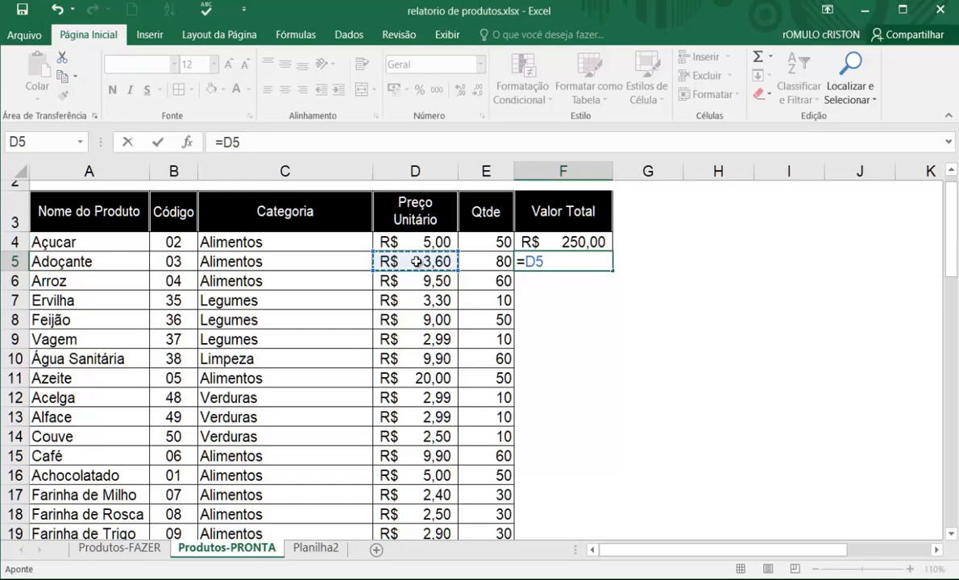
{"action": "type", "text": "*"}
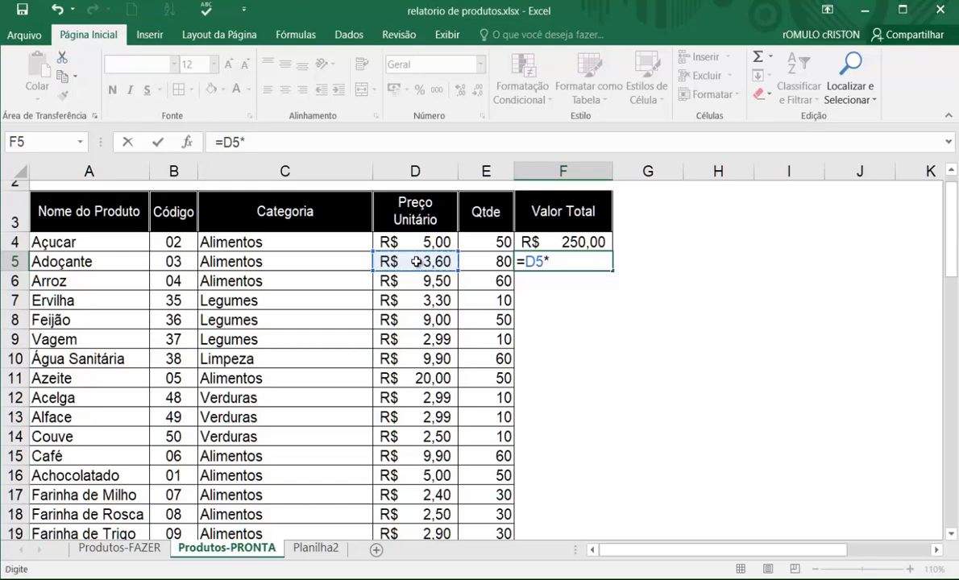
{"action": "left_click", "coordinate": [480, 262]}
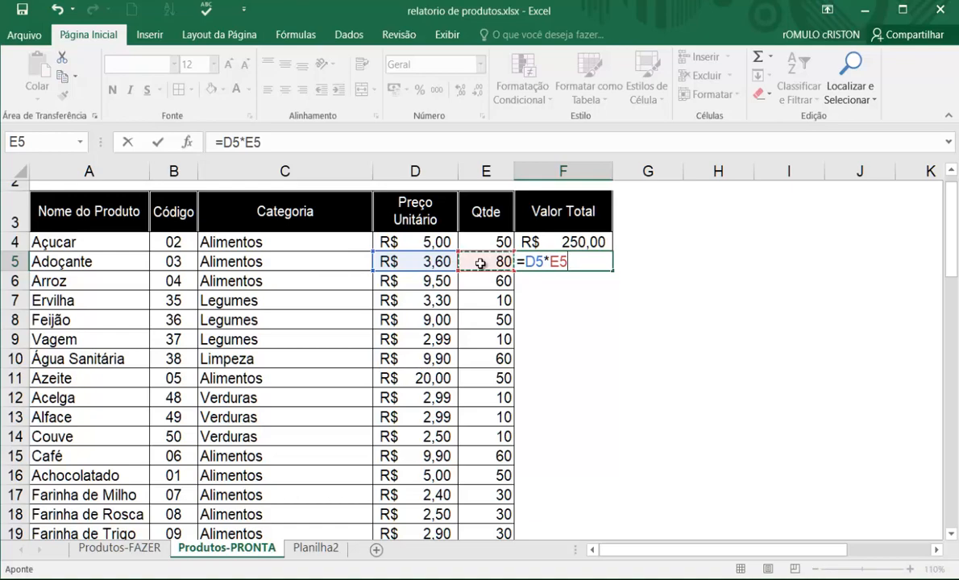
{"action": "key", "text": "Return"}
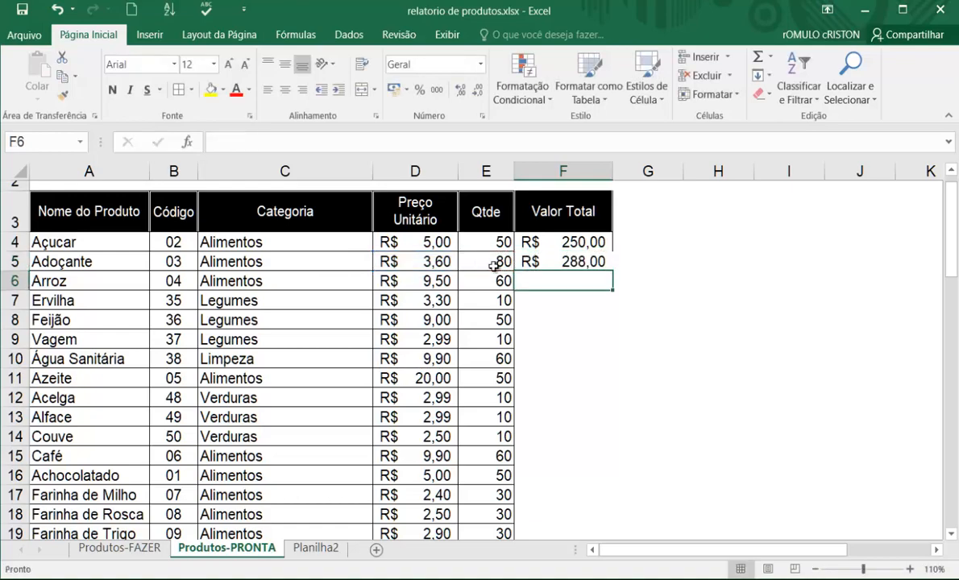
- Check the source cells E5 and D5 behind the Adoçante total, and inspect the formula in F5 in edit mode
{"action": "left_click", "coordinate": [542, 262]}
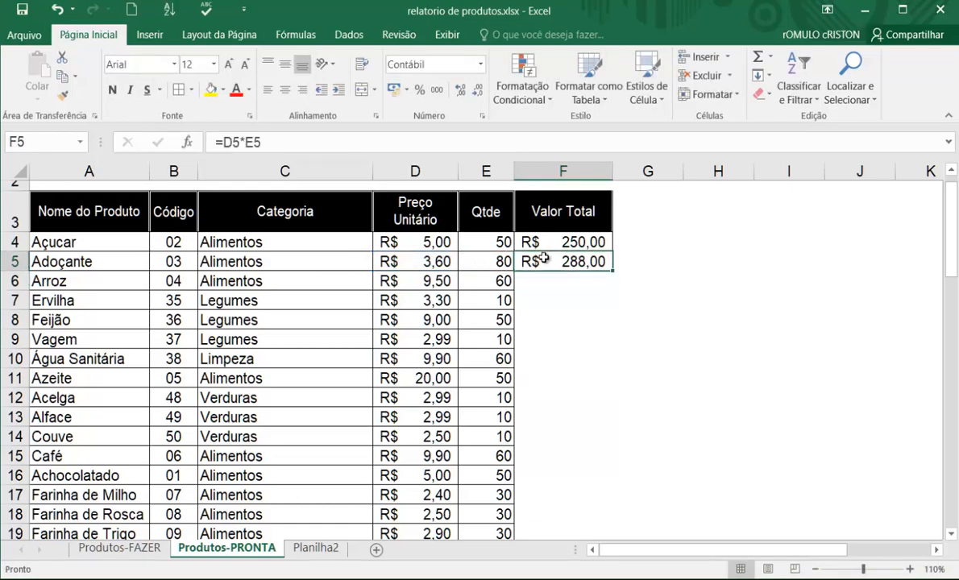
{"action": "left_click", "coordinate": [495, 264]}
{"action": "left_click", "coordinate": [437, 261]}
{"action": "left_click", "coordinate": [548, 261]}
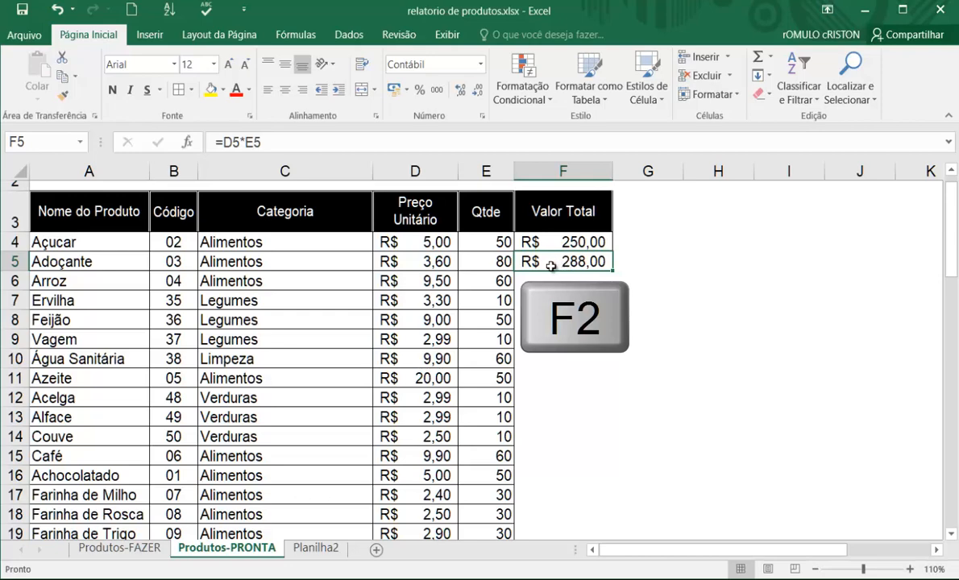
{"action": "key", "text": "F2"}
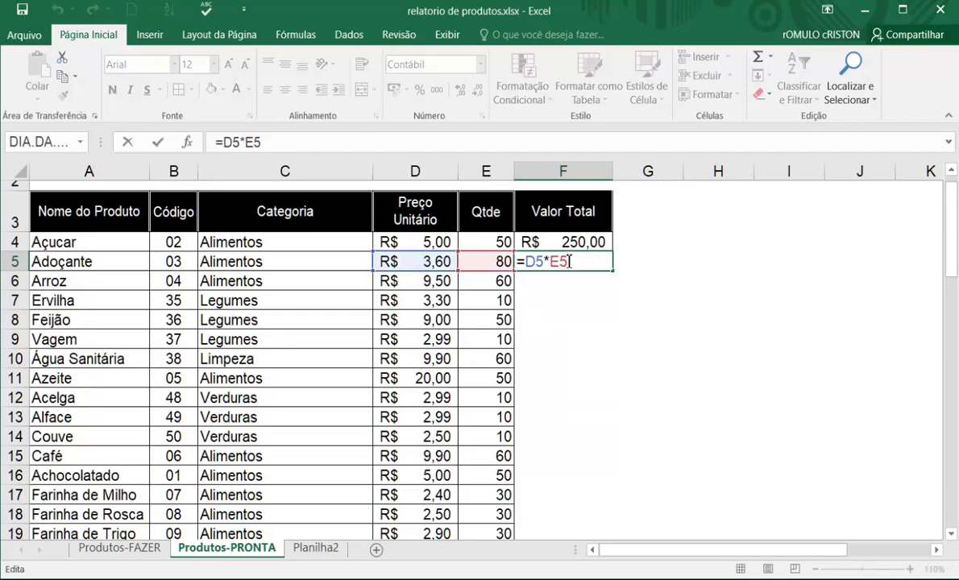
{"action": "key", "text": "shift+Home"}
{"action": "left_click", "coordinate": [580, 262]}
{"action": "key", "text": "Return"}
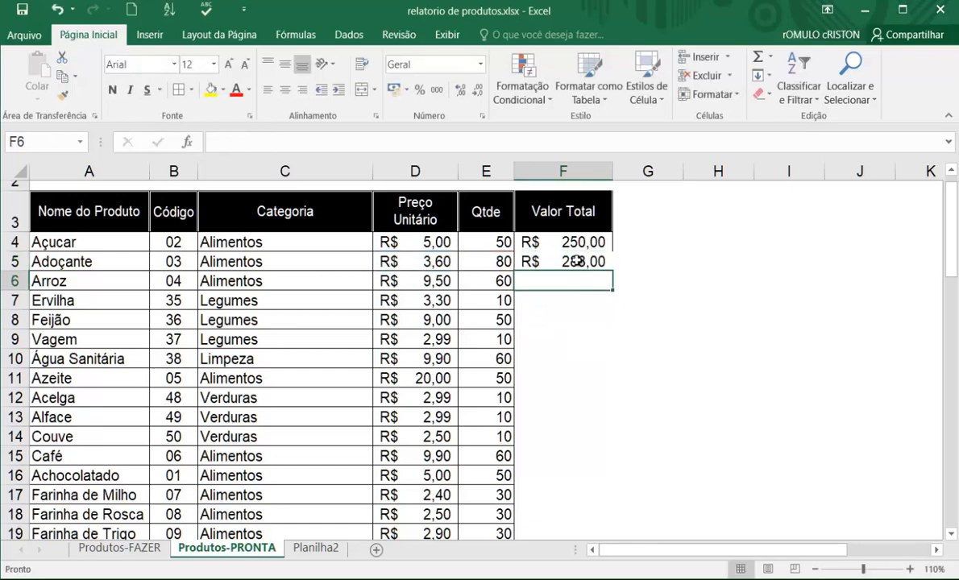
- Reopen the Adoçante total formula directly inside cell F5, close it and reselect the cell
{"action": "left_click", "coordinate": [554, 261]}
{"action": "double_click", "coordinate": [580, 260]}
{"action": "key", "text": "Left"}
{"action": "key", "text": "Left"}
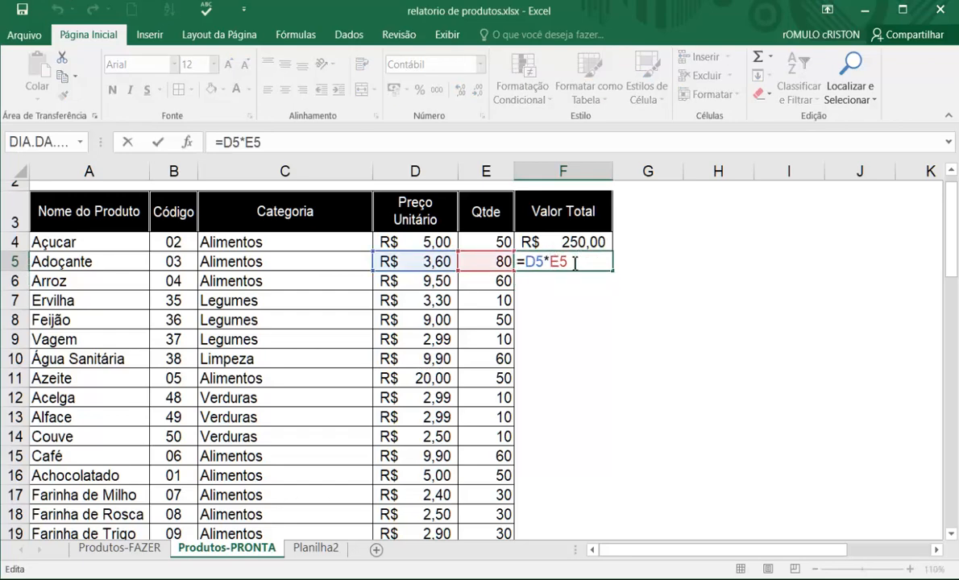
{"action": "key", "text": "Return"}
{"action": "left_click", "coordinate": [527, 260]}
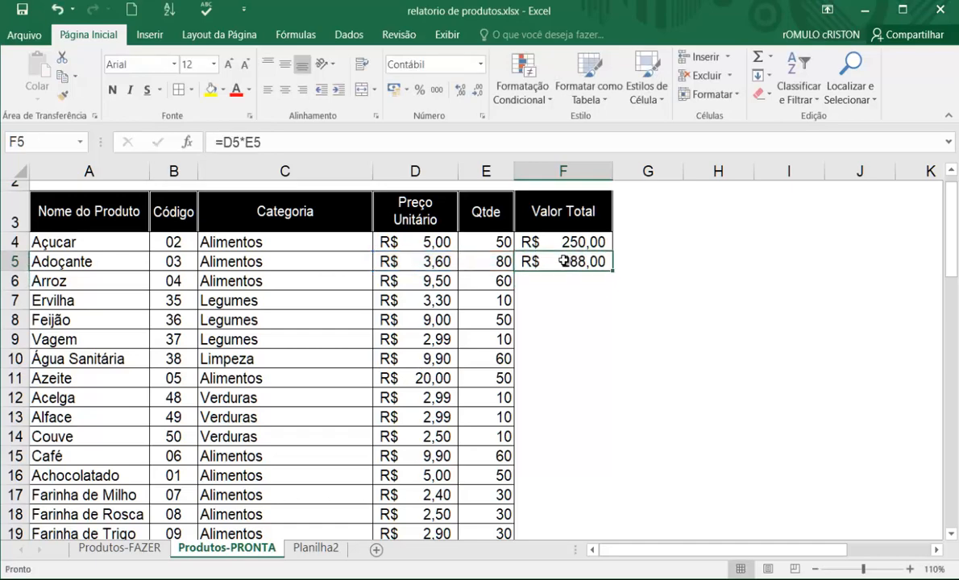
- Examine the full formula of cell F5 in the formula bar and close the editing
{"action": "left_click", "coordinate": [274, 144]}
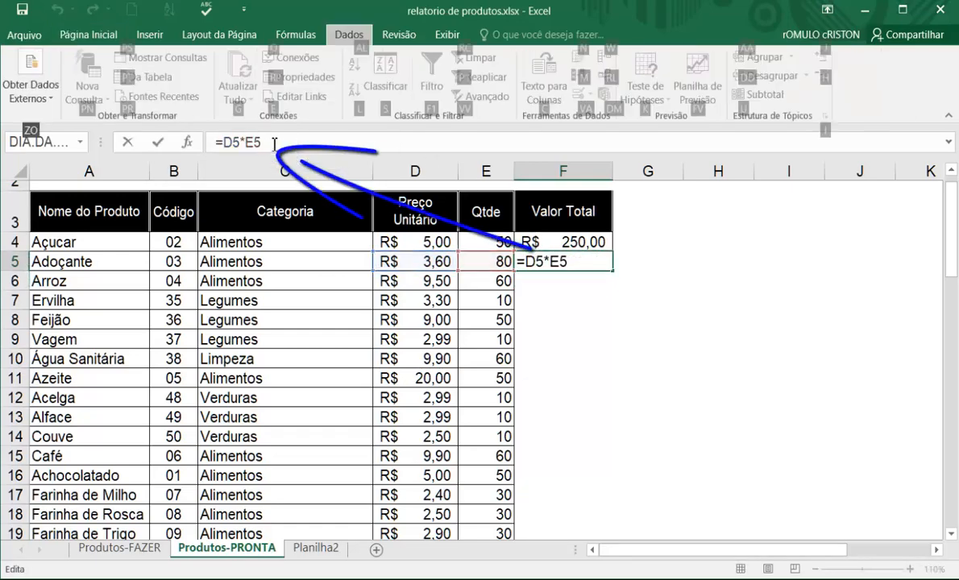
{"action": "left_click_drag", "start_coordinate": [272, 144], "coordinate": [216, 143]}
{"action": "left_click", "coordinate": [278, 145]}
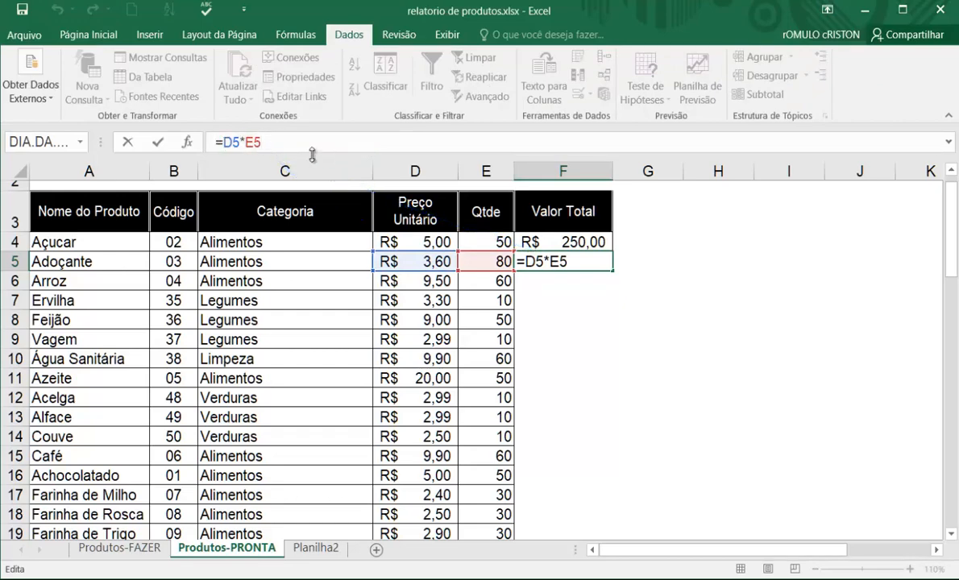
{"action": "key", "text": "Return"}
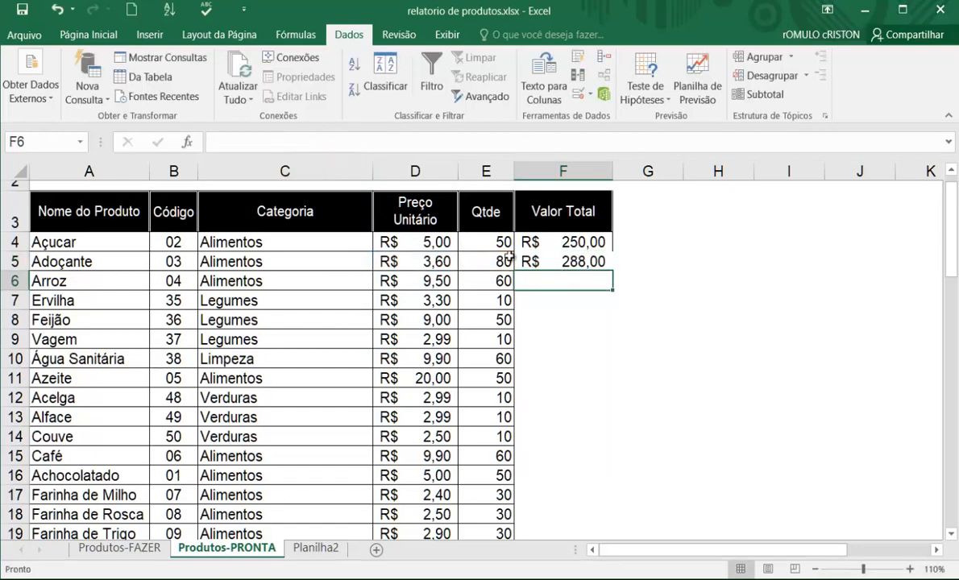
- Calculate the Valor Total for Arroz in cell F6 by entering =D6*E6 in the formula bar
{"action": "left_click", "coordinate": [222, 143]}
{"action": "type", "text": "="}
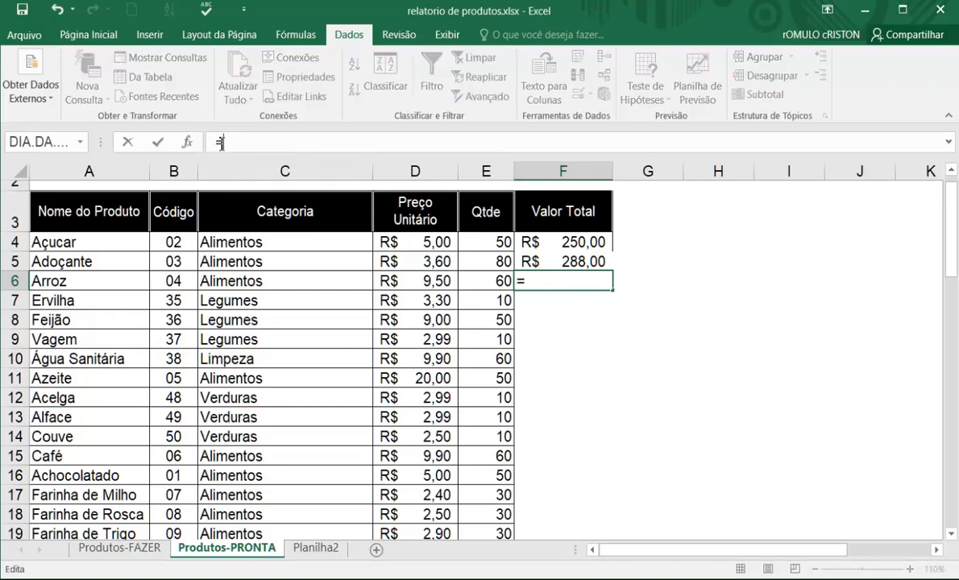
{"action": "left_click", "coordinate": [413, 279]}
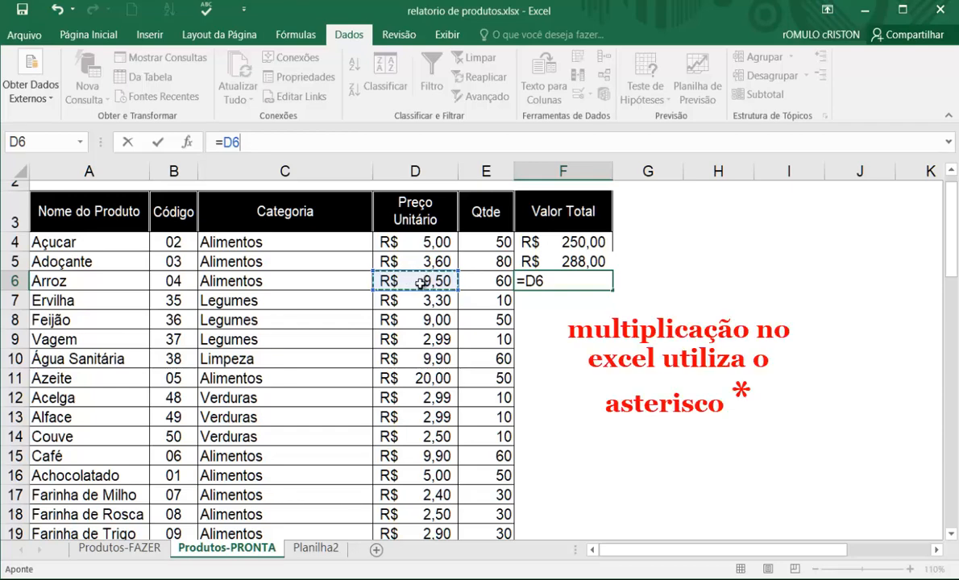
{"action": "type", "text": "*"}
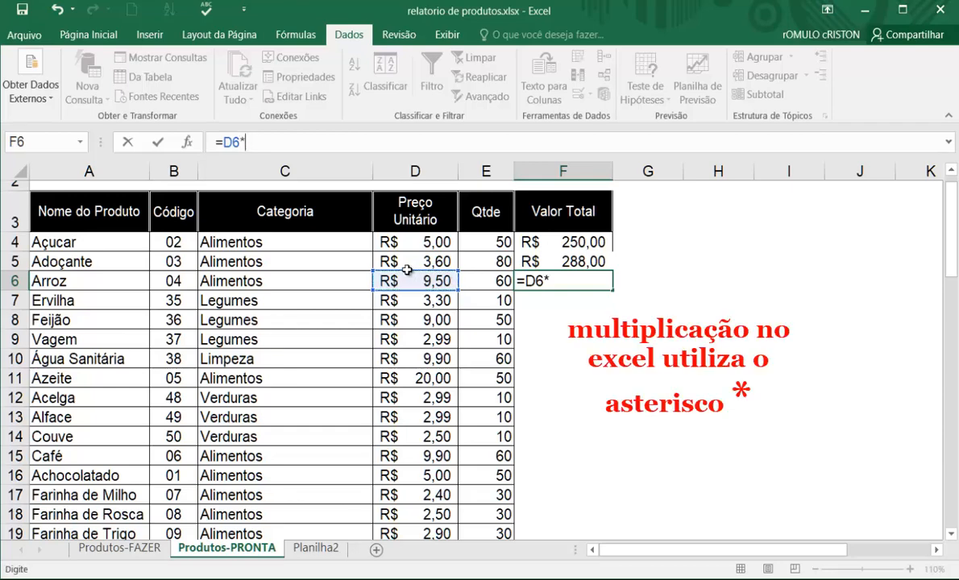
{"action": "left_click", "coordinate": [485, 279]}
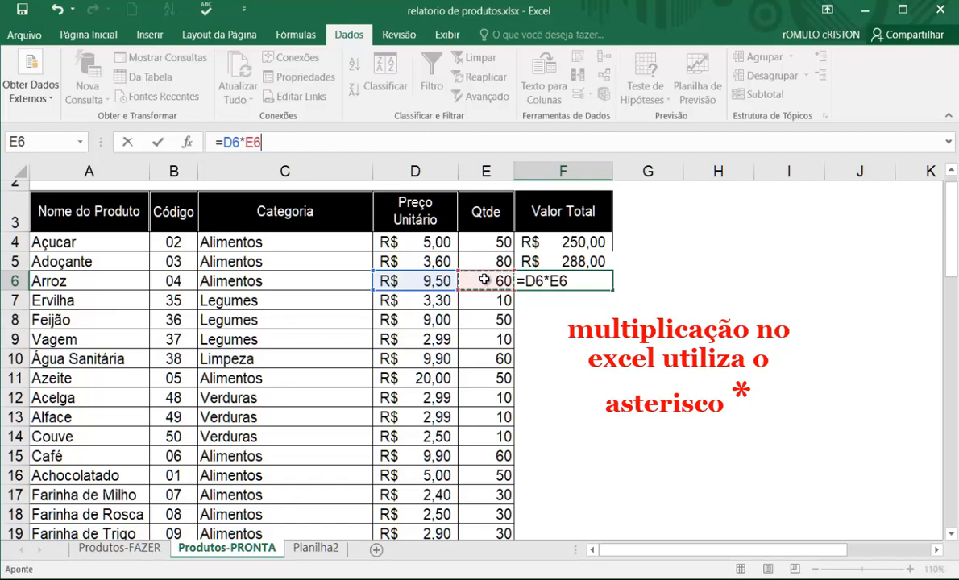
{"action": "left_click", "coordinate": [265, 144]}
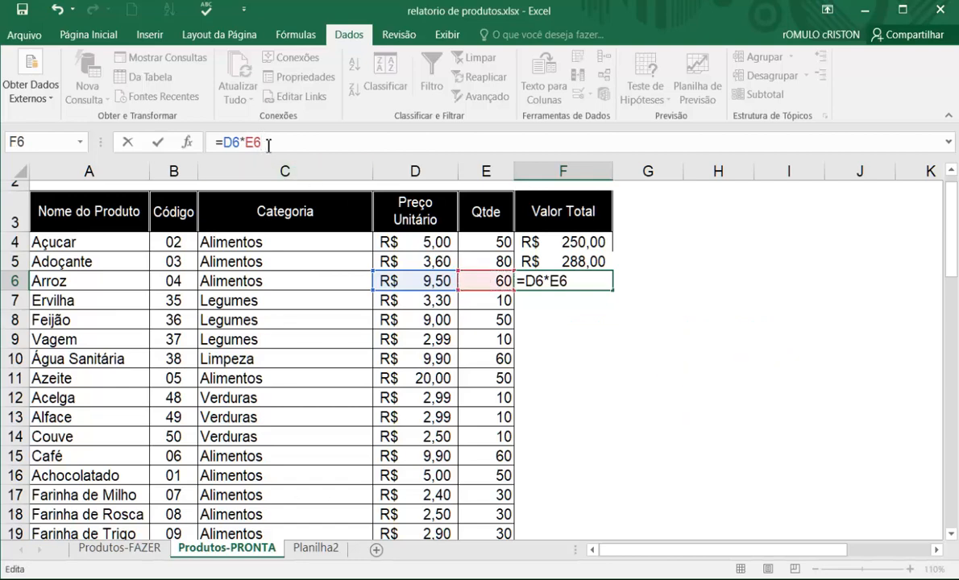
{"action": "key", "text": "Return"}
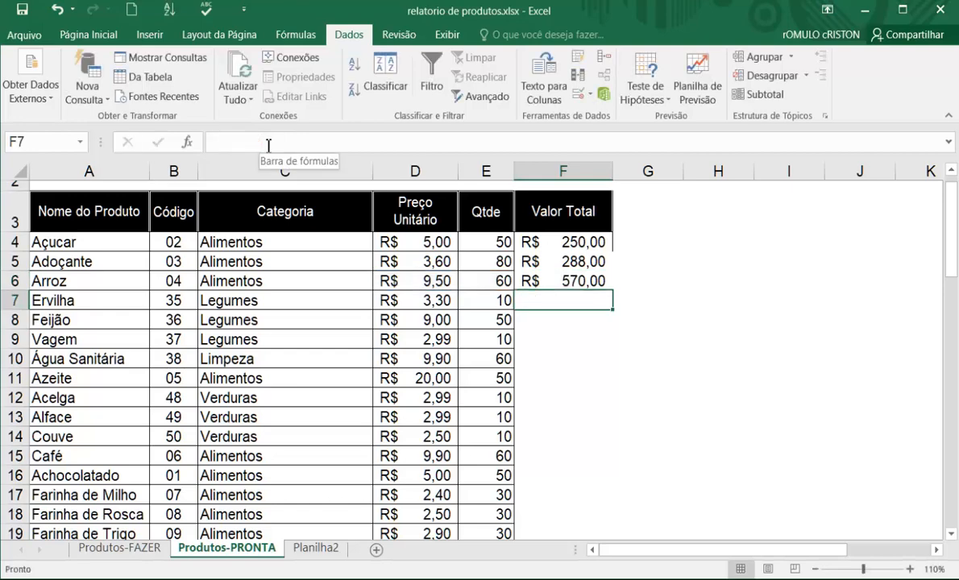
- Examine the Arroz total in F6, the empty Valor Total cells F7 to F10 and the remaining product list
{"action": "left_click", "coordinate": [536, 279]}
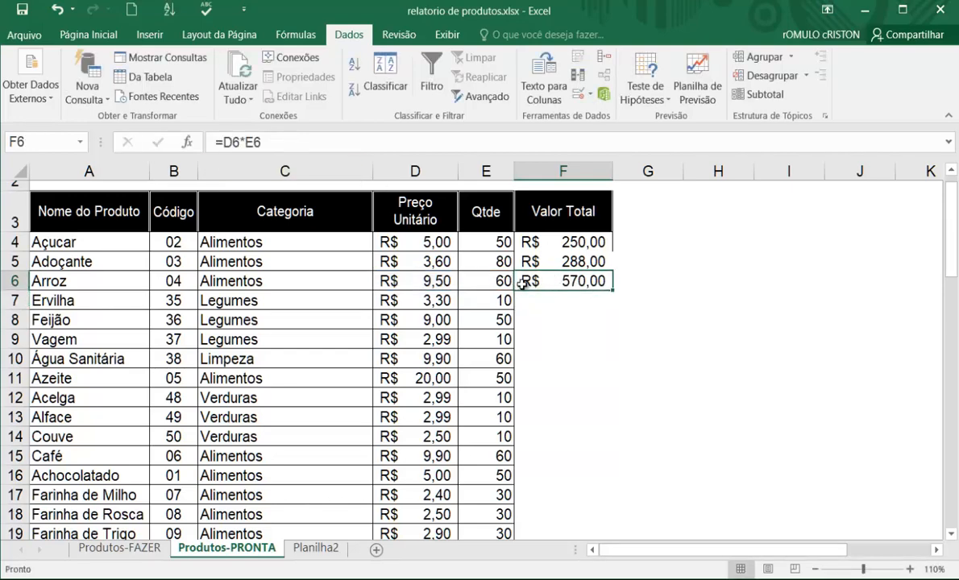
{"action": "left_click", "coordinate": [541, 298]}
{"action": "left_click", "coordinate": [538, 320]}
{"action": "left_click", "coordinate": [532, 355]}
{"action": "left_click", "coordinate": [535, 337]}
{"action": "left_click", "coordinate": [537, 319]}
{"action": "left_click", "coordinate": [537, 299]}
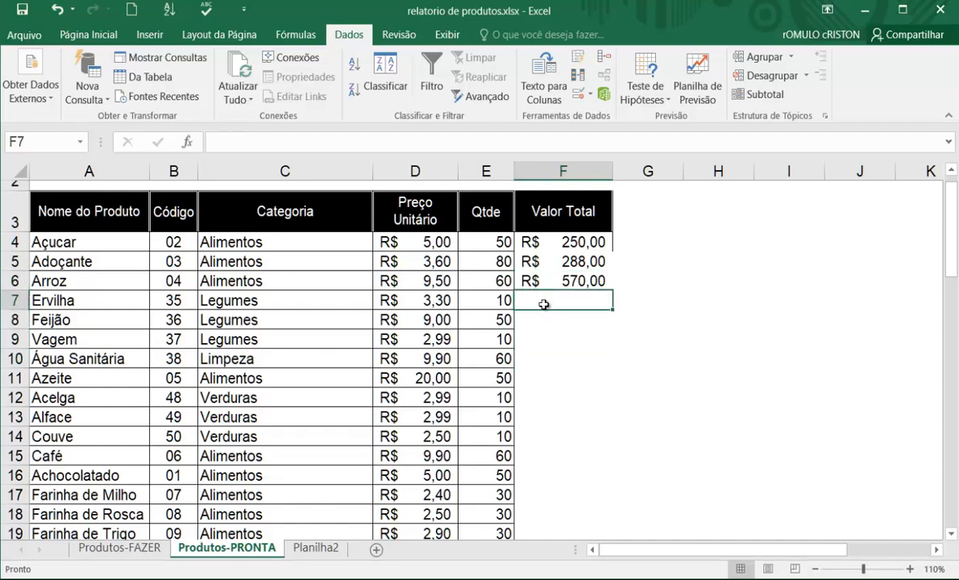
{"action": "scroll", "coordinate": [528, 322], "scroll_direction": "down", "scroll_amount": 3}
{"action": "scroll", "coordinate": [530, 321], "scroll_direction": "down", "scroll_amount": 12}
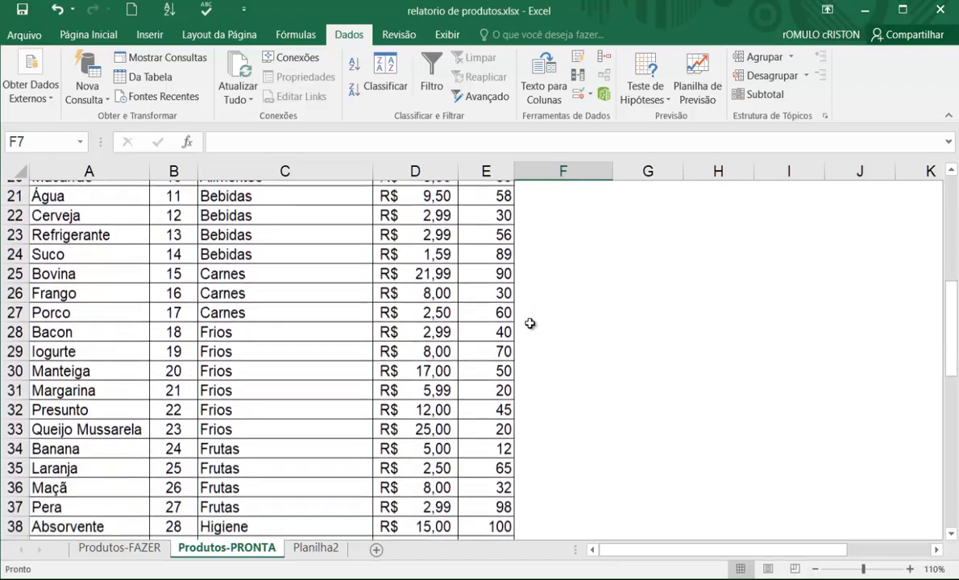
{"action": "scroll", "coordinate": [528, 323], "scroll_direction": "up", "scroll_amount": 15}
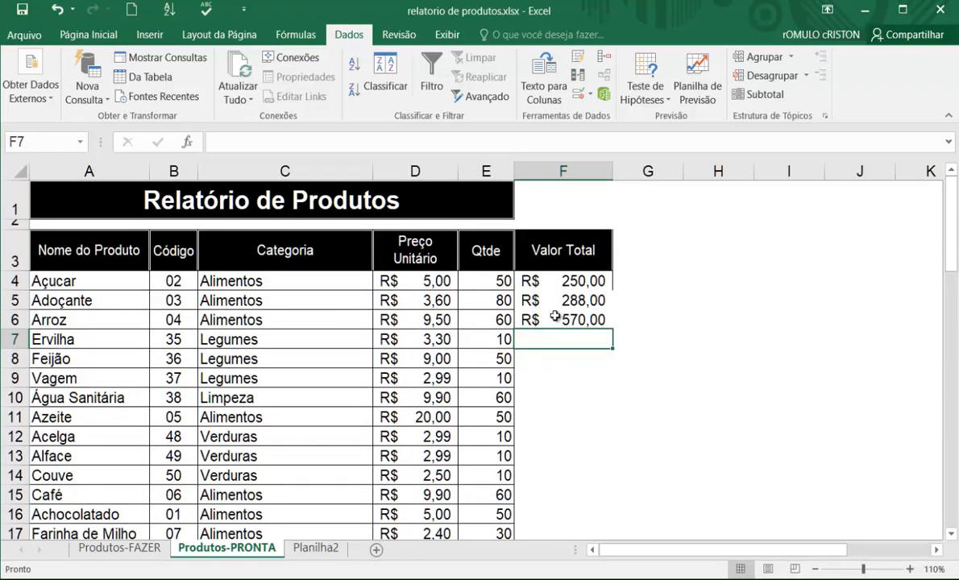
- Fill the Valor Total formula from cell F6 down to F7 for Ervilha and deselect the filled range
{"action": "left_click", "coordinate": [544, 320]}
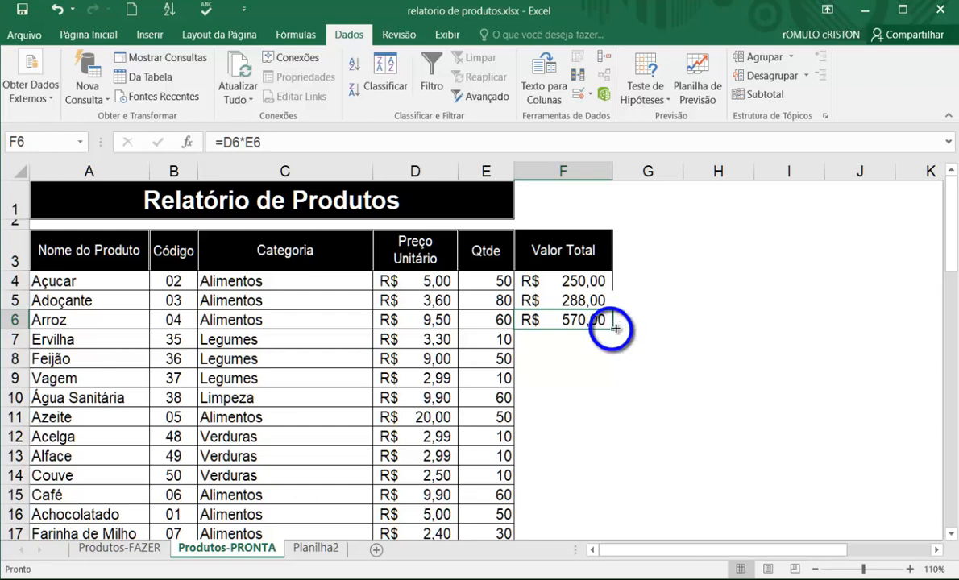
{"action": "left_click_drag", "start_coordinate": [613, 329], "coordinate": [614, 345]}
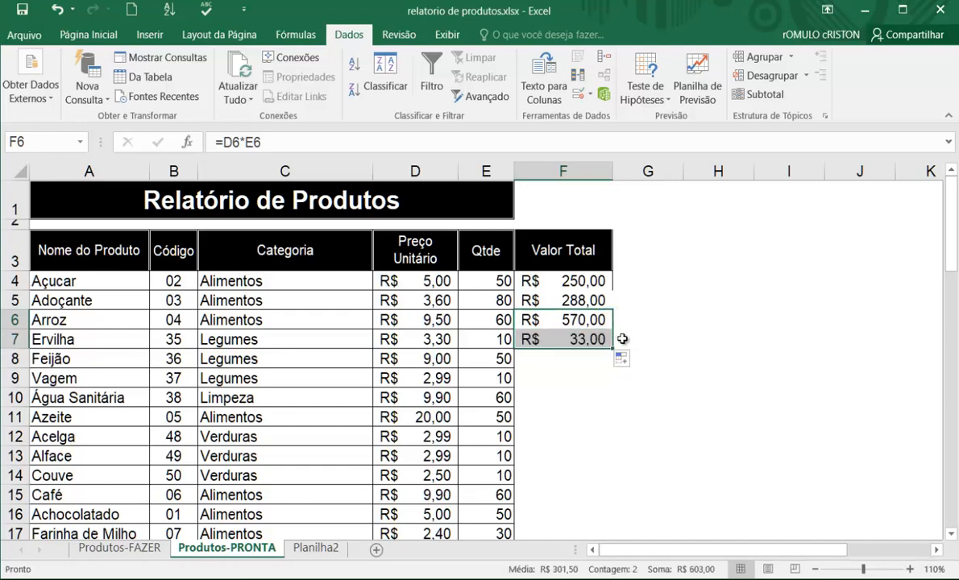
{"action": "left_click", "coordinate": [622, 340]}
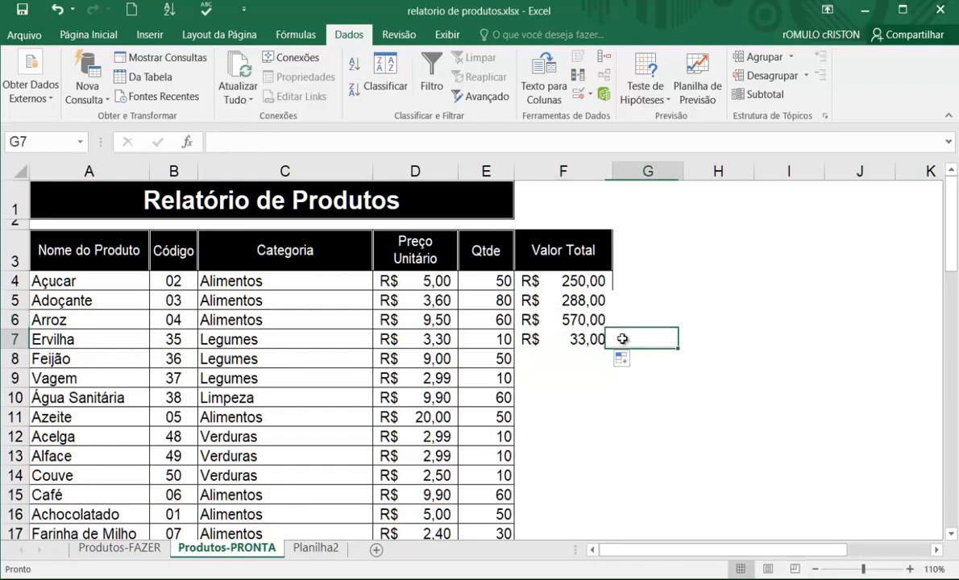
- Examine the filled formula in cell F7, opening it inside the cell and checking its unit price and quantity references
{"action": "left_click", "coordinate": [564, 337]}
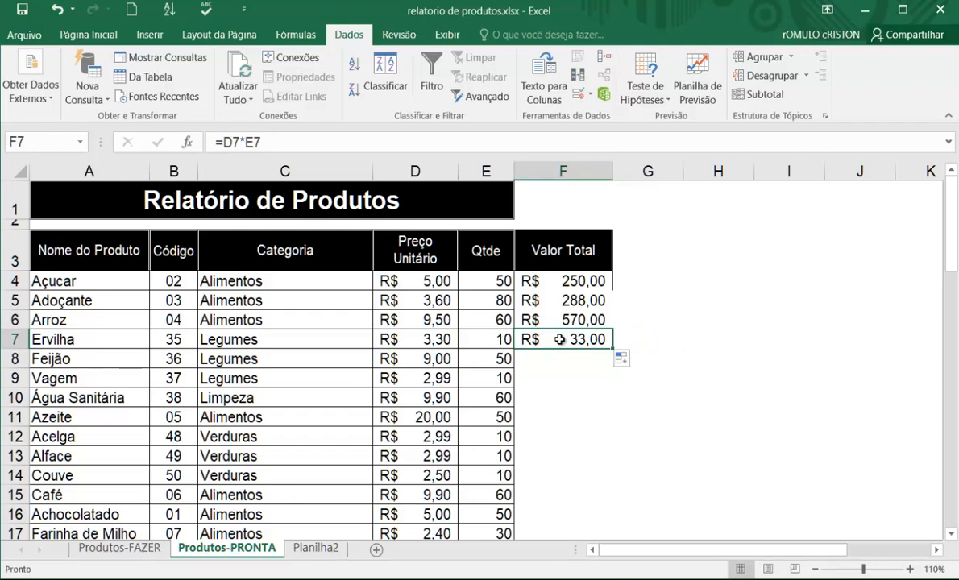
{"action": "double_click", "coordinate": [562, 339]}
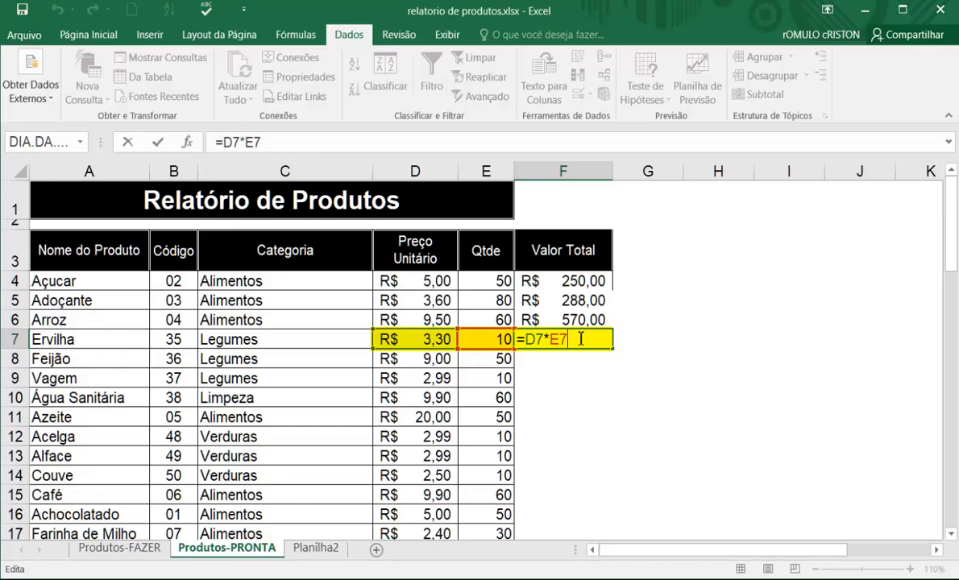
{"action": "key", "text": "Return"}
{"action": "left_click", "coordinate": [553, 339]}
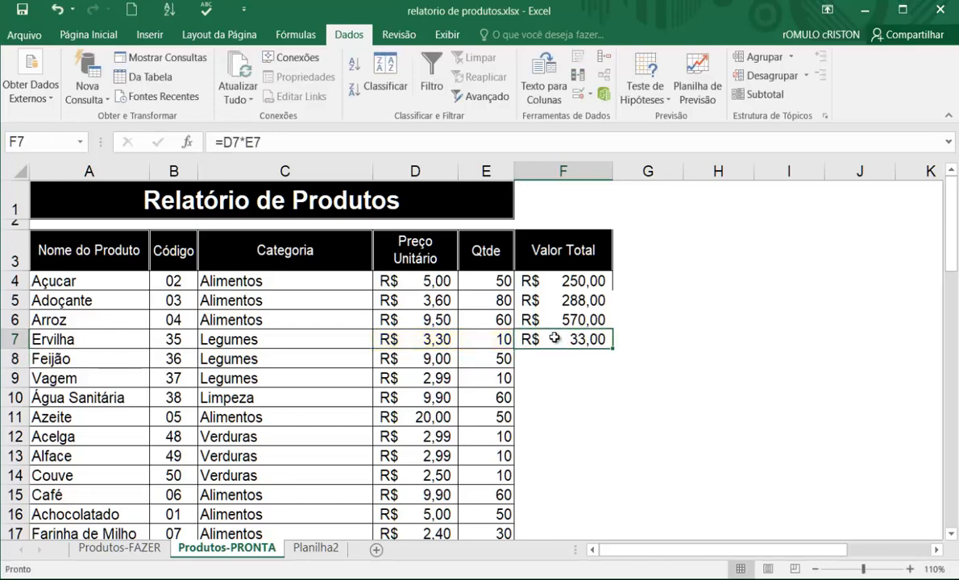
{"action": "double_click", "coordinate": [554, 339]}
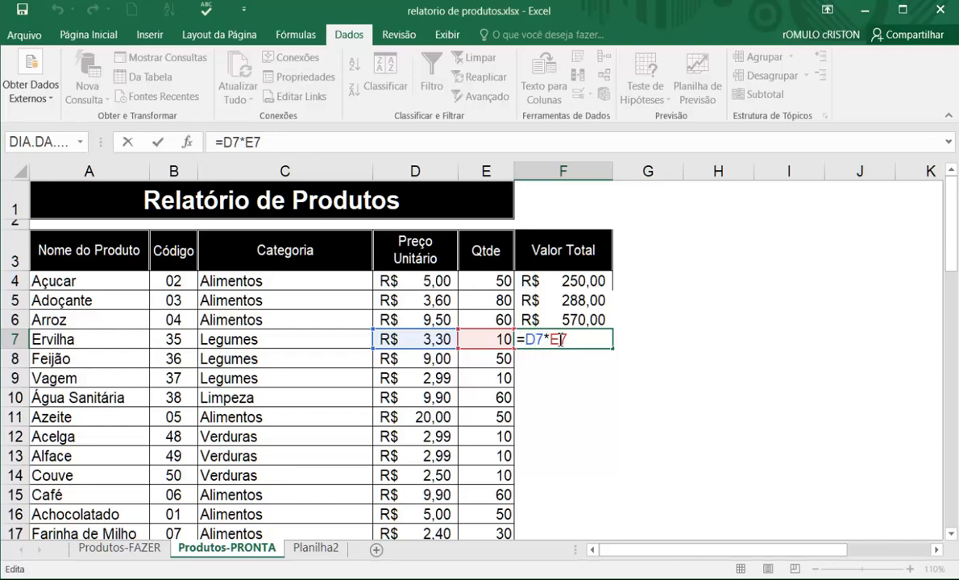
{"action": "left_click_drag", "start_coordinate": [559, 340], "coordinate": [554, 340]}
{"action": "double_click", "coordinate": [545, 340]}
{"action": "left_click", "coordinate": [545, 340]}
- Annotate the screen with a downward arrow beside the Valor Total column and handwrite the label LINHA next to it
{"action": "key", "text": "ctrl+shift+d"}
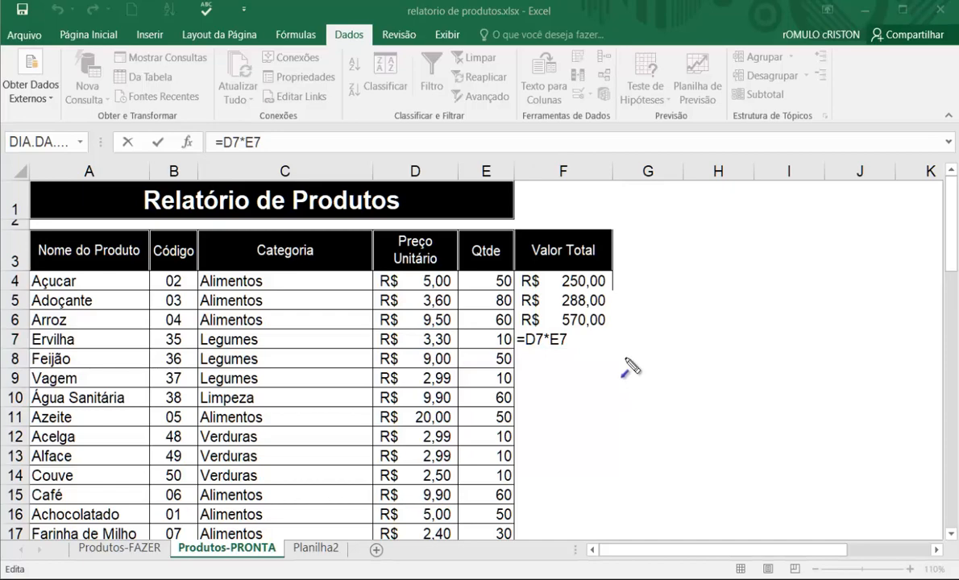
{"action": "left_click_drag", "start_coordinate": [626, 349], "coordinate": [626, 506]}
{"action": "mouse_move", "coordinate": [640, 369]}
{"action": "left_mouse_down"}
{"action": "mouse_move", "coordinate": [643, 387]}
{"action": "mouse_move", "coordinate": [668, 380]}
{"action": "mouse_move", "coordinate": [669, 363]}
{"action": "mouse_move", "coordinate": [682, 359]}
{"action": "mouse_move", "coordinate": [694, 383]}
{"action": "mouse_move", "coordinate": [714, 371]}
{"action": "left_mouse_up"}
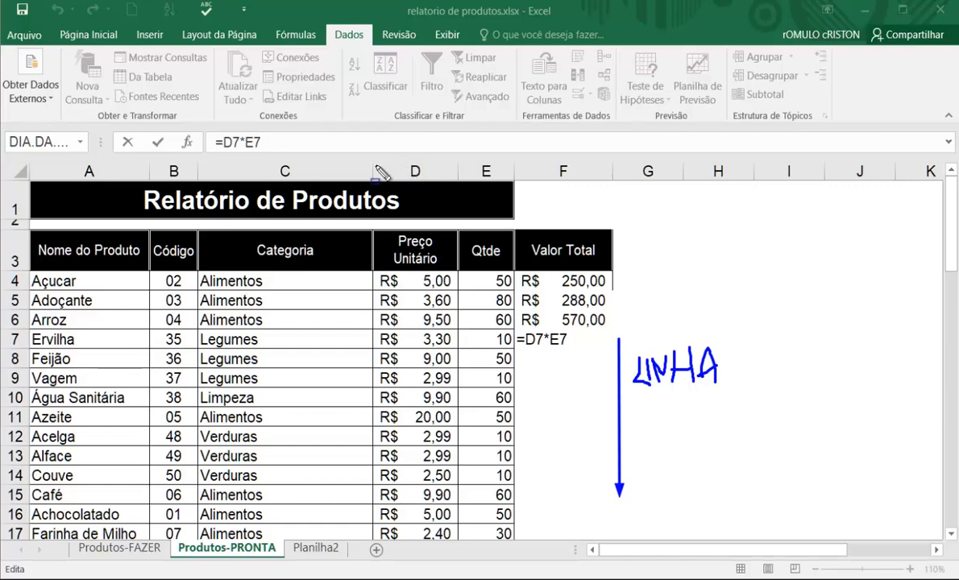
- Outline columns D and E with rectangles and draw row-by-row curved marks down beside the Valor Total column
{"action": "mouse_move", "coordinate": [373, 160]}
{"action": "left_mouse_down"}
{"action": "mouse_move", "coordinate": [401, 327]}
{"action": "mouse_move", "coordinate": [458, 444]}
{"action": "left_mouse_up"}
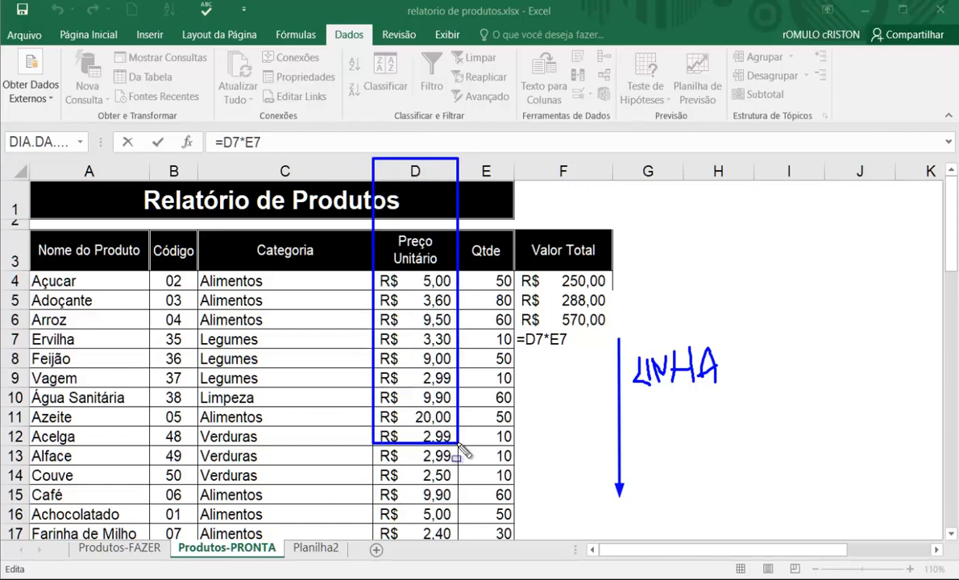
{"action": "mouse_move", "coordinate": [458, 158]}
{"action": "left_mouse_down"}
{"action": "mouse_move", "coordinate": [517, 333]}
{"action": "mouse_move", "coordinate": [524, 444]}
{"action": "mouse_move", "coordinate": [512, 444]}
{"action": "left_mouse_up"}
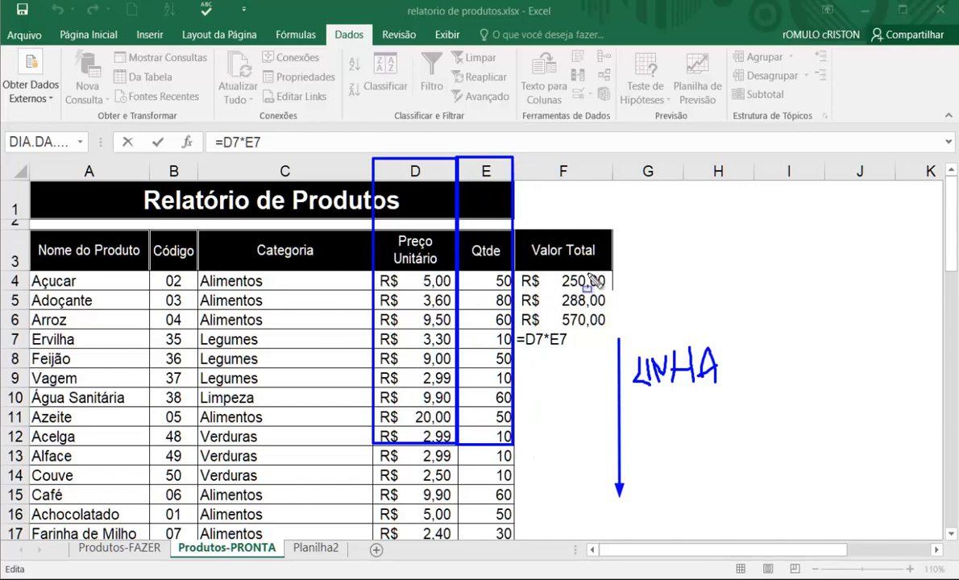
{"action": "mouse_move", "coordinate": [611, 274]}
{"action": "left_mouse_down"}
{"action": "mouse_move", "coordinate": [612, 303]}
{"action": "mouse_move", "coordinate": [619, 278]}
{"action": "mouse_move", "coordinate": [628, 321]}
{"action": "mouse_move", "coordinate": [619, 436]}
{"action": "left_mouse_up"}
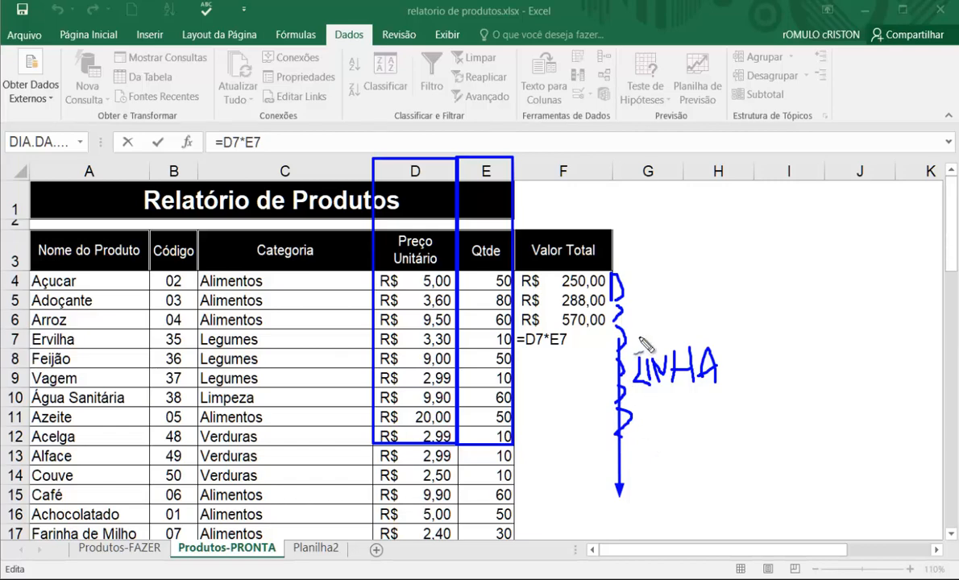
- Draw a rightward arrow beside the Valor Total header, handwrite COLUNA above it, and clear all screen annotations
{"action": "left_click_drag", "start_coordinate": [645, 236], "coordinate": [857, 234]}
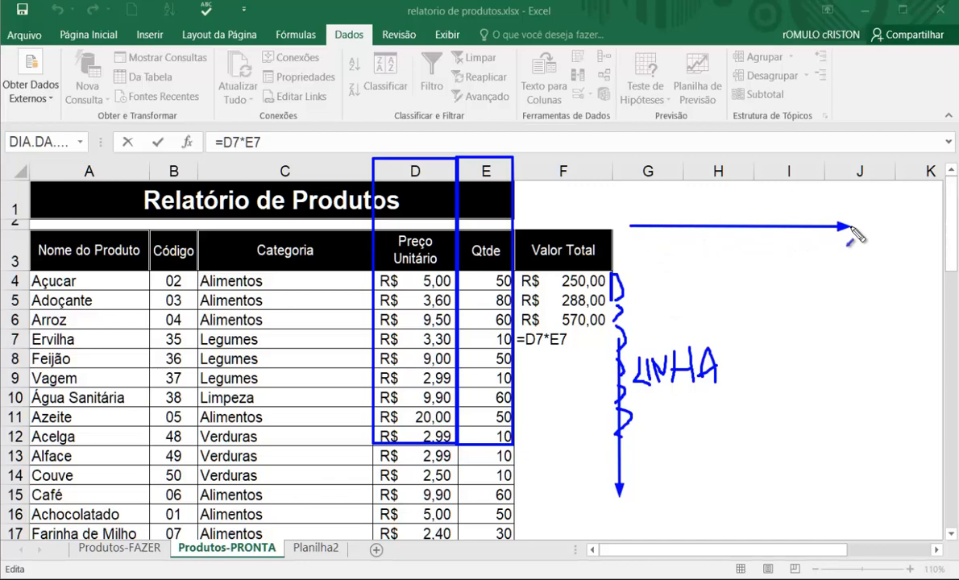
{"action": "mouse_move", "coordinate": [653, 198]}
{"action": "left_mouse_down"}
{"action": "mouse_move", "coordinate": [711, 216]}
{"action": "mouse_move", "coordinate": [719, 197]}
{"action": "mouse_move", "coordinate": [731, 217]}
{"action": "mouse_move", "coordinate": [758, 206]}
{"action": "mouse_move", "coordinate": [813, 213]}
{"action": "mouse_move", "coordinate": [804, 202]}
{"action": "left_mouse_up"}
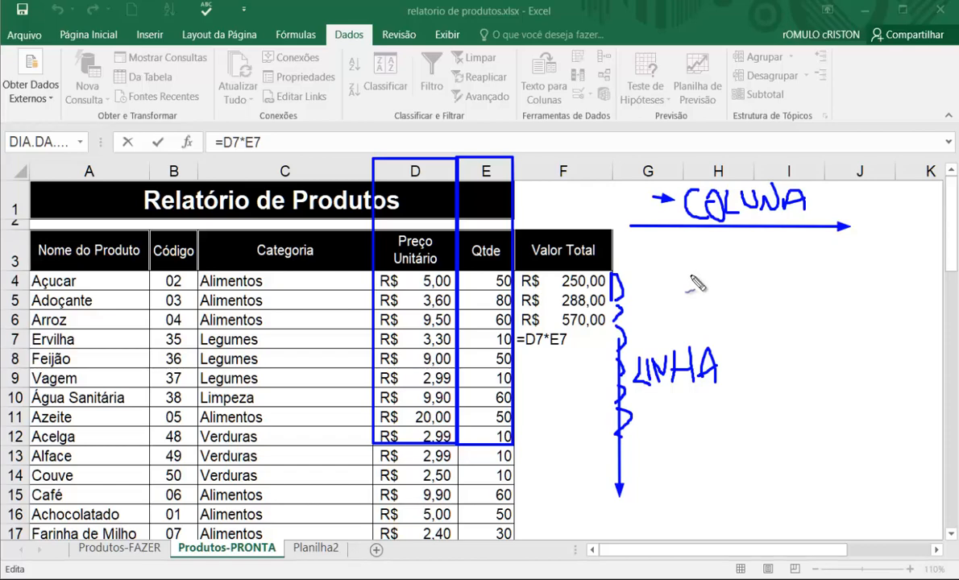
{"action": "key", "text": "Escape"}
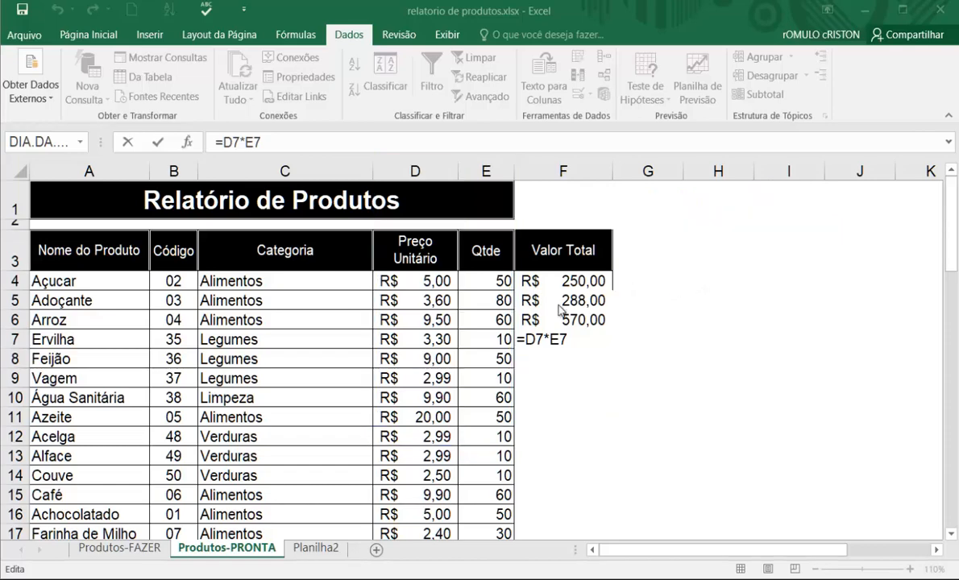
- Examine the row numbers in the Ervilha formula in cell F7, reopening it inside the cell and closing it each time
{"action": "double_click", "coordinate": [546, 340]}
{"action": "key", "text": "Return"}
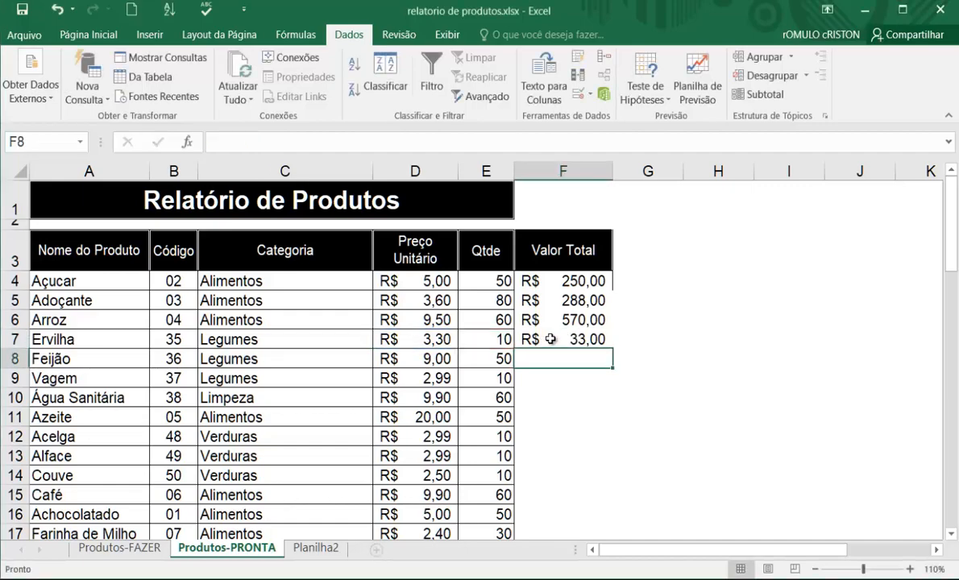
{"action": "double_click", "coordinate": [549, 339]}
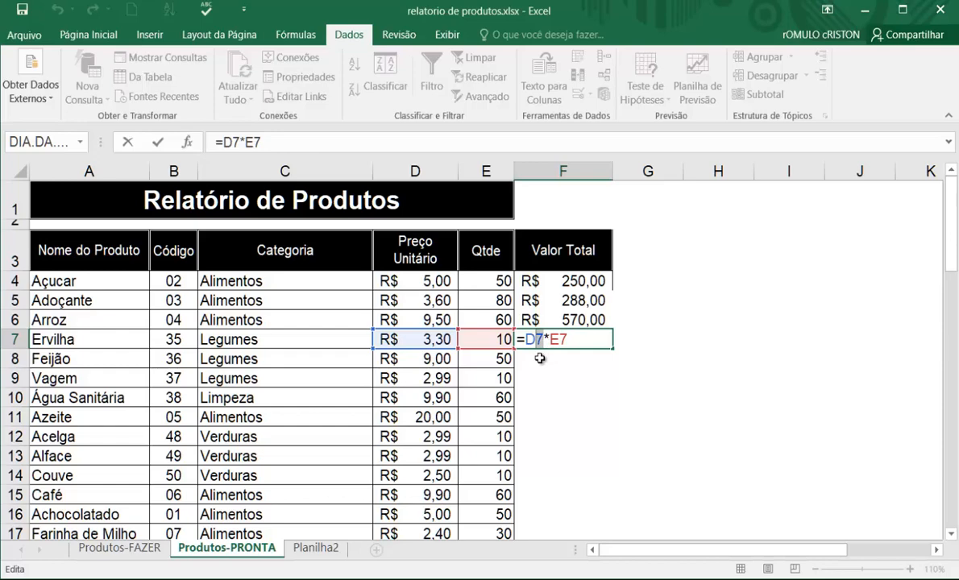
{"action": "key", "text": "Return"}
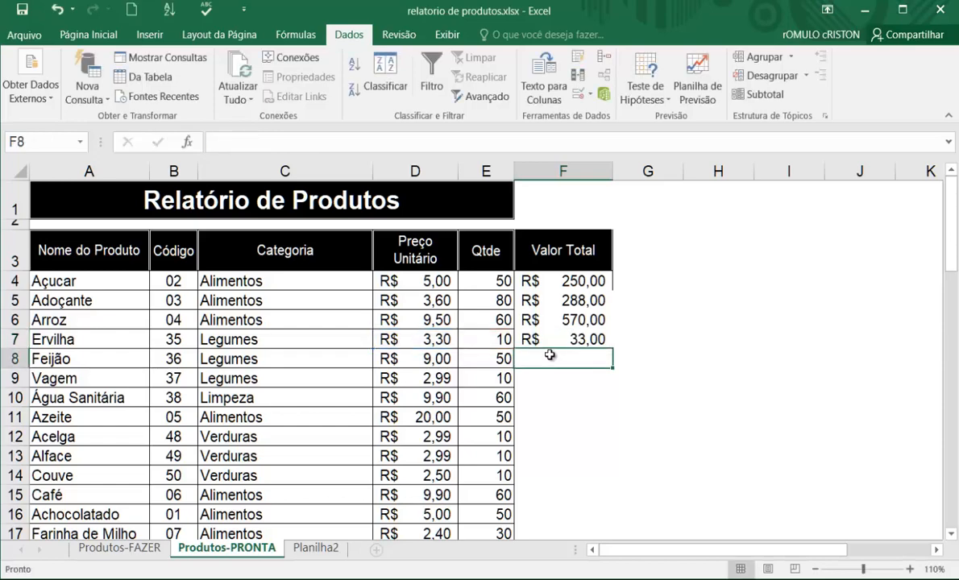
{"action": "left_click", "coordinate": [560, 339]}
{"action": "double_click", "coordinate": [572, 340]}
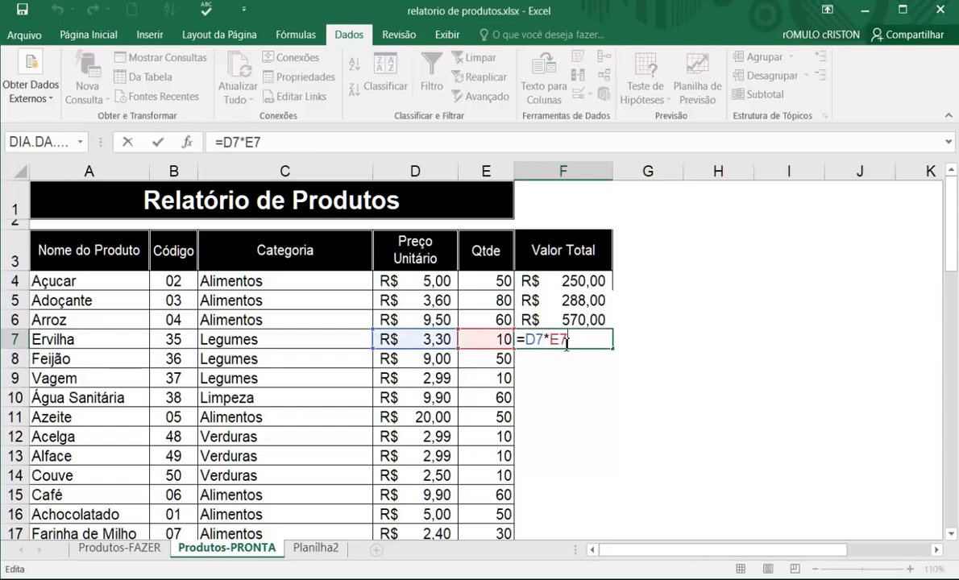
{"action": "left_click", "coordinate": [570, 341]}
{"action": "key", "text": "Return"}
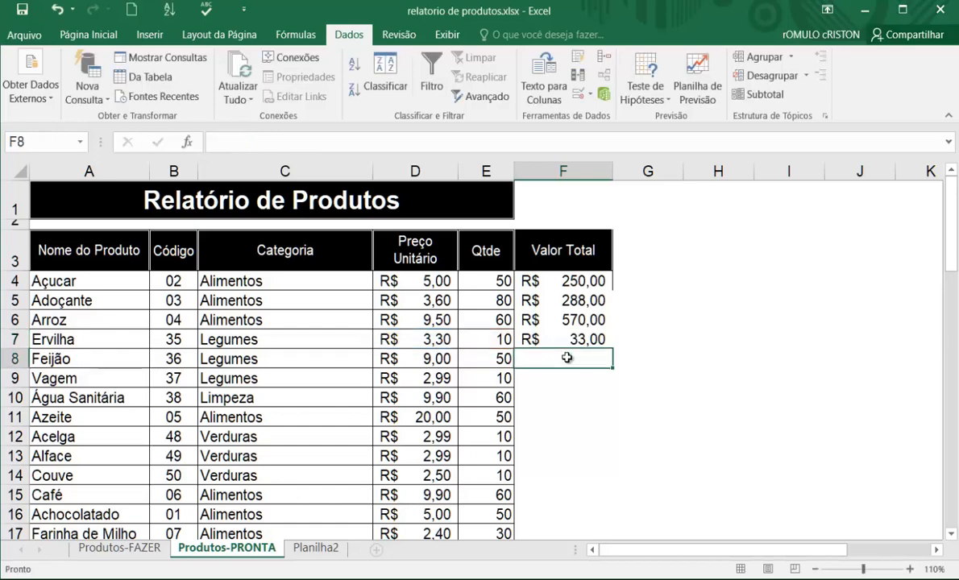
- Fill the Valor Total formula from cell F7 down to F8 for Feijão and select cell F8
{"action": "left_click", "coordinate": [559, 339]}
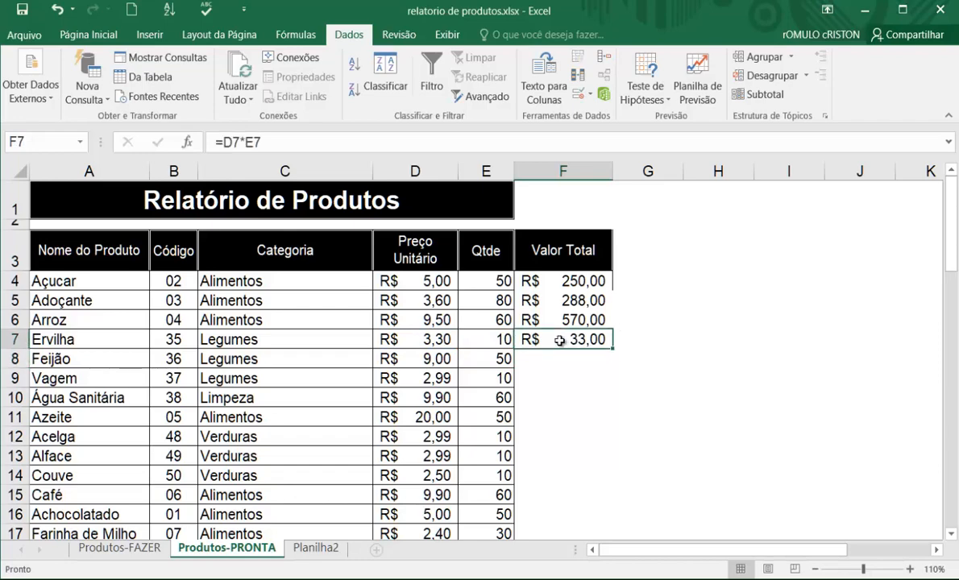
{"action": "left_click_drag", "start_coordinate": [614, 352], "coordinate": [613, 374]}
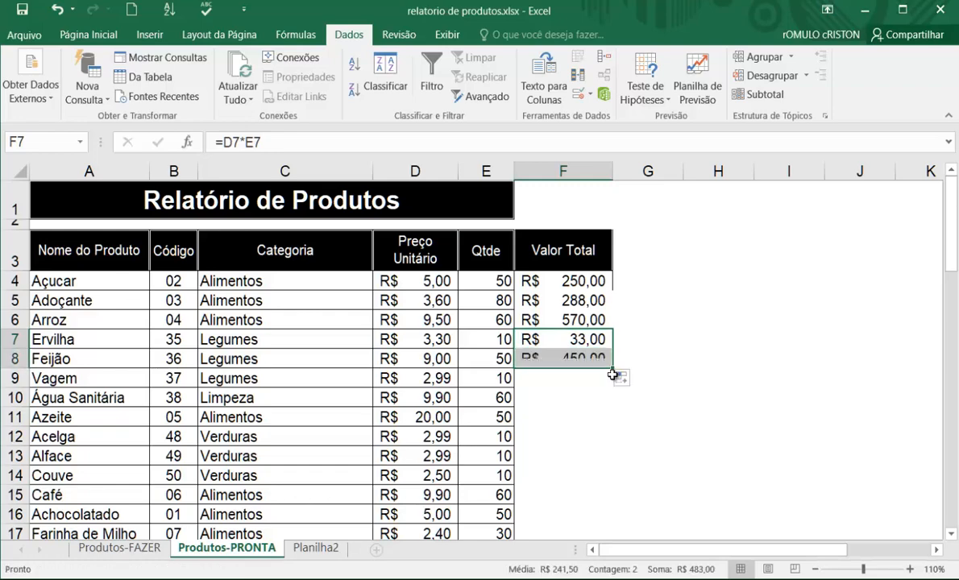
{"action": "left_click", "coordinate": [561, 360]}
- Examine the formula of cell F8 inside the cell, highlighting its references, and close the editing
{"action": "double_click", "coordinate": [561, 359]}
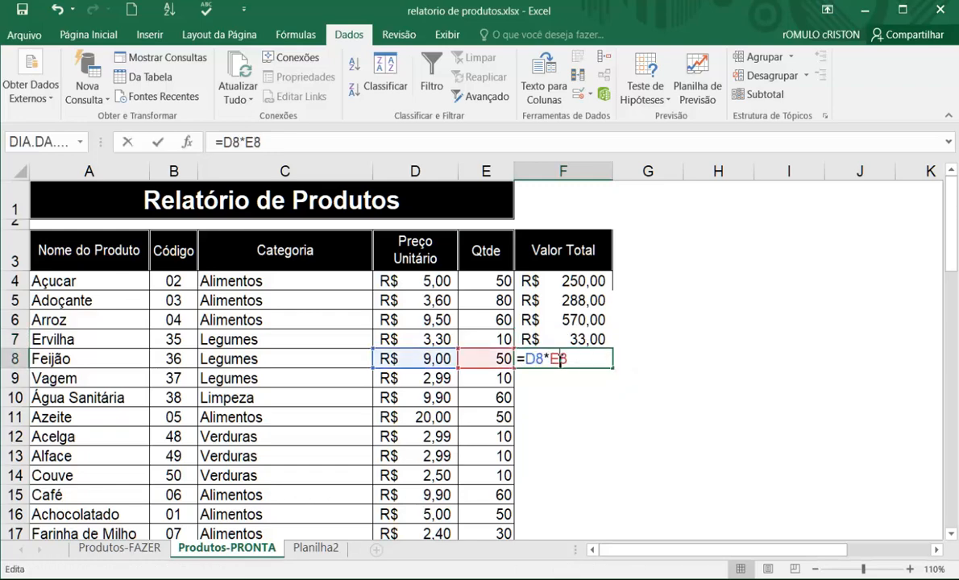
{"action": "left_click_drag", "start_coordinate": [529, 361], "coordinate": [593, 363]}
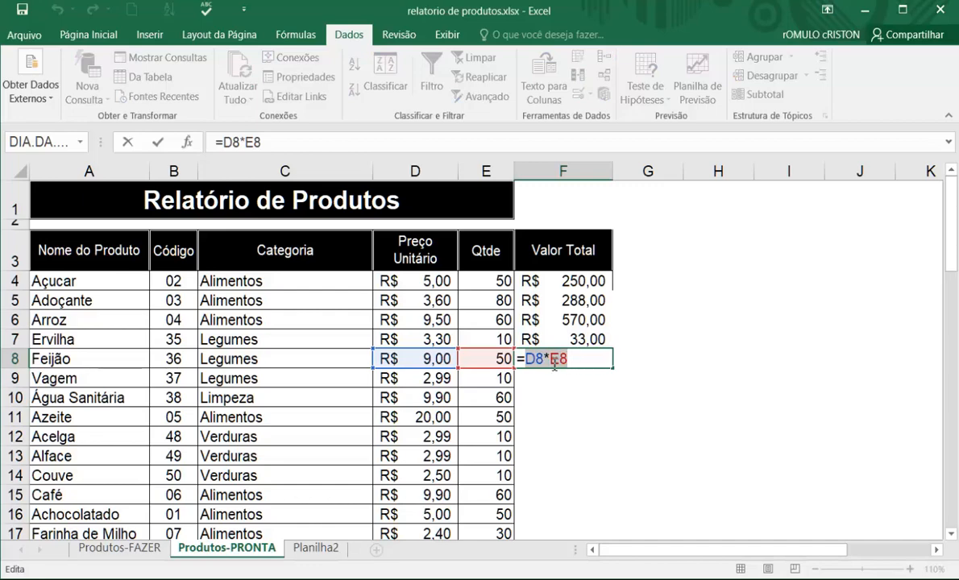
{"action": "left_click_drag", "start_coordinate": [551, 358], "coordinate": [585, 360]}
{"action": "left_click", "coordinate": [586, 359]}
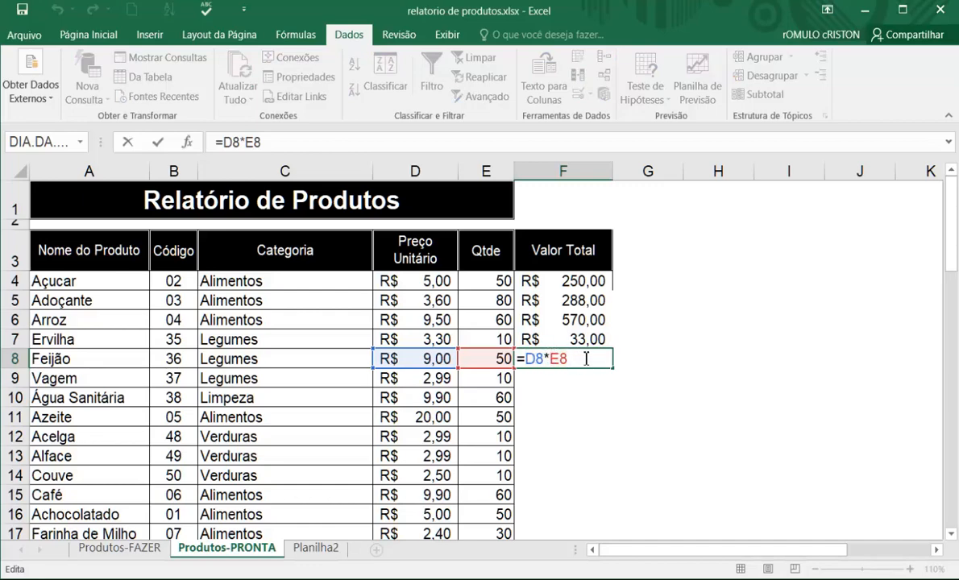
{"action": "key", "text": "Return"}
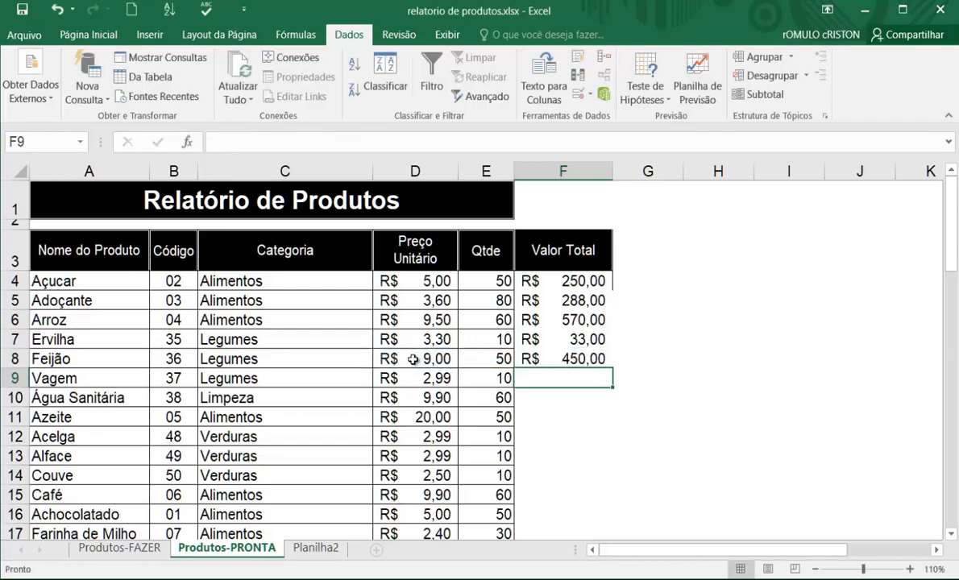
- Check the cell address of the Feijão unit price in D8 and locate the product name in A8
{"action": "left_click", "coordinate": [412, 361]}
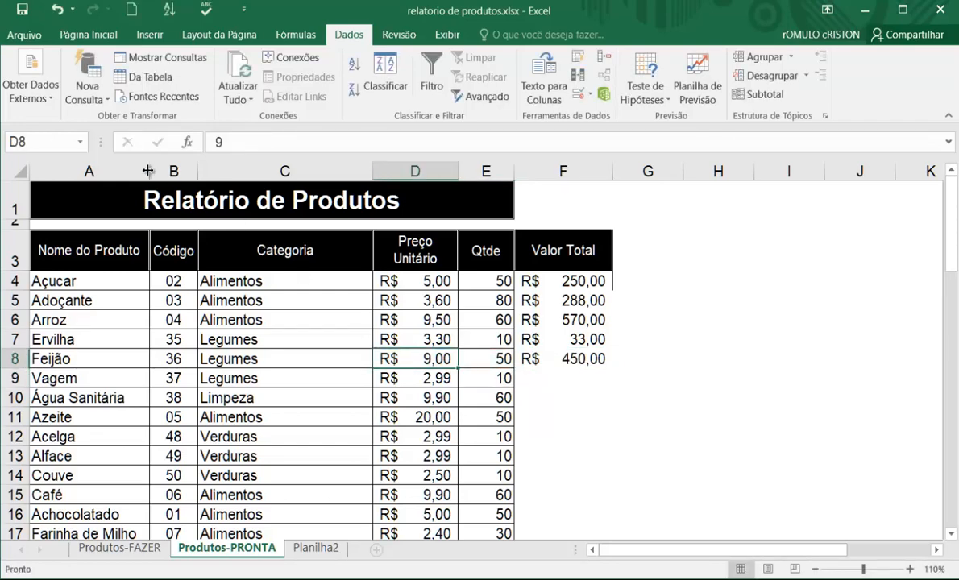
{"action": "left_click", "coordinate": [31, 142]}
{"action": "left_click", "coordinate": [409, 358]}
{"action": "left_click", "coordinate": [100, 362]}
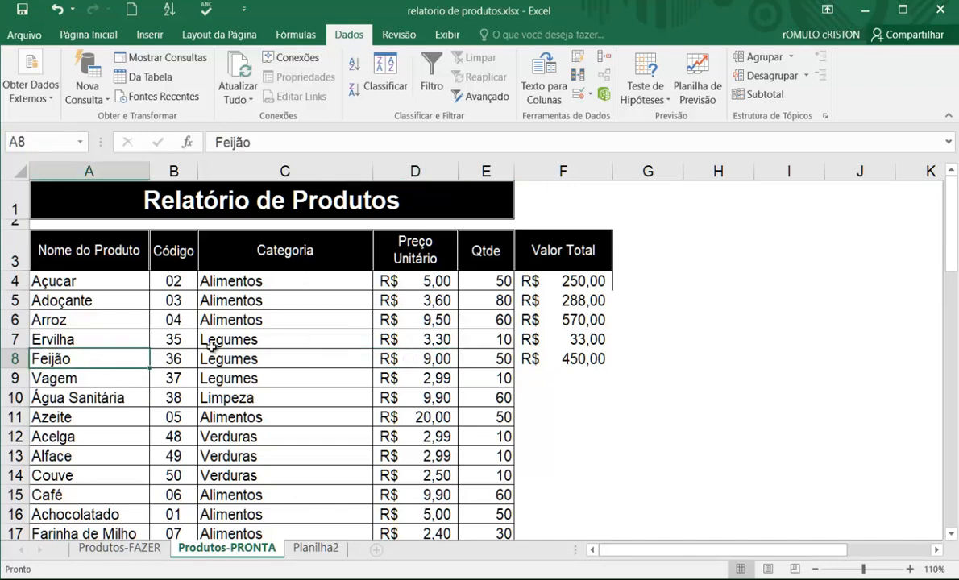
- Check the content and cell address of the Feijão quantity in cell E8, leaving it unedited
{"action": "left_click", "coordinate": [481, 360]}
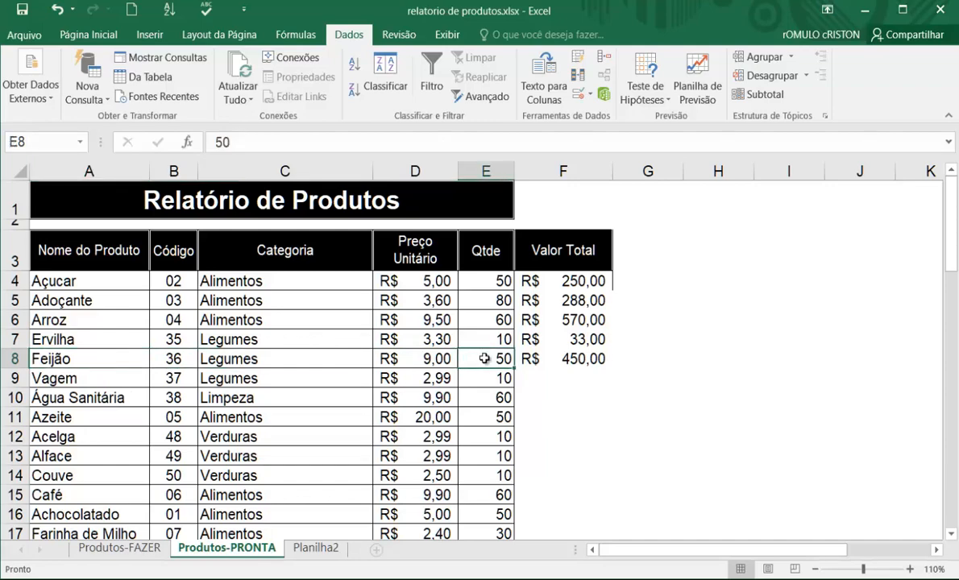
{"action": "double_click", "coordinate": [486, 360]}
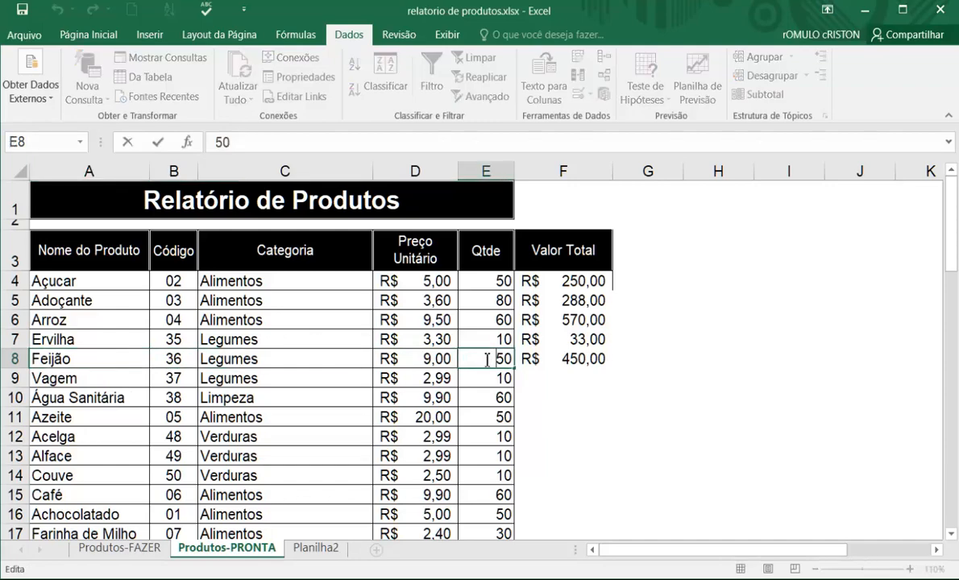
{"action": "key", "text": "Return"}
{"action": "left_click", "coordinate": [486, 360]}
{"action": "left_click", "coordinate": [37, 142]}
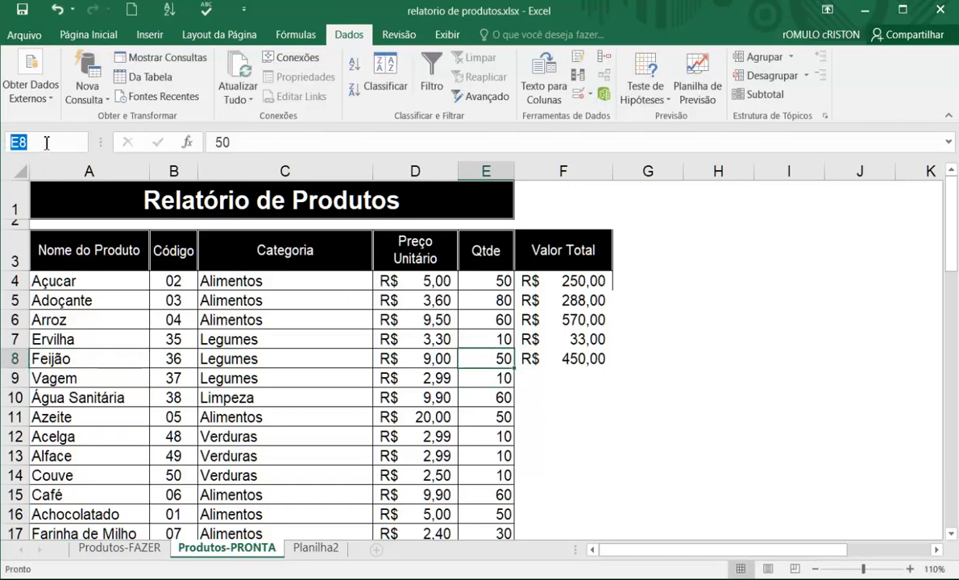
{"action": "key", "text": "Escape"}
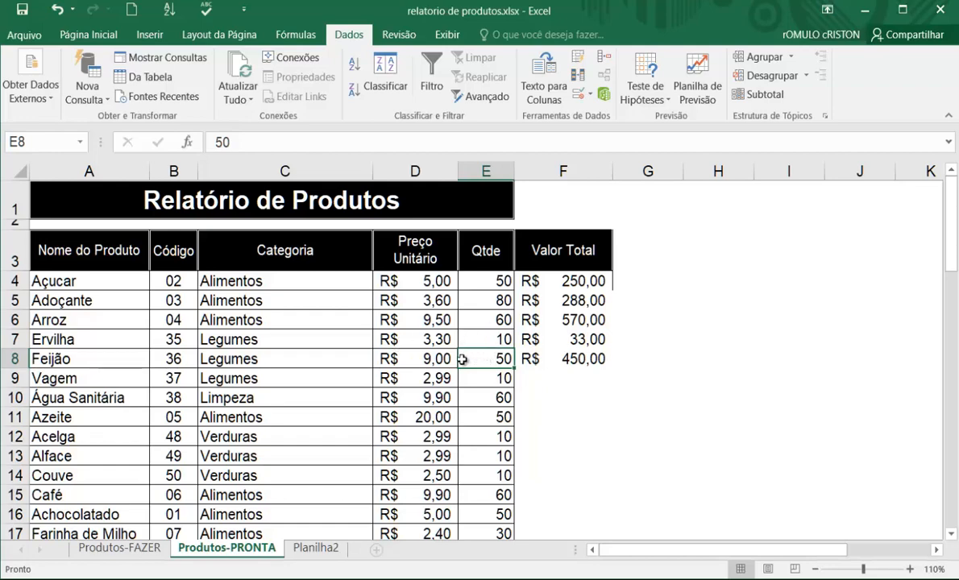
- Examine Feijão's unit price and quantity in D8:E8 and the formula in F8 that references them, leaving it unedited
{"action": "left_click", "coordinate": [424, 360]}
{"action": "left_click_drag", "start_coordinate": [424, 360], "coordinate": [497, 359]}
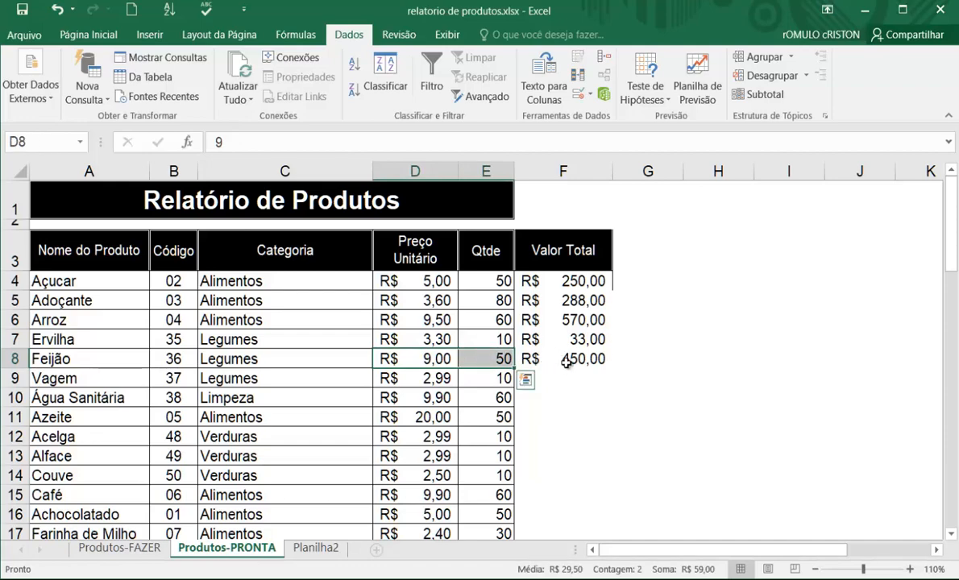
{"action": "left_click", "coordinate": [558, 362]}
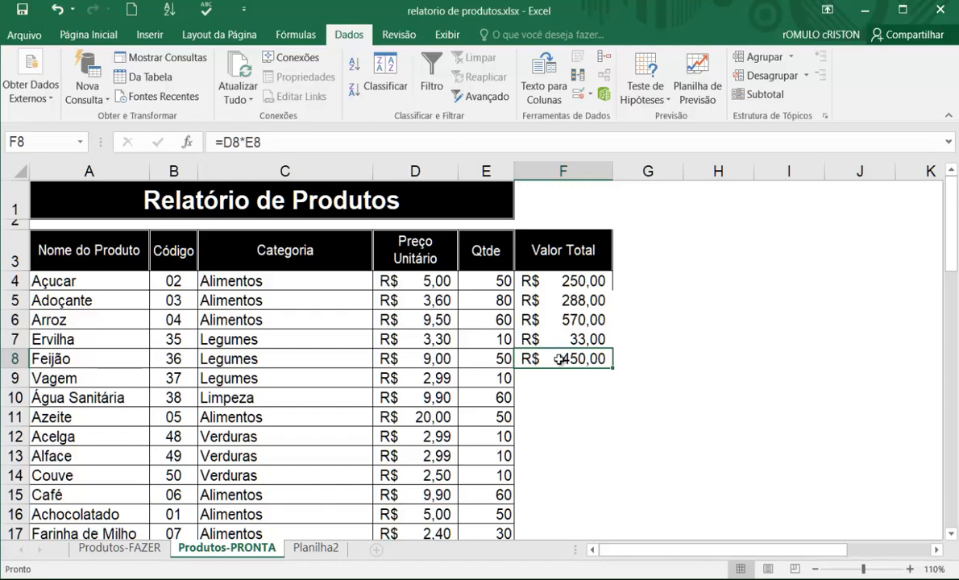
{"action": "double_click", "coordinate": [559, 359]}
{"action": "left_click_drag", "start_coordinate": [527, 362], "coordinate": [506, 360]}
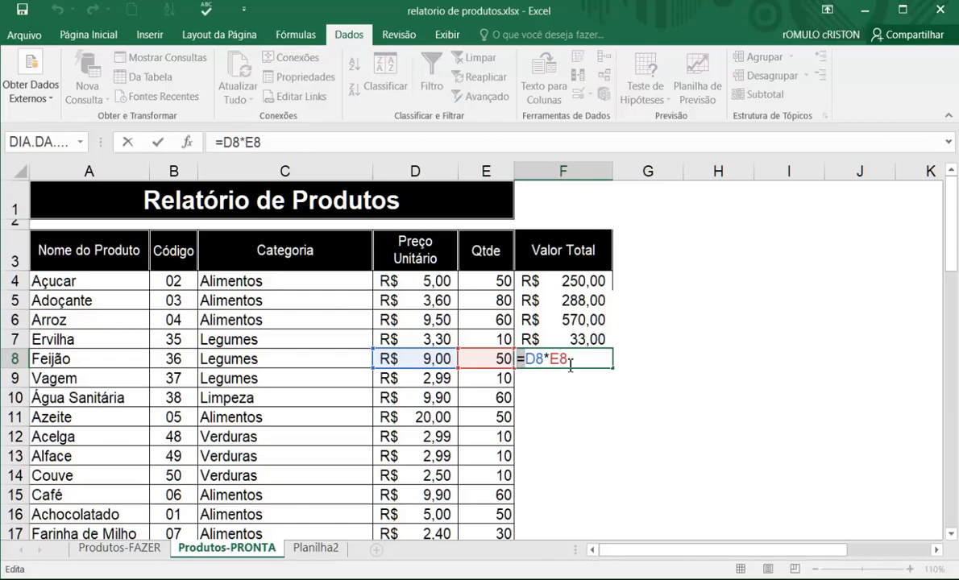
{"action": "key", "text": "Escape"}
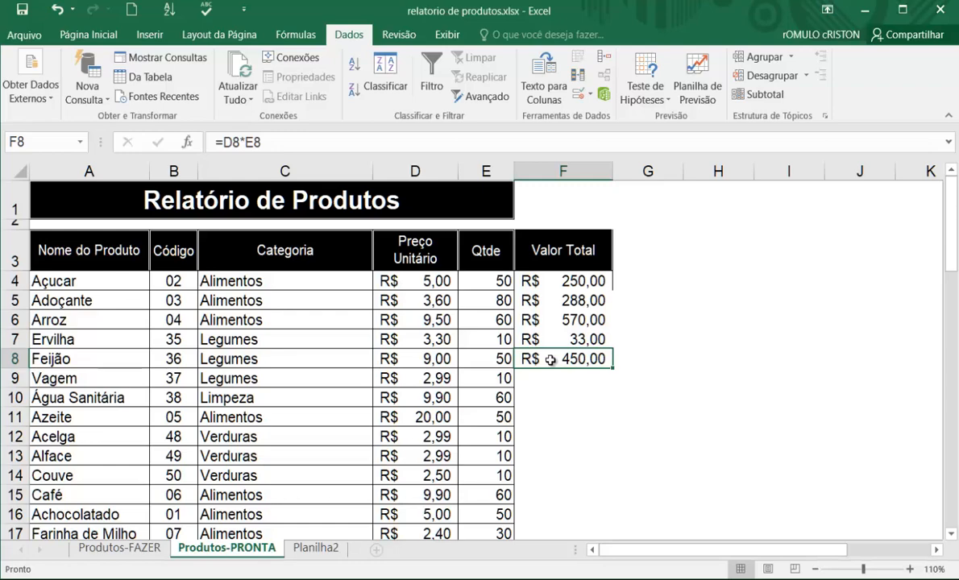
- Fill the Valor Total formula from F8 down to the last product, Pilhas, in row 53
{"action": "double_click", "coordinate": [613, 368]}
{"action": "scroll", "coordinate": [581, 391], "scroll_direction": "down", "scroll_amount": 8}
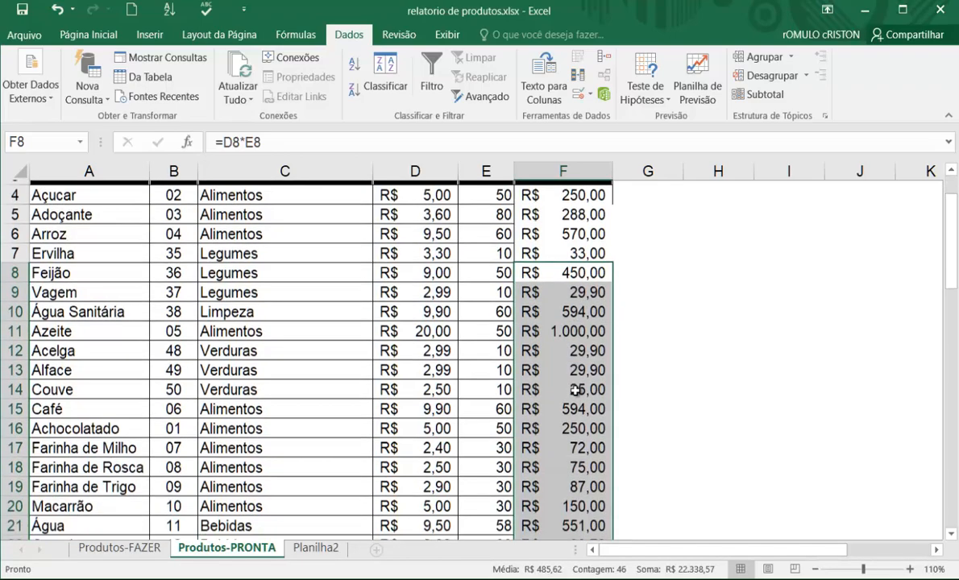
{"action": "scroll", "coordinate": [574, 390], "scroll_direction": "down", "scroll_amount": 5}
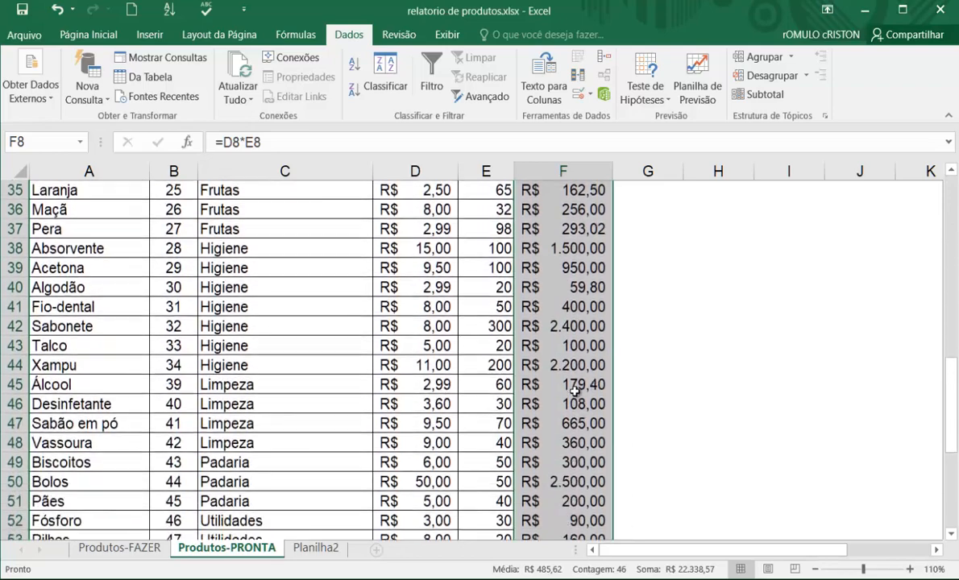
- Check the price and quantity pairs in the last product rows, the formula in F53 and the blank cells below the table
{"action": "left_click_drag", "start_coordinate": [415, 422], "coordinate": [492, 416]}
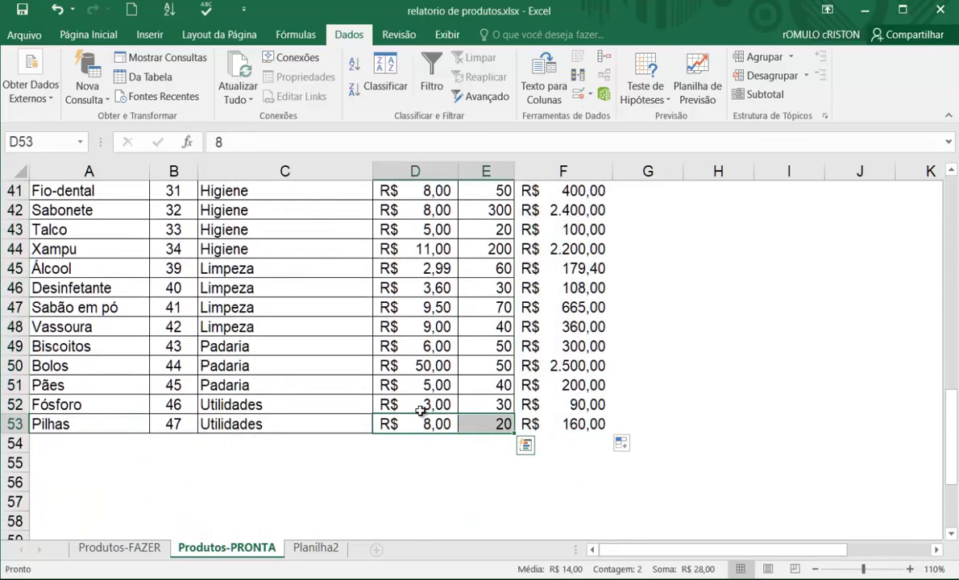
{"action": "left_click_drag", "start_coordinate": [428, 406], "coordinate": [489, 394]}
{"action": "left_click_drag", "start_coordinate": [407, 365], "coordinate": [488, 359]}
{"action": "left_click_drag", "start_coordinate": [434, 347], "coordinate": [491, 346]}
{"action": "left_click", "coordinate": [558, 441]}
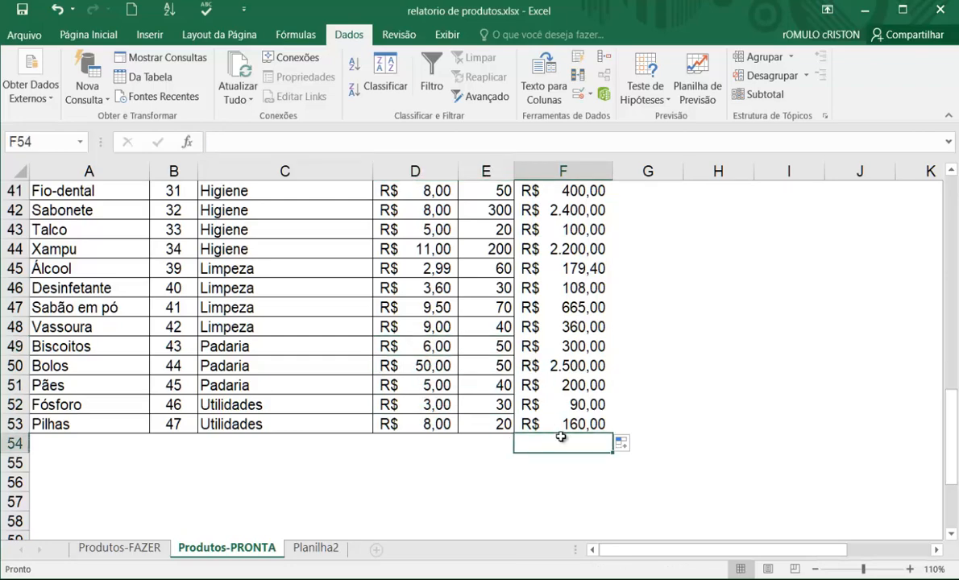
{"action": "left_click", "coordinate": [447, 439]}
{"action": "left_click_drag", "start_coordinate": [448, 440], "coordinate": [420, 448]}
{"action": "left_click", "coordinate": [556, 423]}
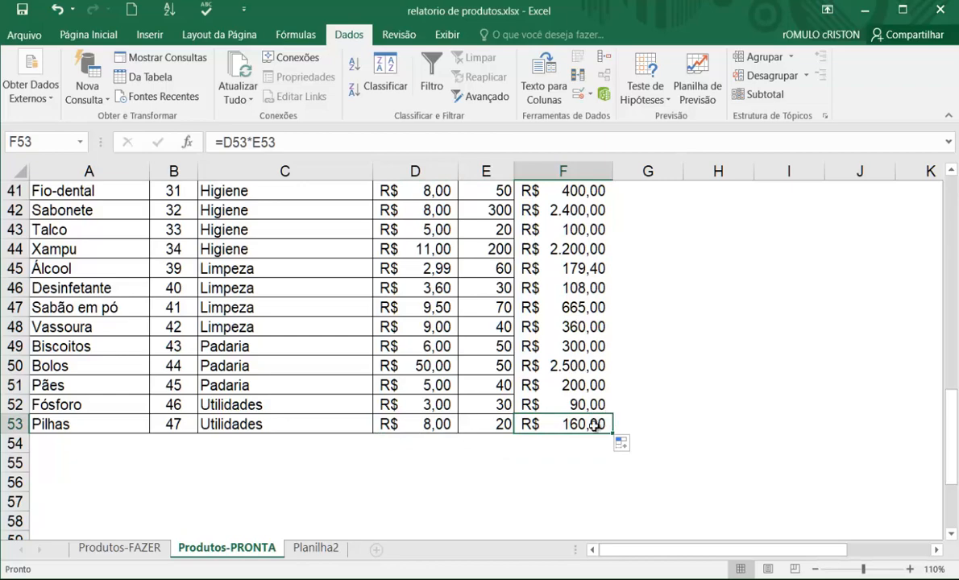
{"action": "left_click", "coordinate": [548, 444]}
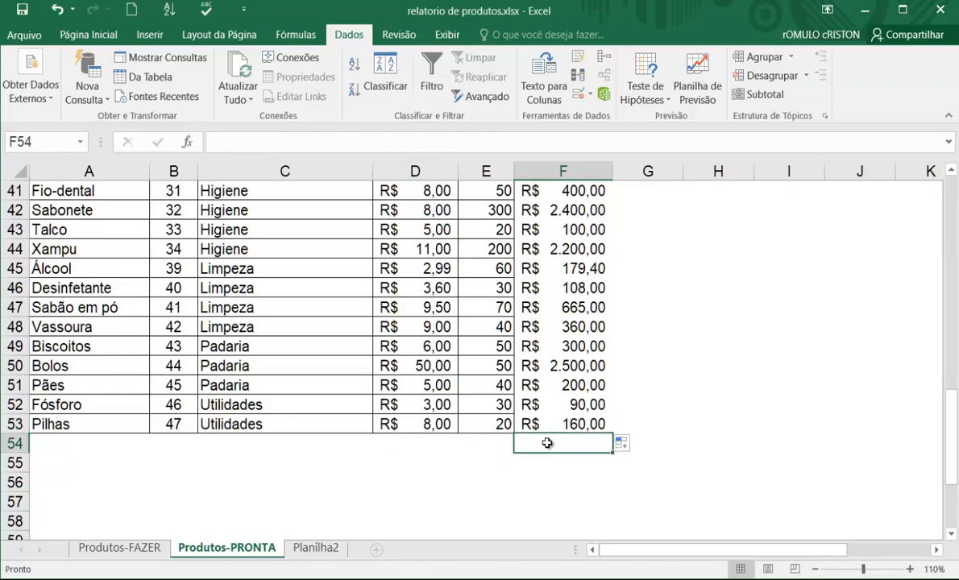
{"action": "scroll", "coordinate": [542, 364], "scroll_direction": "up", "scroll_amount": 13}
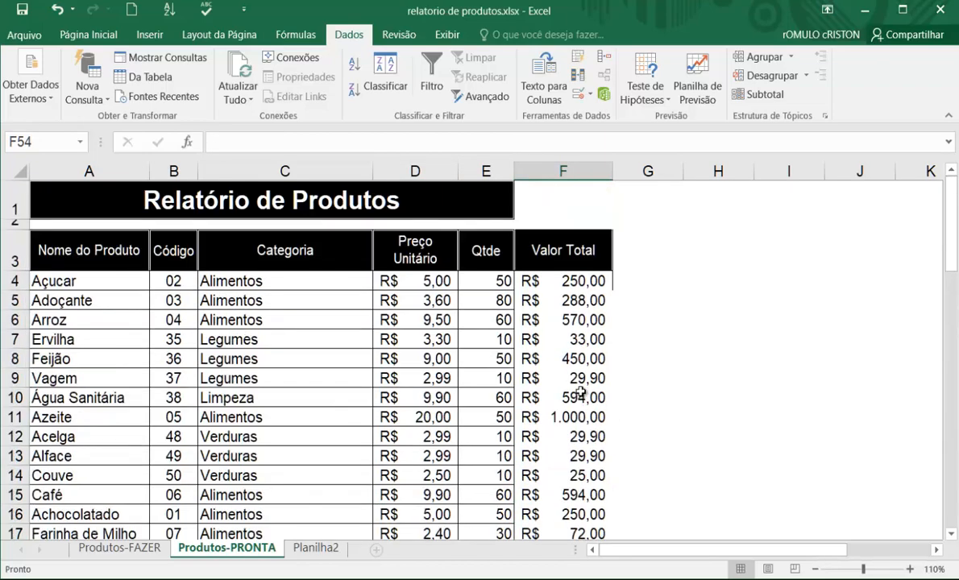
- Enter the starting numbers 1 and 2 in cells H4 and H5
{"action": "left_click", "coordinate": [703, 285]}
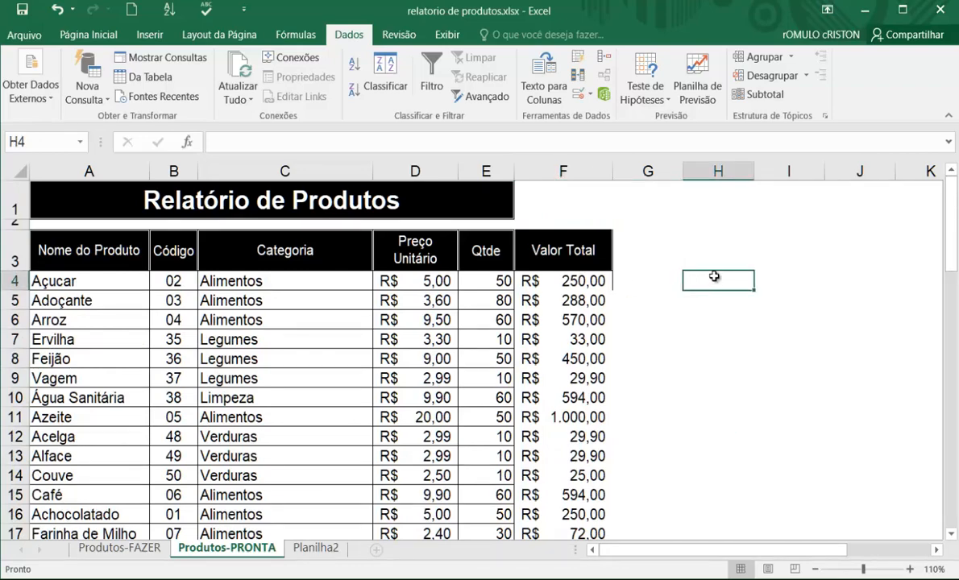
{"action": "type", "text": "1"}
{"action": "key", "text": "Return"}
{"action": "type", "text": "2"}
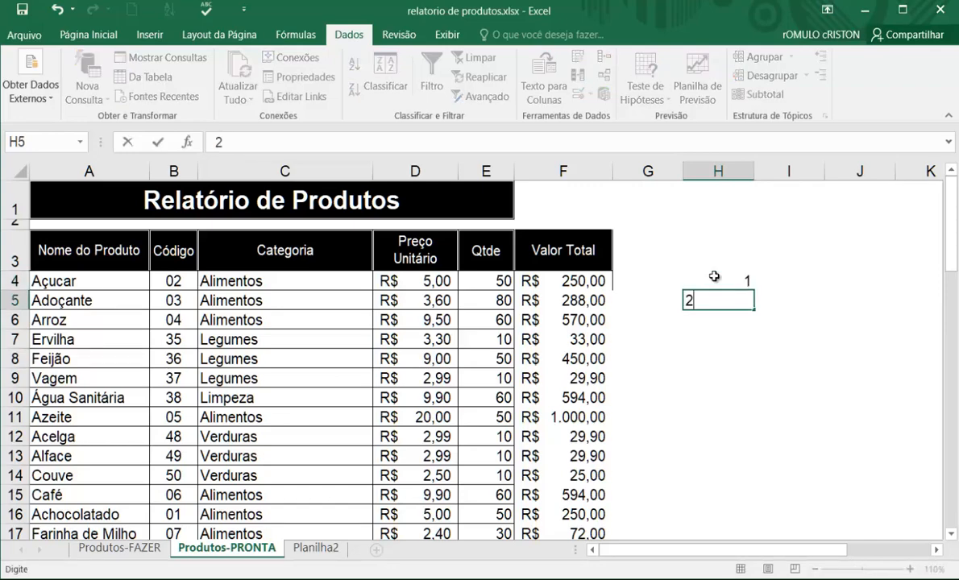
{"action": "key", "text": "Return"}
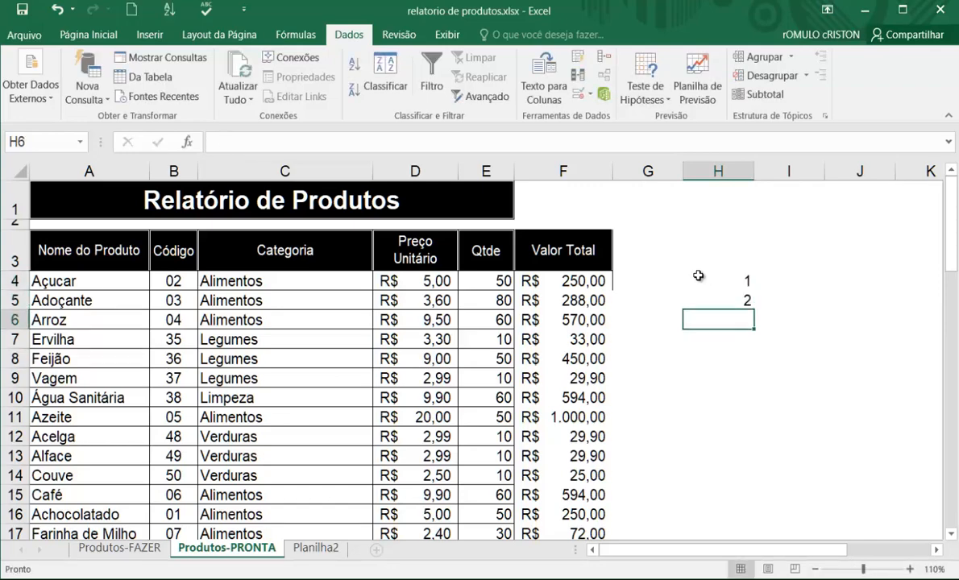
- Extend the number series in H4:H5 down to H11 so it runs from 1 to 8
{"action": "left_click_drag", "start_coordinate": [706, 279], "coordinate": [723, 304]}
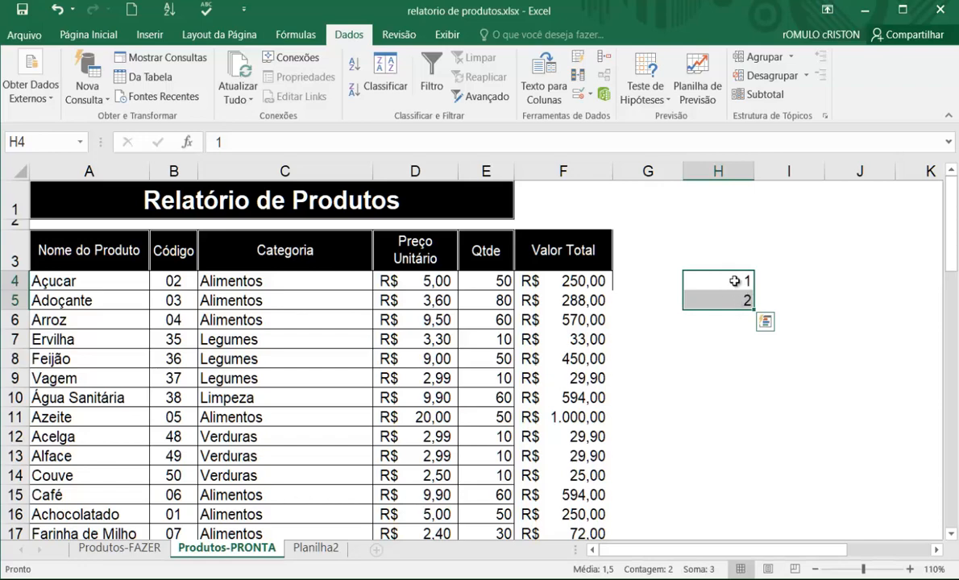
{"action": "left_click_drag", "start_coordinate": [754, 309], "coordinate": [754, 309]}
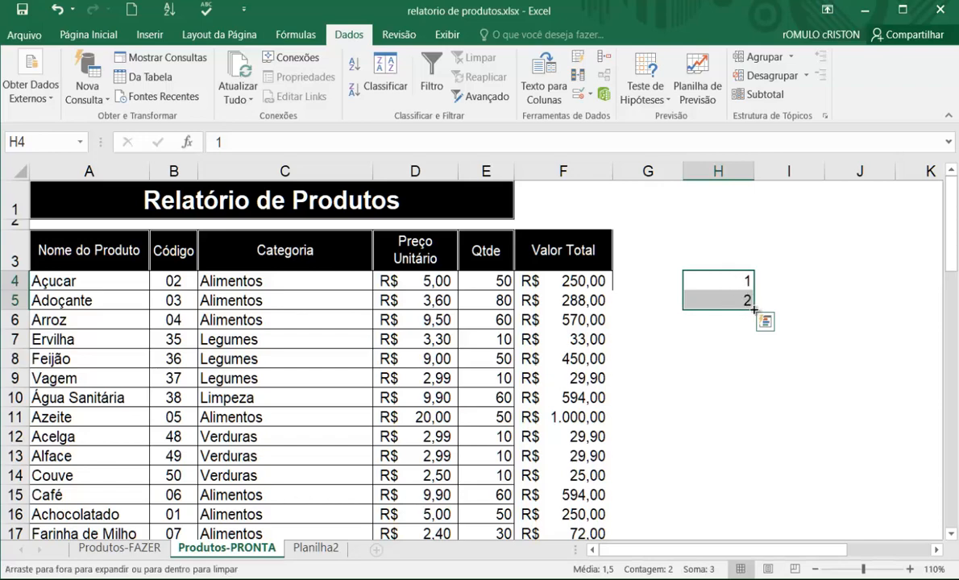
{"action": "left_click_drag", "start_coordinate": [754, 311], "coordinate": [745, 422]}
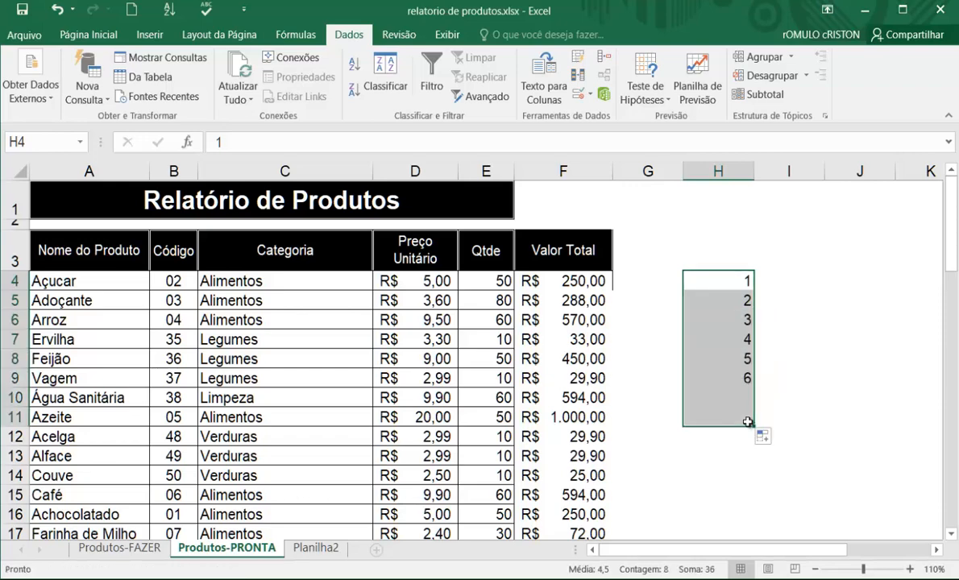
{"action": "left_click", "coordinate": [718, 419]}
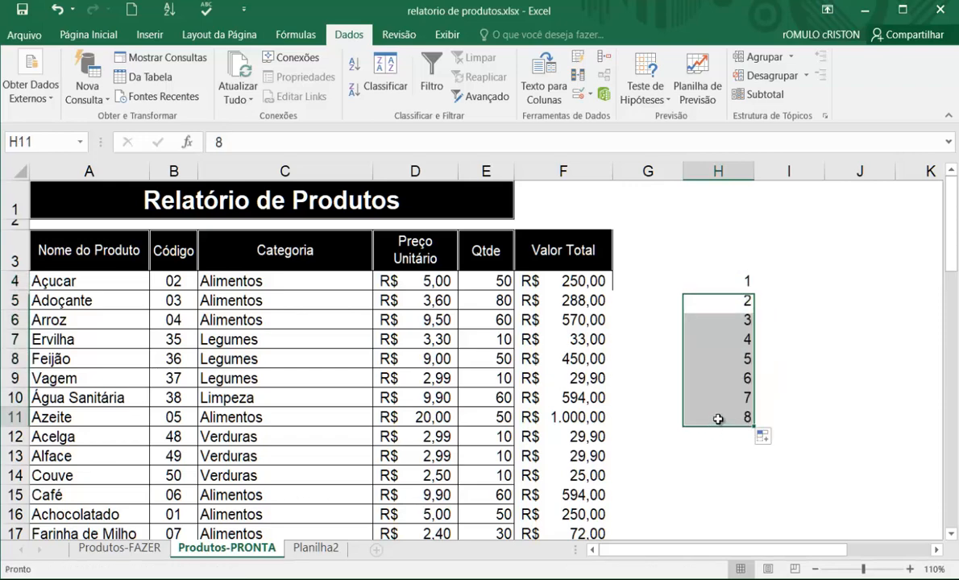
- Change cell H4 to 0 and clear the series values in H6:H11
{"action": "left_click", "coordinate": [713, 281]}
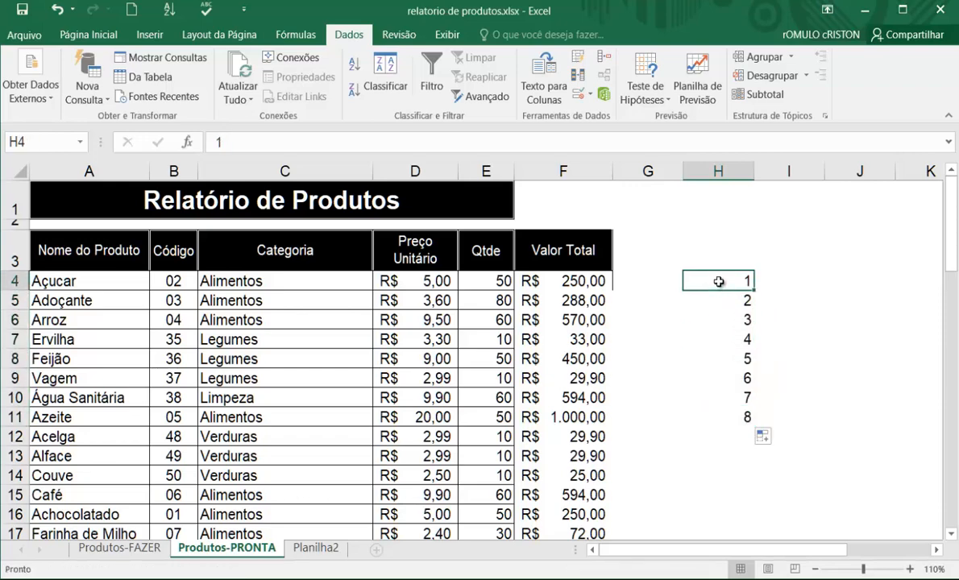
{"action": "type", "text": "0"}
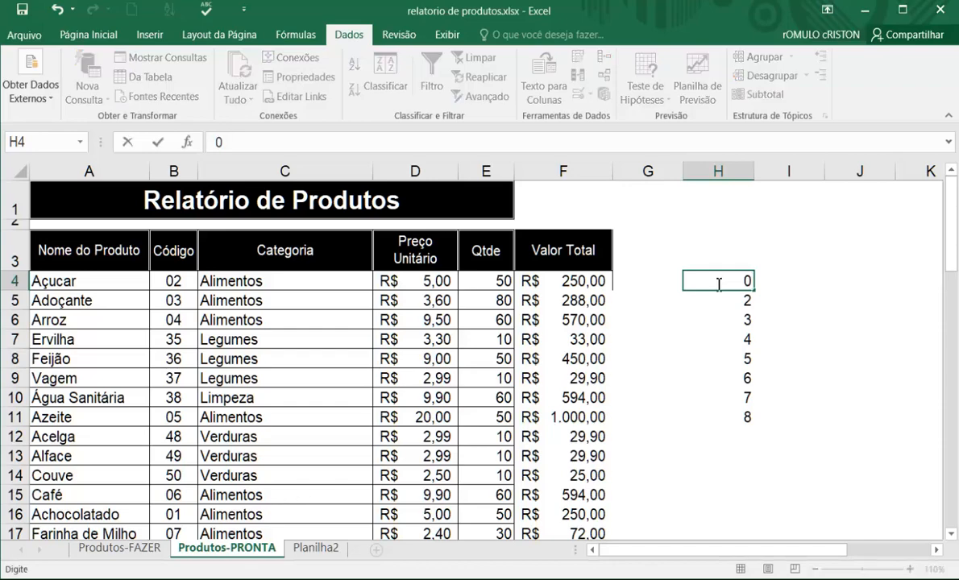
{"action": "key", "text": "Return"}
{"action": "left_click_drag", "start_coordinate": [734, 319], "coordinate": [729, 413]}
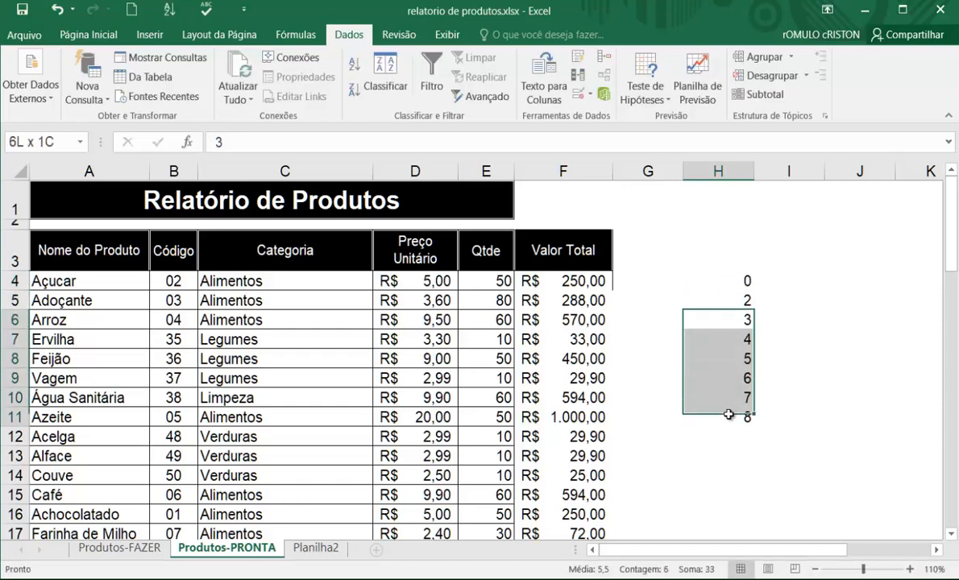
{"action": "key", "text": "Delete"}
- Extend the 0 and 2 in H4:H5 as an even-number series down to H14 and check its values
{"action": "left_click", "coordinate": [722, 287]}
{"action": "left_click_drag", "start_coordinate": [723, 288], "coordinate": [720, 301]}
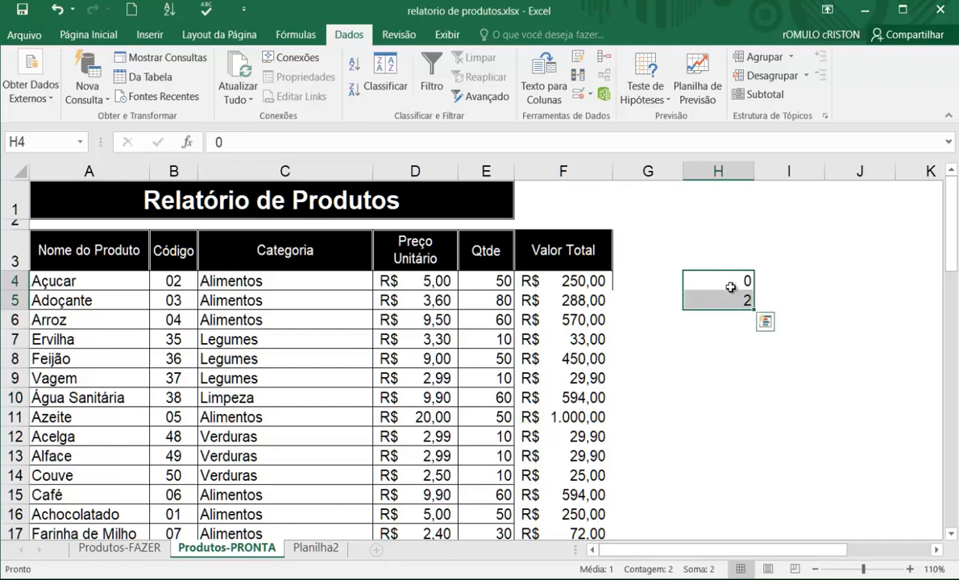
{"action": "left_click_drag", "start_coordinate": [753, 310], "coordinate": [737, 470]}
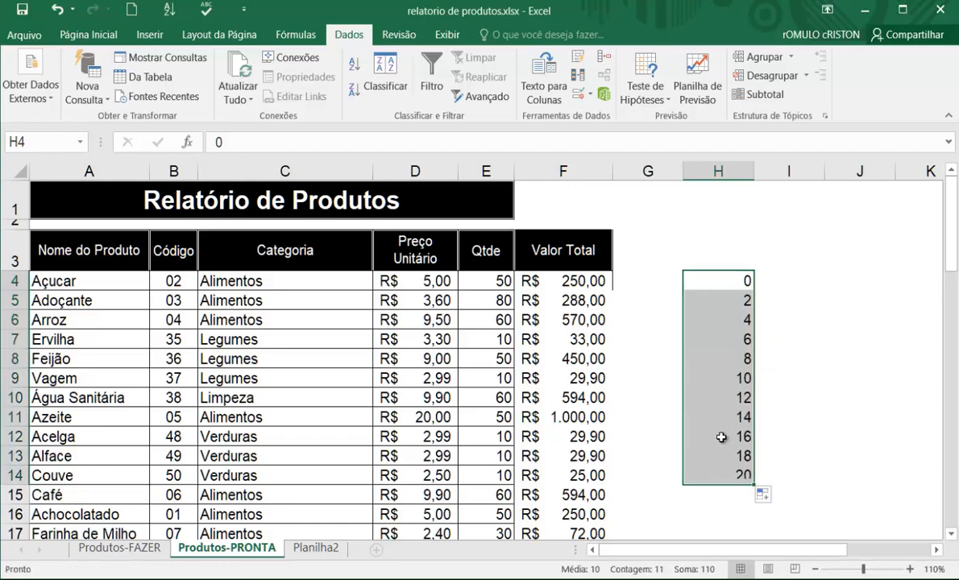
{"action": "left_click", "coordinate": [732, 302]}
{"action": "left_click", "coordinate": [732, 320]}
{"action": "left_click", "coordinate": [730, 339]}
{"action": "left_click", "coordinate": [728, 359]}
{"action": "left_click", "coordinate": [726, 378]}
{"action": "left_click", "coordinate": [725, 398]}
- Enter 1 and 3 in I4 and I5 and extend them as an odd-number series down to I14
{"action": "left_click", "coordinate": [777, 283]}
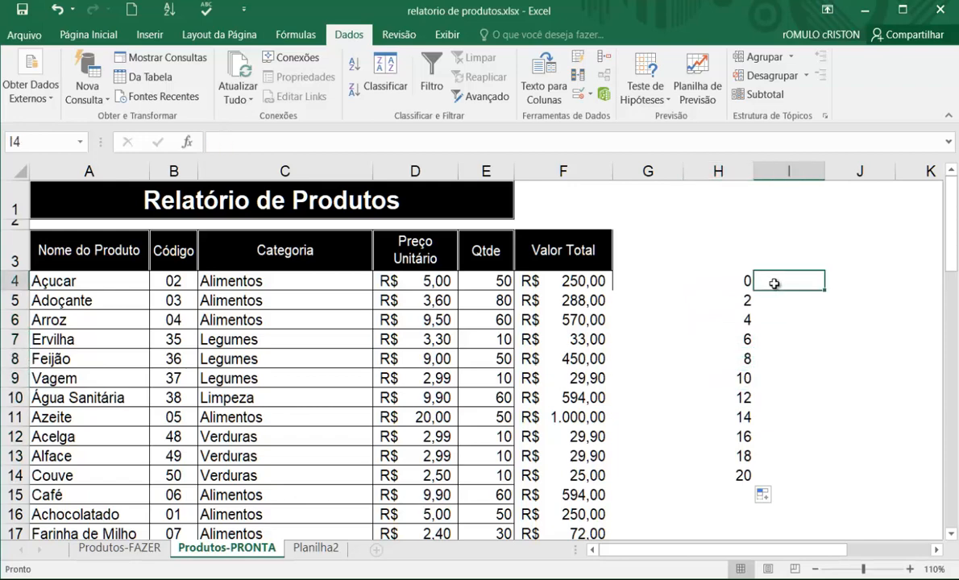
{"action": "type", "text": "1"}
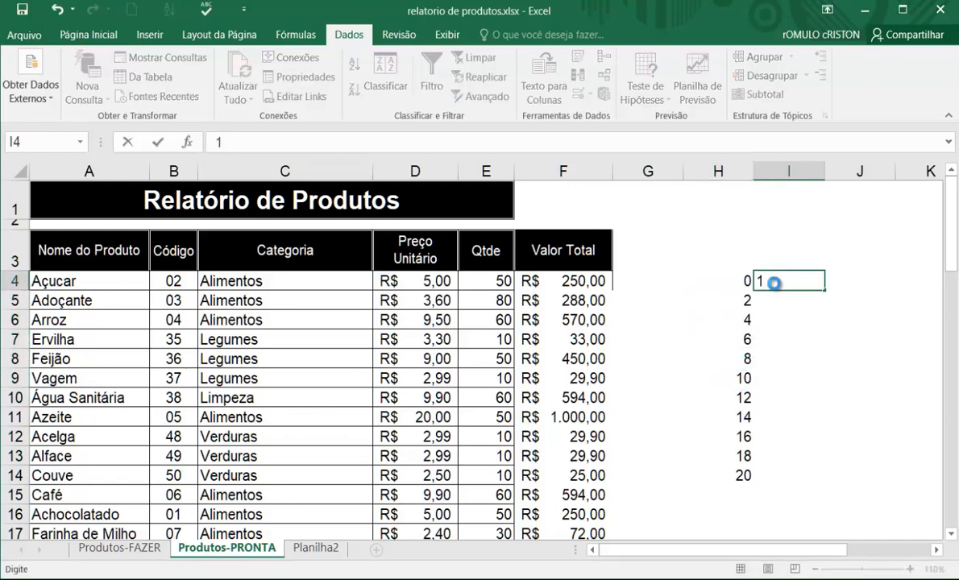
{"action": "key", "text": "Return"}
{"action": "type", "text": "3"}
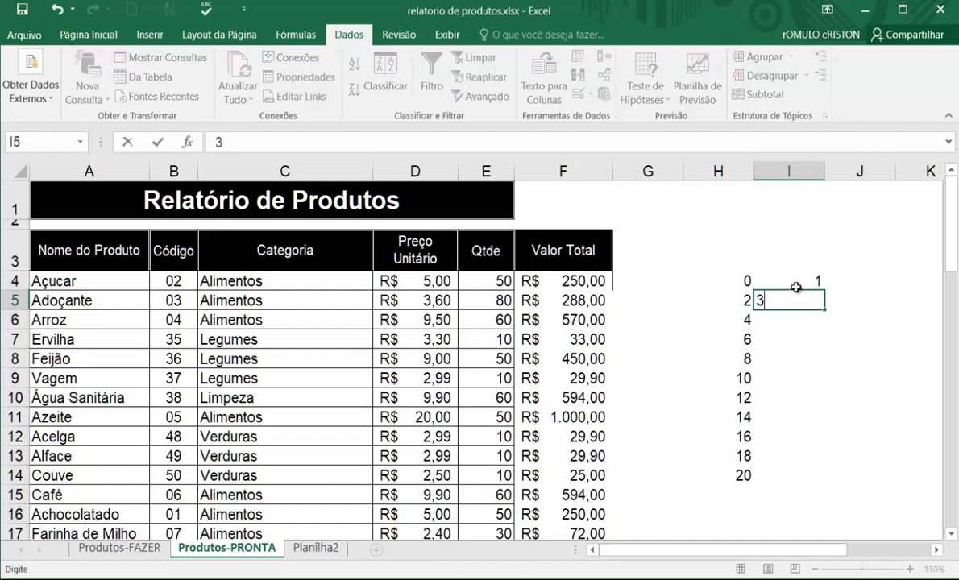
{"action": "key", "text": "Return"}
{"action": "left_click_drag", "start_coordinate": [800, 287], "coordinate": [798, 477]}
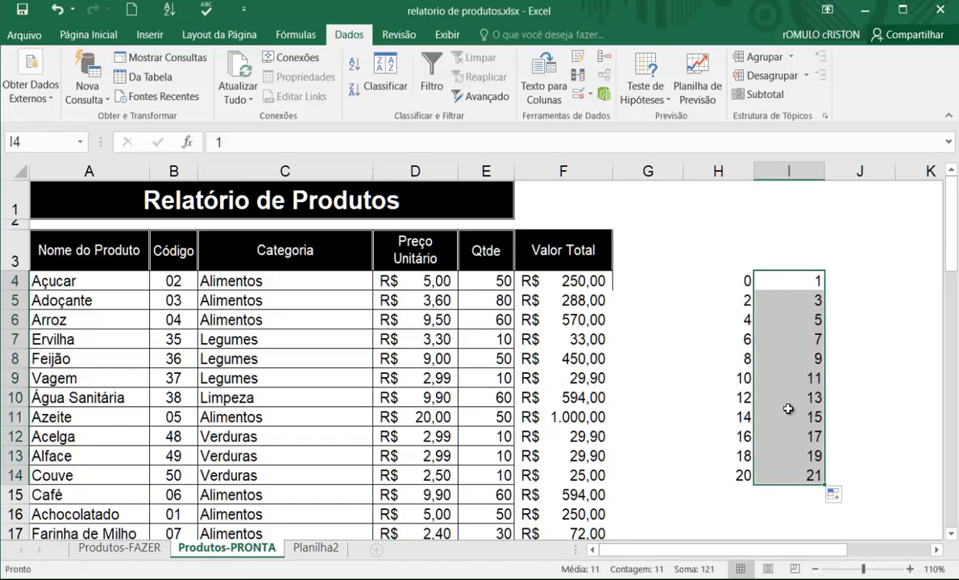
{"action": "left_click", "coordinate": [786, 474]}
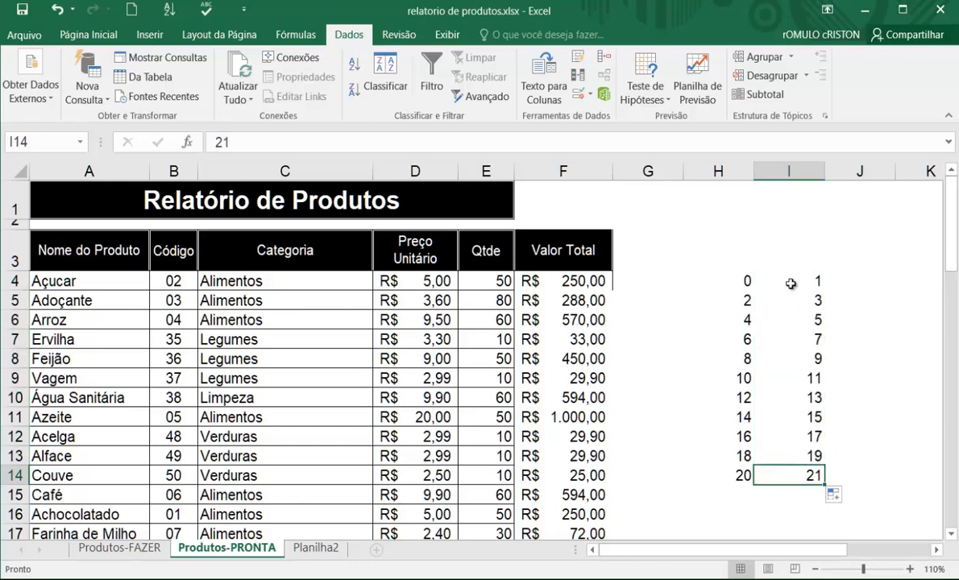
- Clear both sample number series from H4:I14
{"action": "left_click_drag", "start_coordinate": [739, 278], "coordinate": [784, 476]}
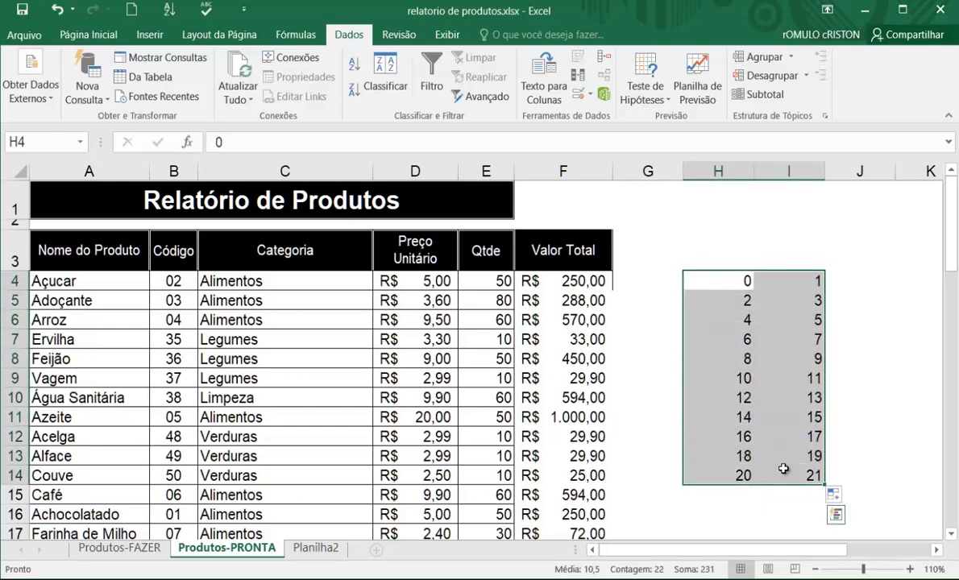
{"action": "key", "text": "Delete"}
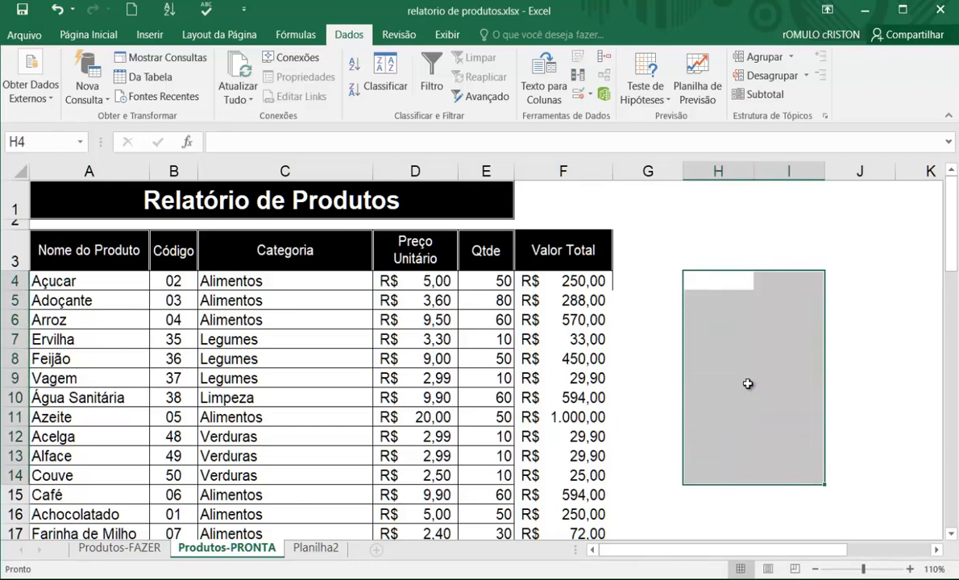
- Clear the Valor Total column from F5 down to the last product, keeping only the formula in F4
{"action": "left_click", "coordinate": [556, 280]}
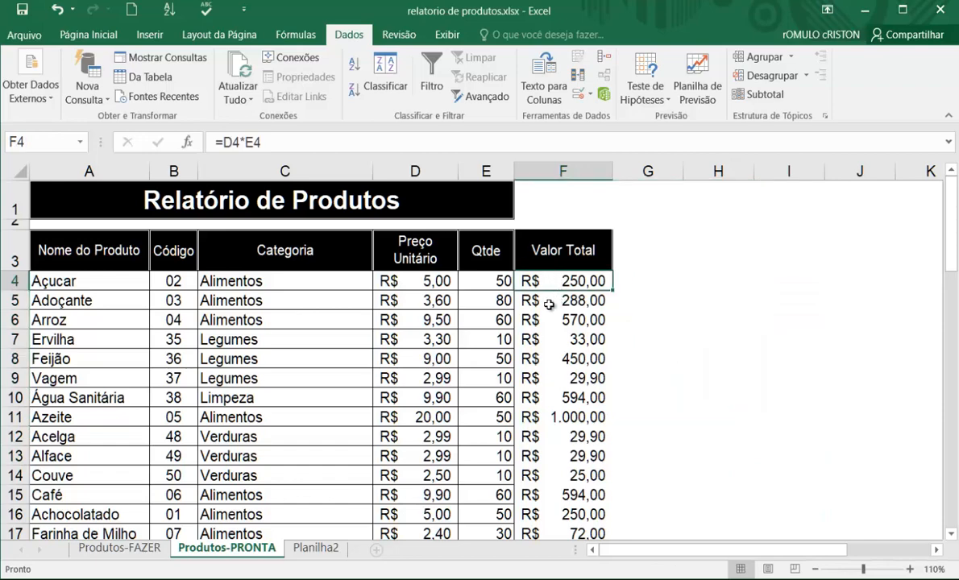
{"action": "left_click", "coordinate": [545, 300]}
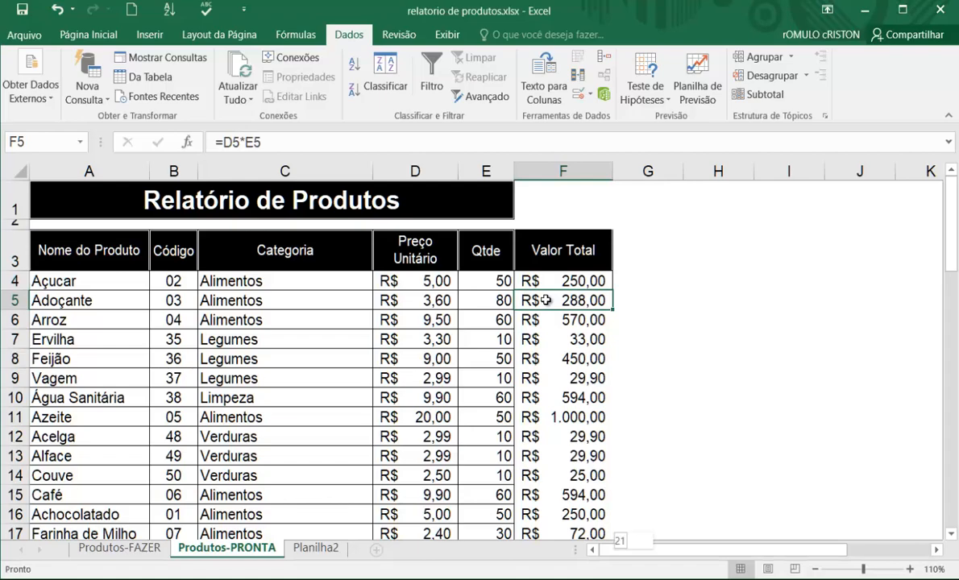
{"action": "key", "text": "ctrl+shift+Down"}
{"action": "key", "text": "Delete"}
{"action": "scroll", "coordinate": [546, 300], "scroll_direction": "up", "scroll_amount": 12}
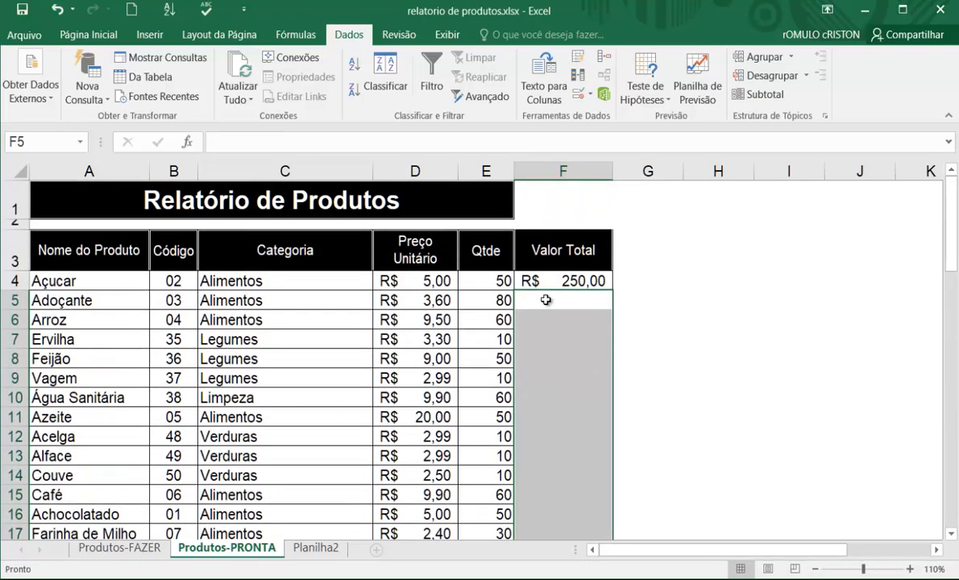
{"action": "left_click", "coordinate": [548, 300]}
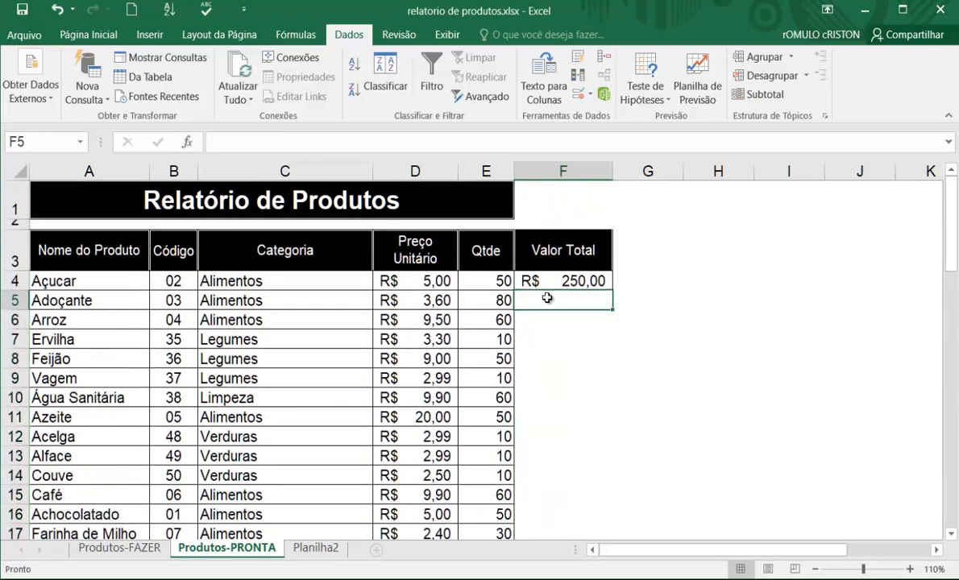
- Check Açucar's unit price in D4 and quantity in E4
{"action": "left_click", "coordinate": [494, 281]}
{"action": "left_click", "coordinate": [444, 282]}
{"action": "left_click", "coordinate": [467, 282]}
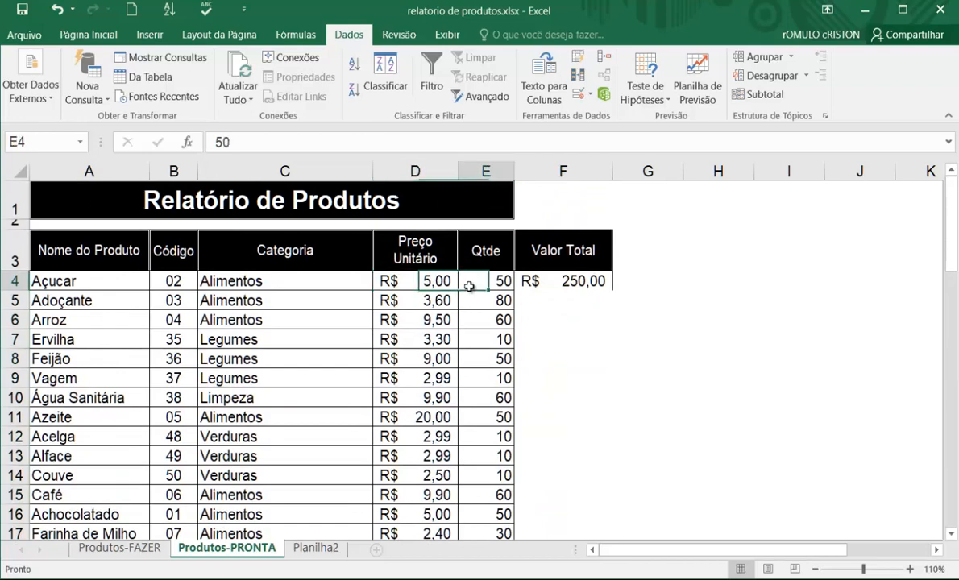
- Check the formula =D4*E4 in F4 and fill it down the Valor Total column to the last product in row 53
{"action": "double_click", "coordinate": [547, 281]}
{"action": "left_click_drag", "start_coordinate": [571, 281], "coordinate": [509, 282]}
{"action": "key", "text": "Return"}
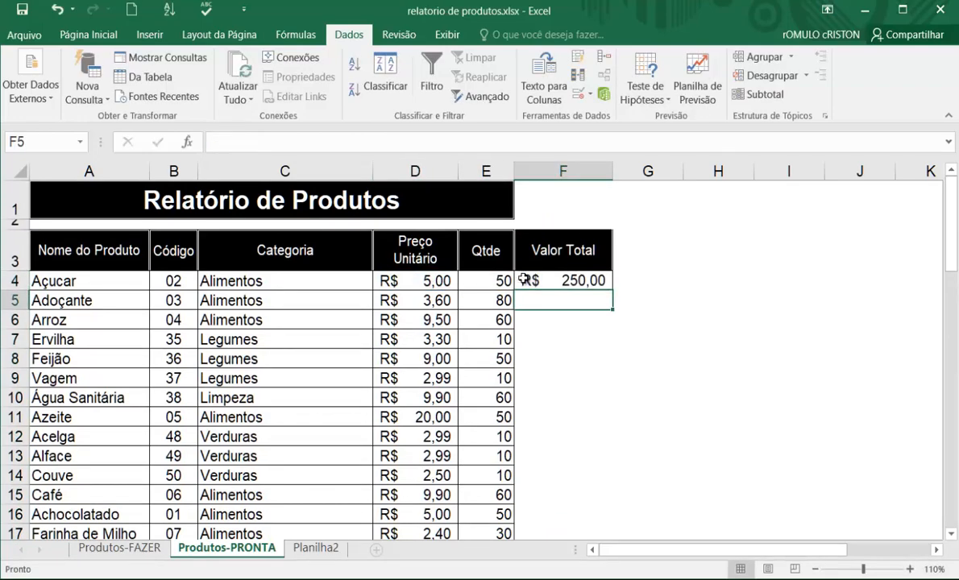
{"action": "left_click", "coordinate": [552, 280]}
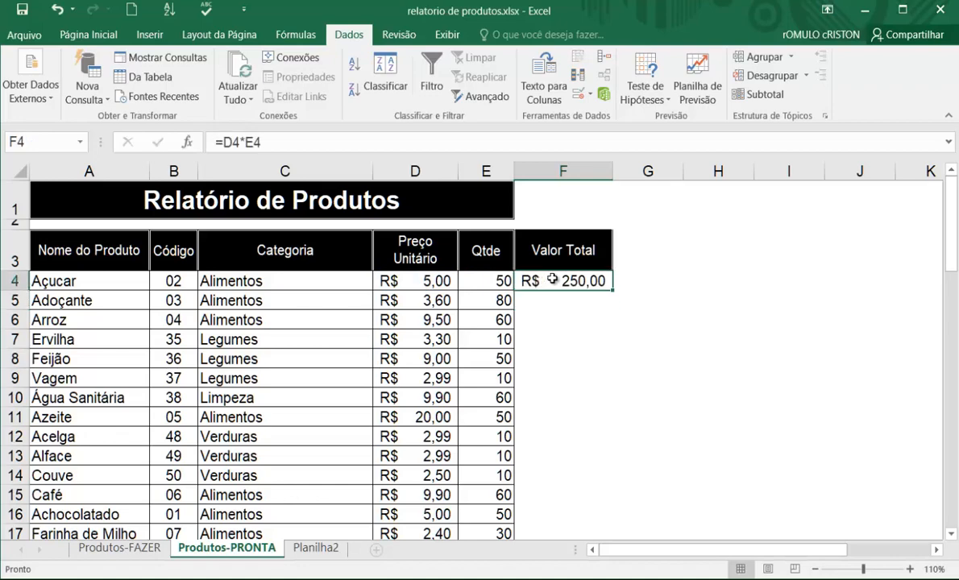
{"action": "double_click", "coordinate": [612, 292]}
{"action": "scroll", "coordinate": [568, 344], "scroll_direction": "down", "scroll_amount": 3}
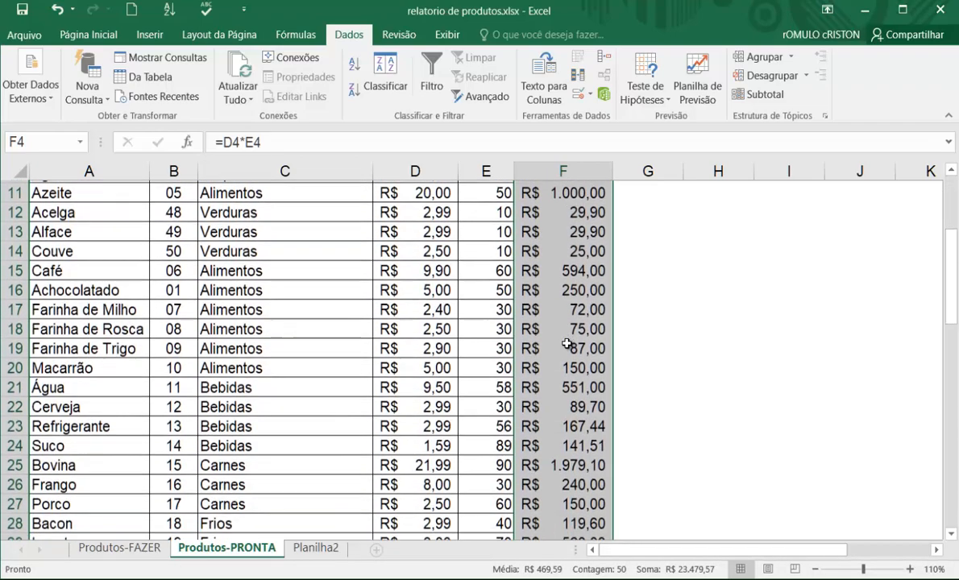
{"action": "scroll", "coordinate": [567, 344], "scroll_direction": "down", "scroll_amount": 12}
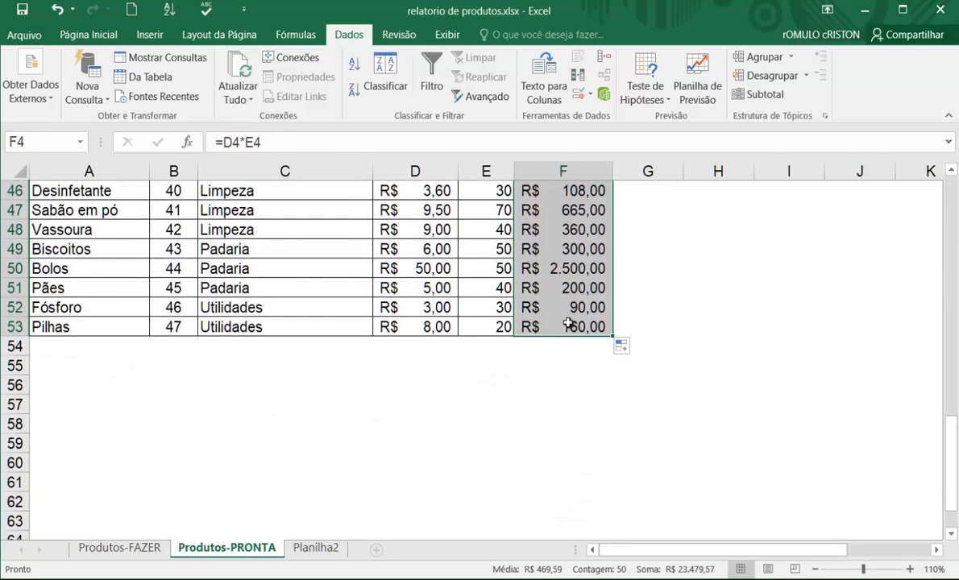
{"action": "scroll", "coordinate": [571, 325], "scroll_direction": "up", "scroll_amount": 15}
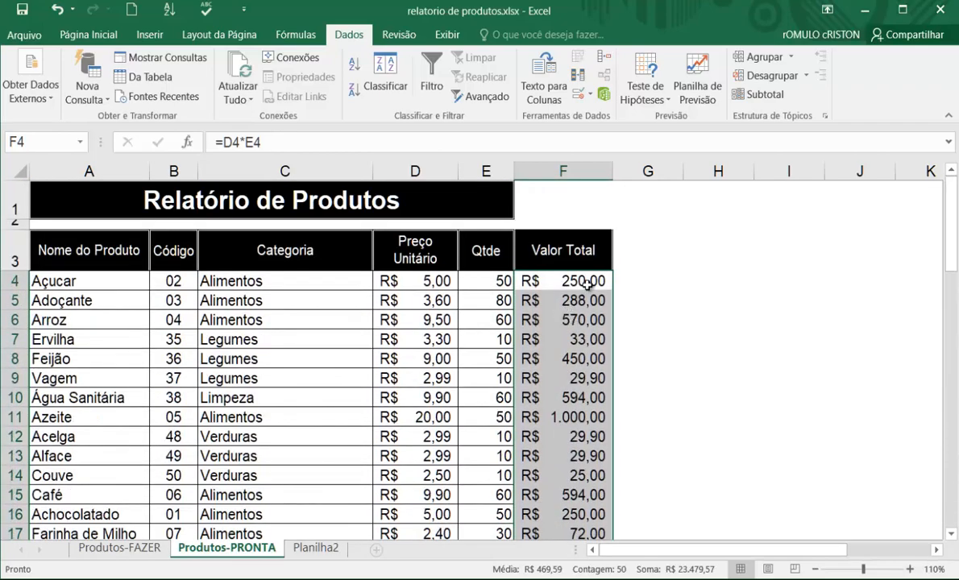
- Compare the copied Valor Total formulas in F4 to F6 with the unit price and quantity of their own rows
{"action": "left_click", "coordinate": [490, 281]}
{"action": "left_click", "coordinate": [556, 282]}
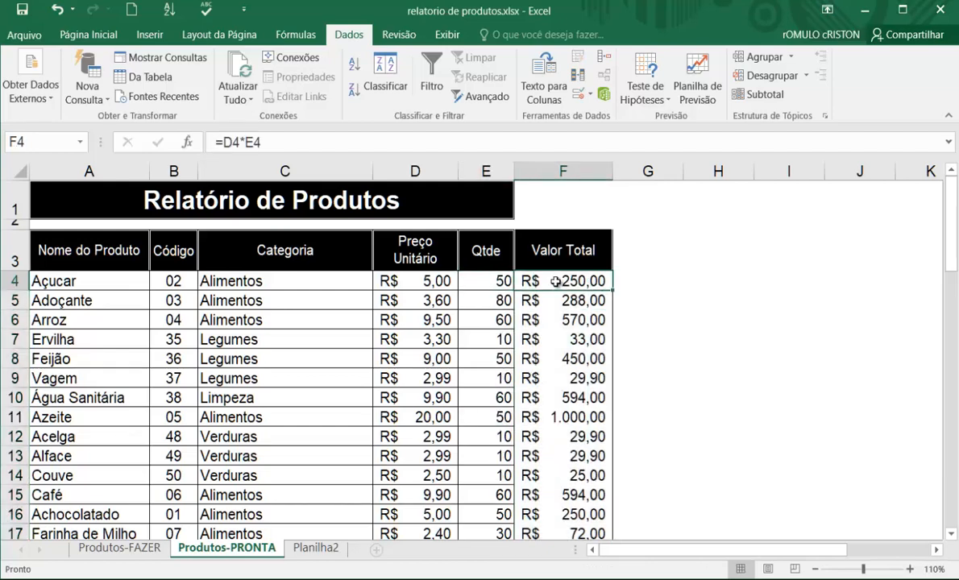
{"action": "left_click_drag", "start_coordinate": [436, 277], "coordinate": [498, 301]}
{"action": "left_click", "coordinate": [539, 279]}
{"action": "left_click", "coordinate": [568, 299]}
{"action": "left_click_drag", "start_coordinate": [416, 320], "coordinate": [507, 320]}
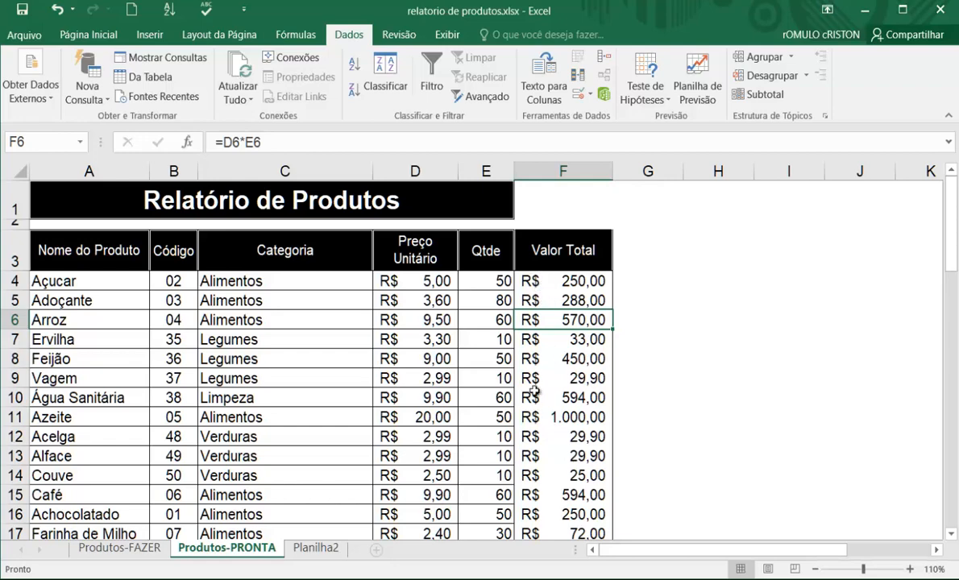
- Select all Valor Total values from F4 to F53 and read their average, count and sum in the status bar
{"action": "left_click", "coordinate": [549, 280]}
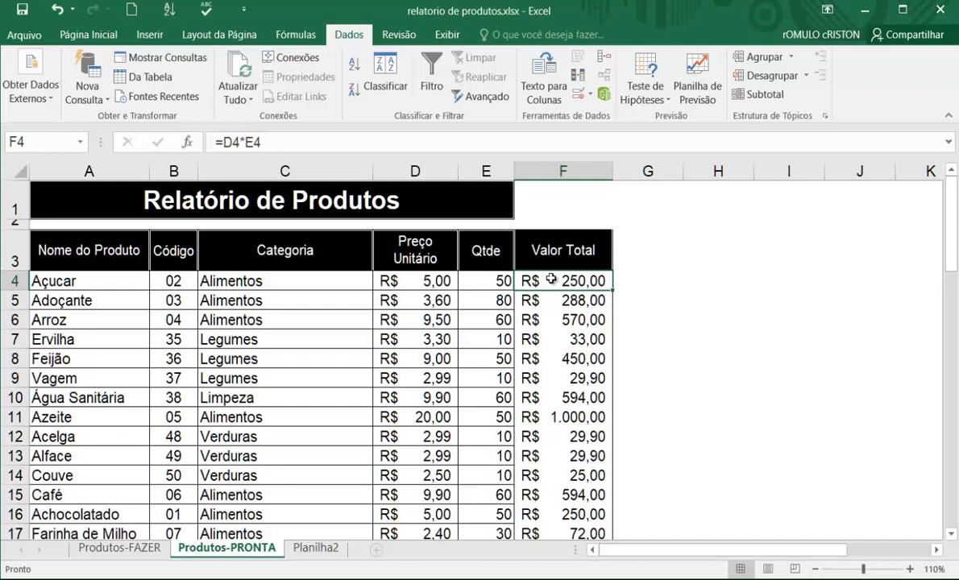
{"action": "key", "text": "ctrl+shift+Down"}
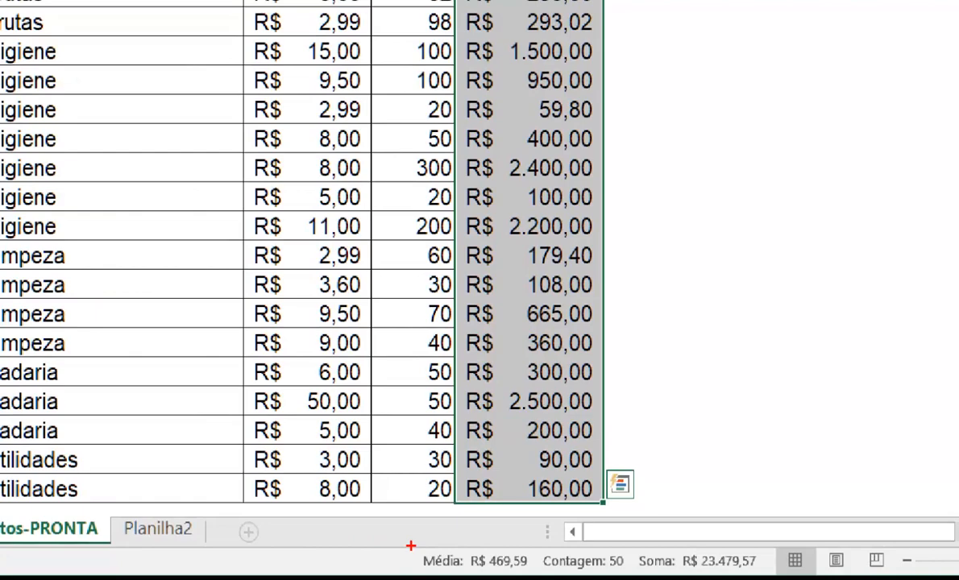
{"action": "mouse_move", "coordinate": [411, 545]}
{"action": "left_mouse_down"}
{"action": "mouse_move", "coordinate": [489, 578]}
{"action": "mouse_move", "coordinate": [771, 572]}
{"action": "left_mouse_up"}
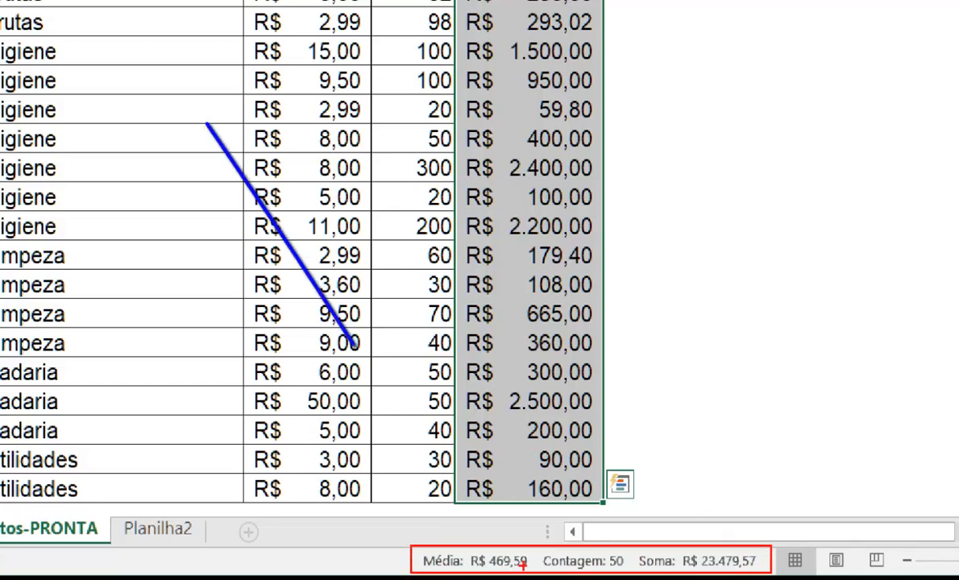
{"action": "left_click_drag", "start_coordinate": [537, 546], "coordinate": [534, 571]}
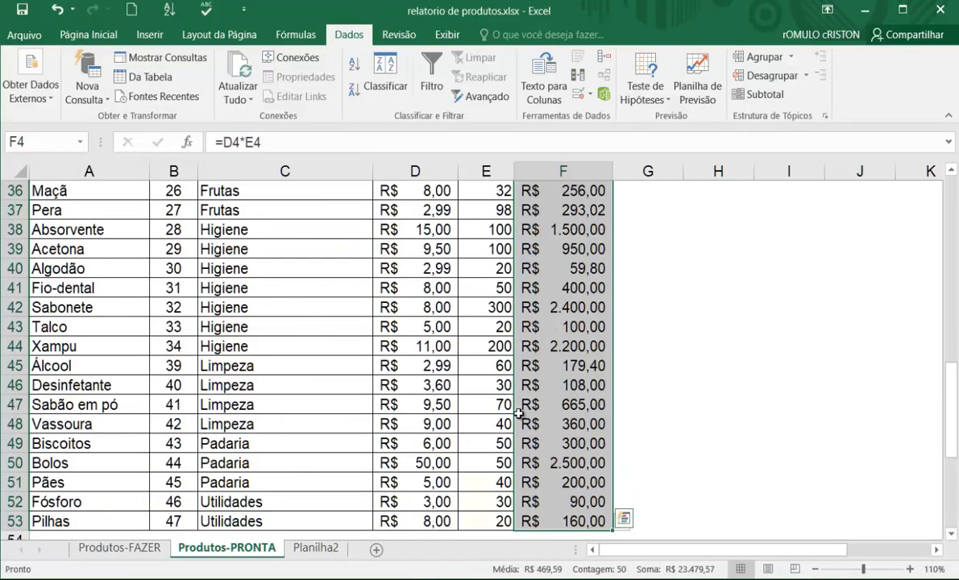
- Select the quantities in E51:E53 and read their sum, count and average in the status bar
{"action": "left_click", "coordinate": [414, 295]}
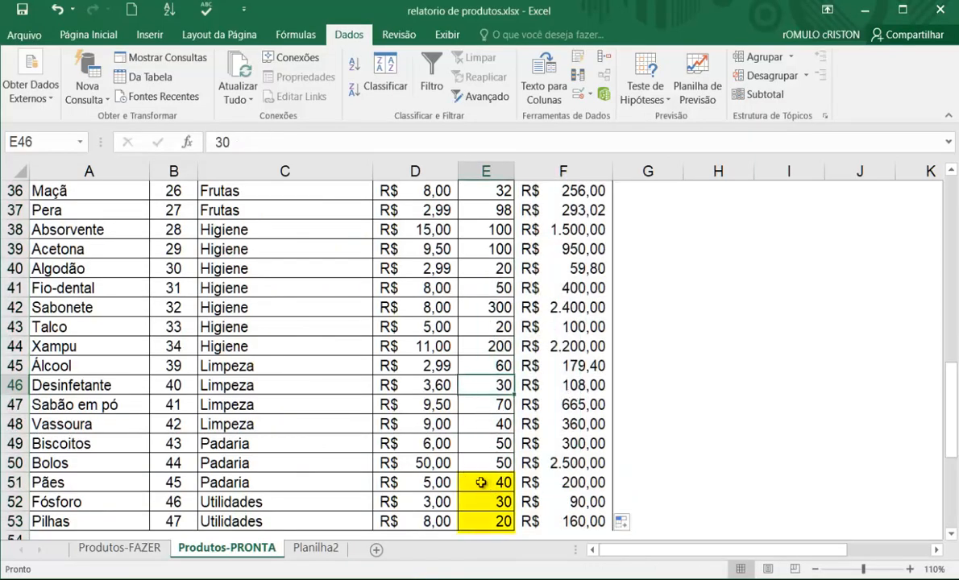
{"action": "left_click_drag", "start_coordinate": [482, 482], "coordinate": [484, 522]}
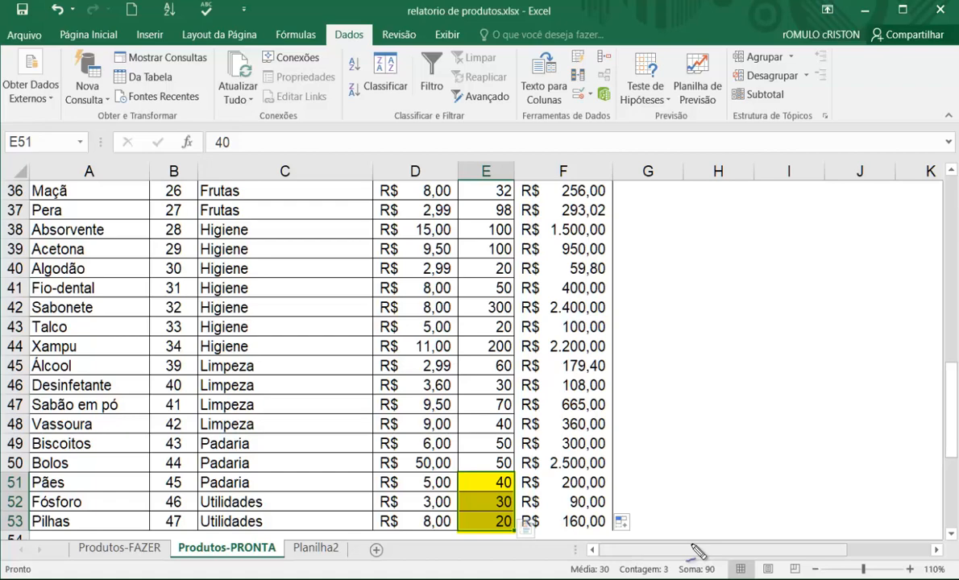
{"action": "mouse_move", "coordinate": [691, 547]}
{"action": "left_mouse_down"}
{"action": "mouse_move", "coordinate": [676, 574]}
{"action": "mouse_move", "coordinate": [695, 542]}
{"action": "left_mouse_up"}
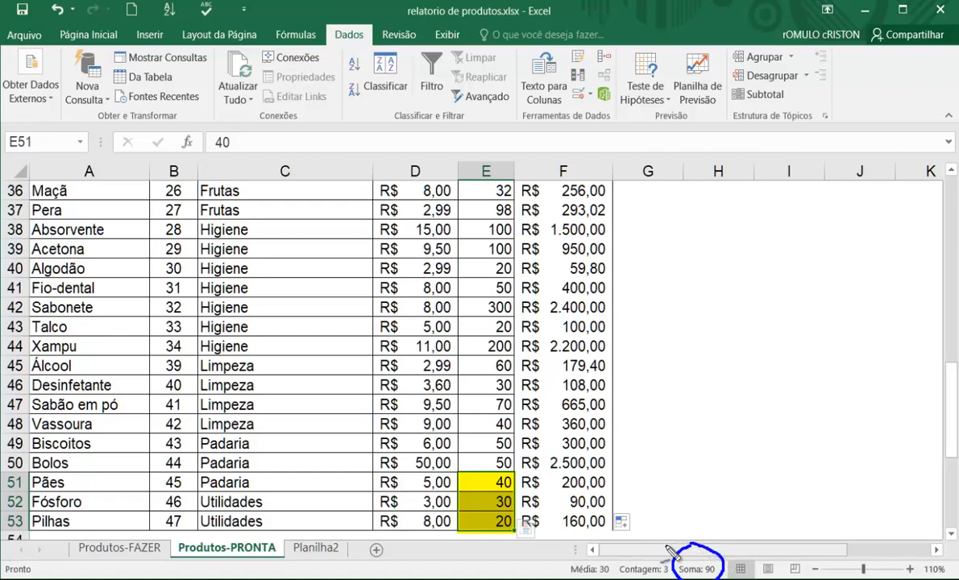
{"action": "mouse_move", "coordinate": [660, 554]}
{"action": "left_mouse_down"}
{"action": "mouse_move", "coordinate": [654, 576]}
{"action": "mouse_move", "coordinate": [659, 563]}
{"action": "left_mouse_up"}
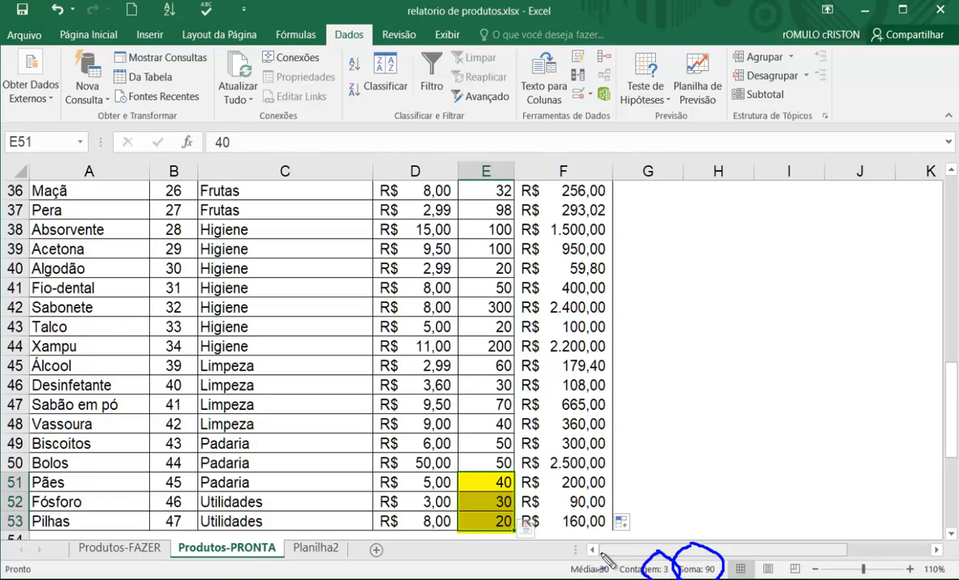
{"action": "left_click_drag", "start_coordinate": [586, 577], "coordinate": [614, 574]}
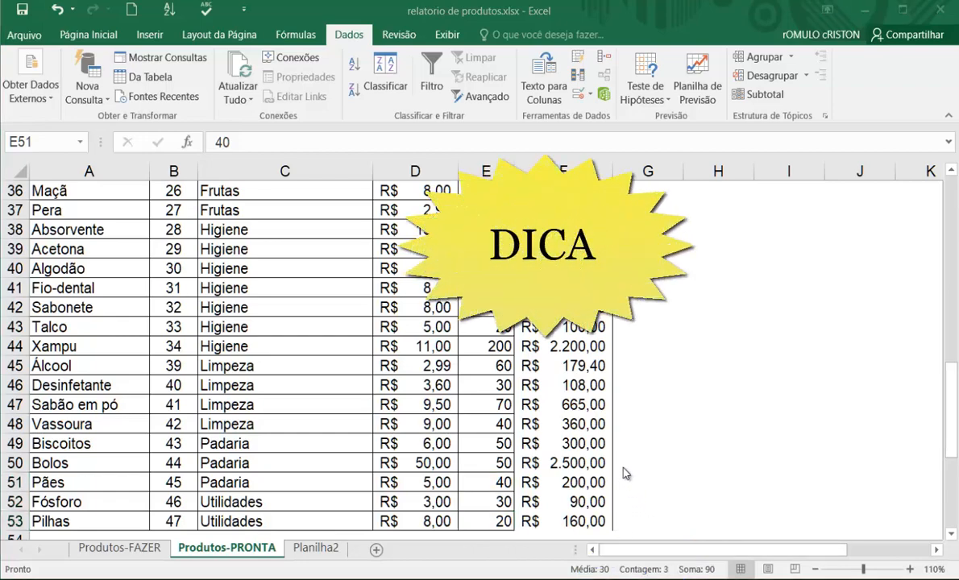
- Jump from F4 to the last filled cell of the Valor Total column and return to the upper rows
{"action": "scroll", "coordinate": [539, 280], "scroll_direction": "up", "scroll_amount": 12}
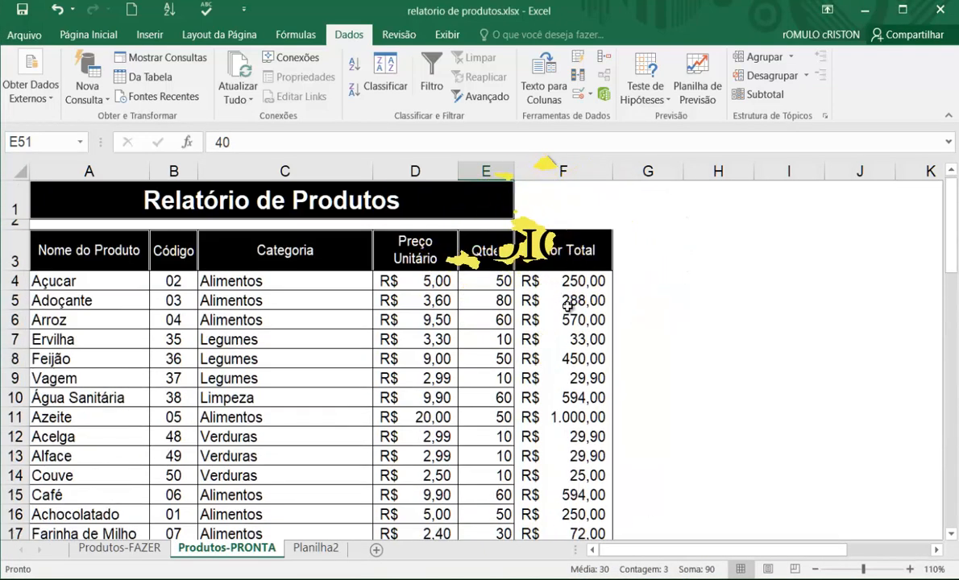
{"action": "left_click", "coordinate": [537, 281]}
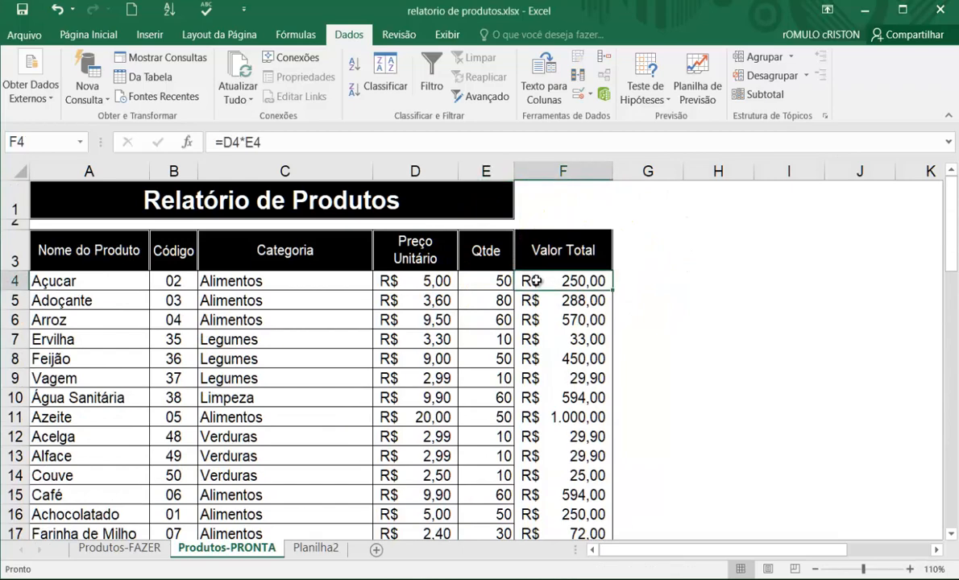
{"action": "key", "text": "ctrl+Down"}
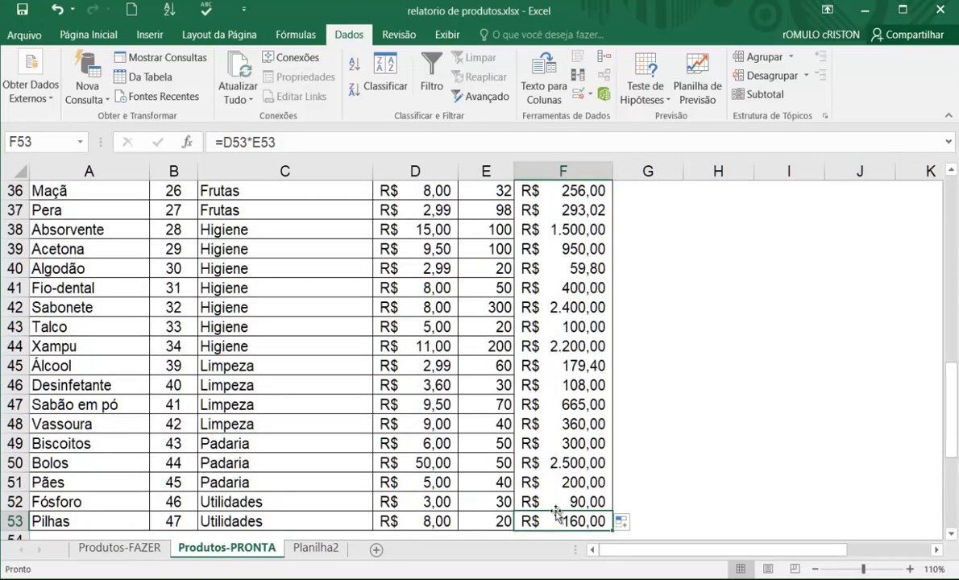
{"action": "key", "text": "Page_Up"}
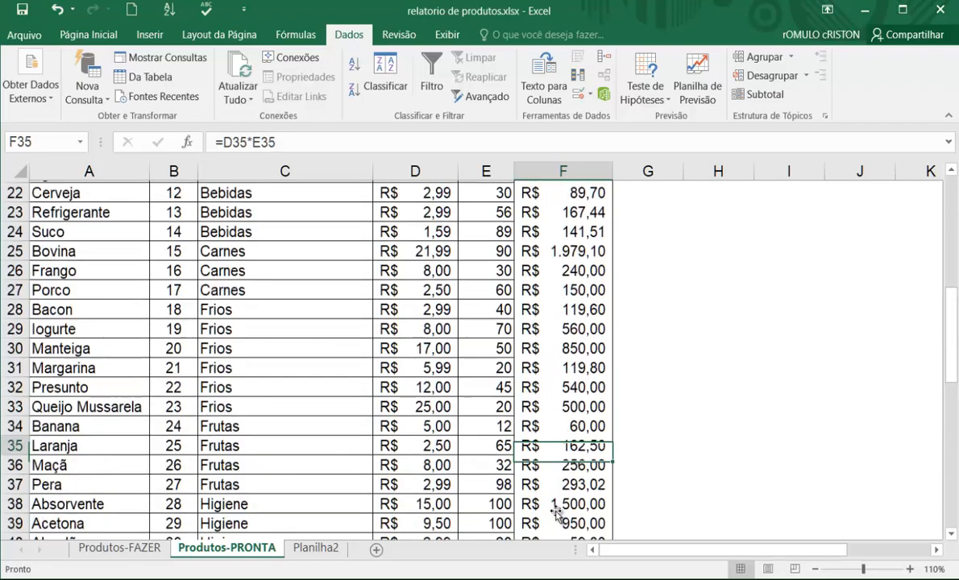
{"action": "key", "text": "Page_Up"}
{"action": "key", "text": "Home"}
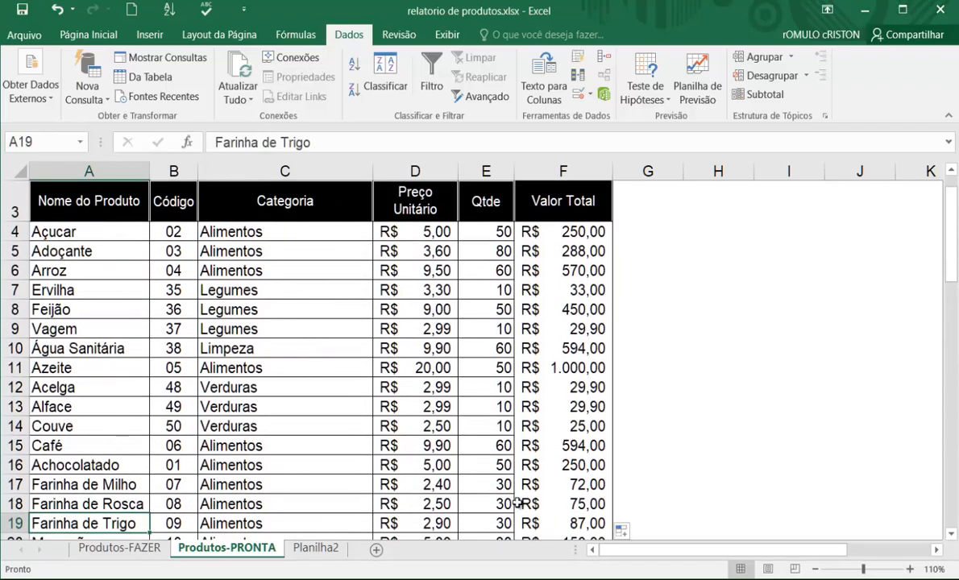
- Go from the Valor Total header to the empty cell F54 below the last value and insert an AutoSum of F4:F53
{"action": "left_click", "coordinate": [539, 218]}
{"action": "scroll", "coordinate": [547, 250], "scroll_direction": "up", "scroll_amount": 1}
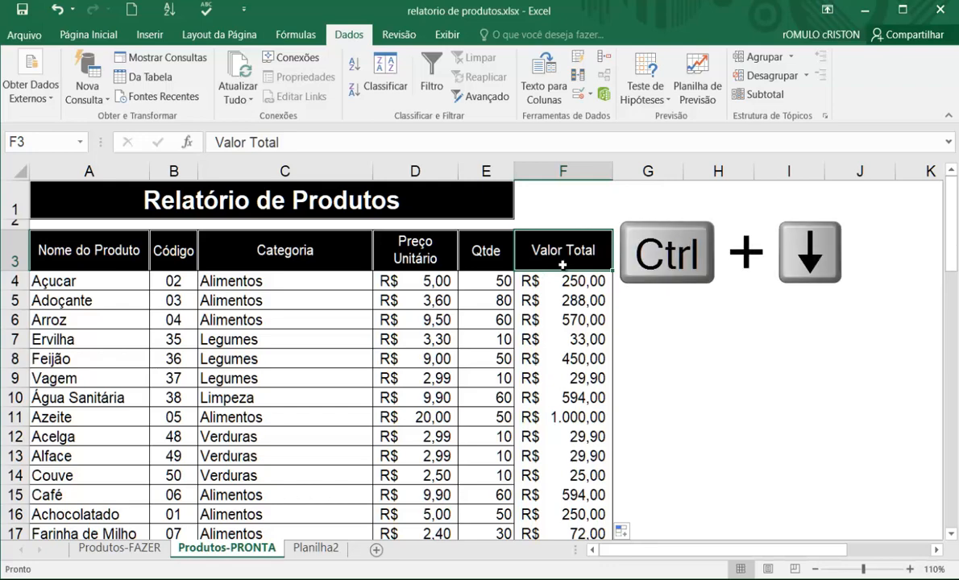
{"action": "key", "text": "ctrl+Down"}
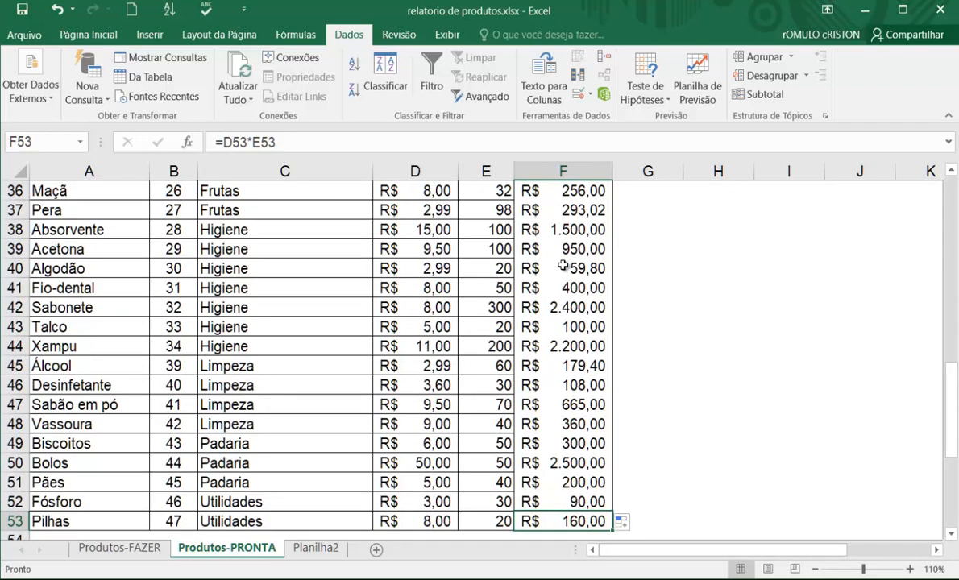
{"action": "key", "text": "Down"}
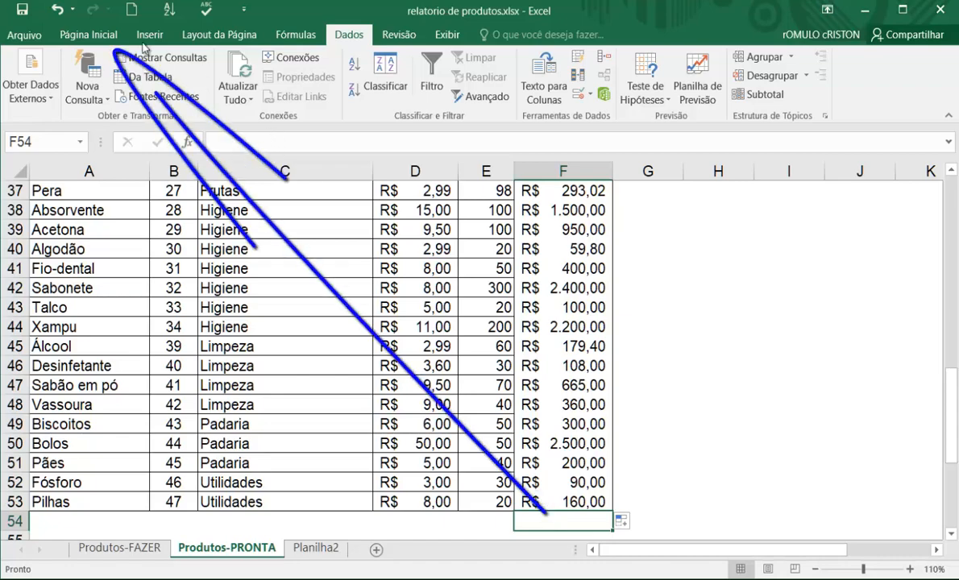
{"action": "left_click", "coordinate": [86, 36]}
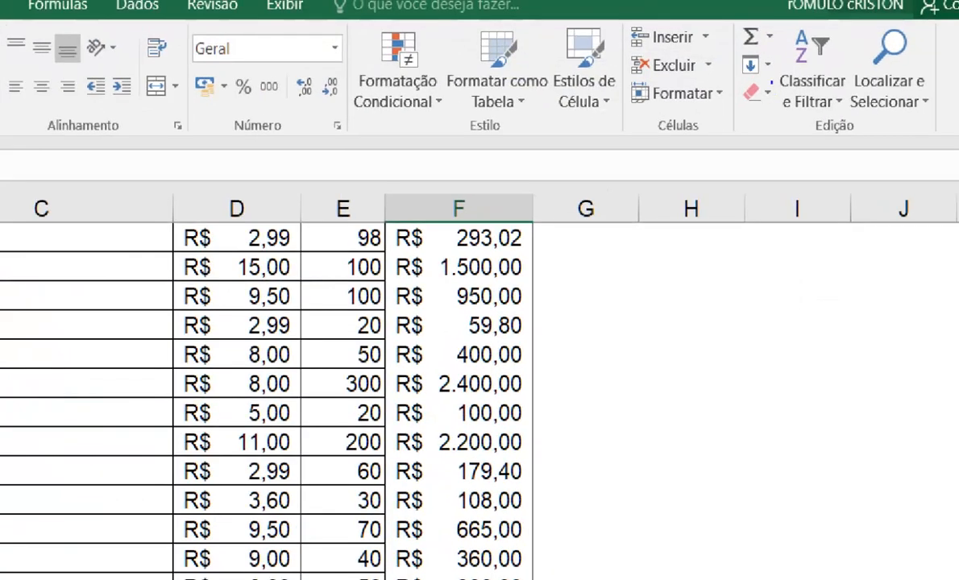
{"action": "mouse_move", "coordinate": [733, 20]}
{"action": "left_mouse_down"}
{"action": "mouse_move", "coordinate": [747, 45]}
{"action": "mouse_move", "coordinate": [778, 52]}
{"action": "left_mouse_up"}
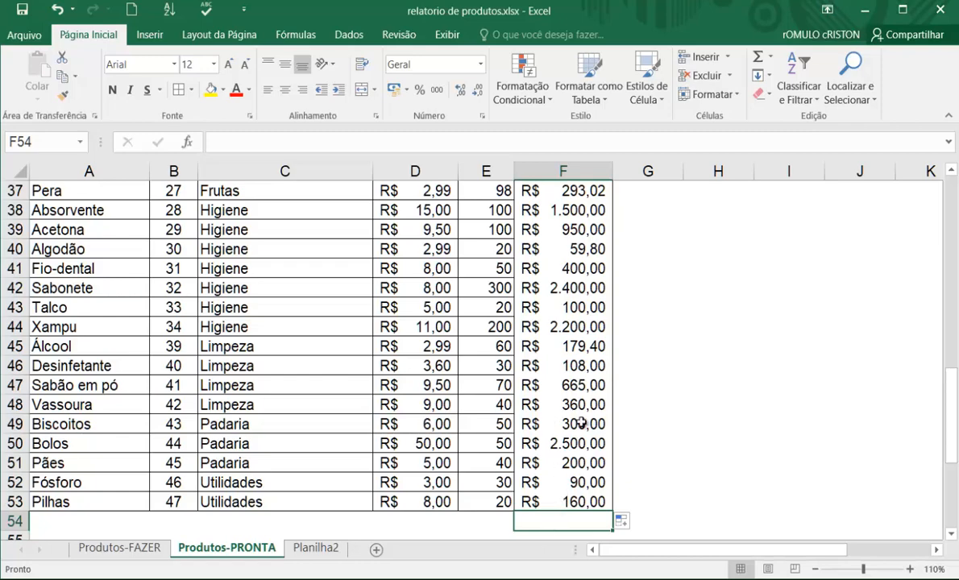
{"action": "left_click", "coordinate": [758, 61]}
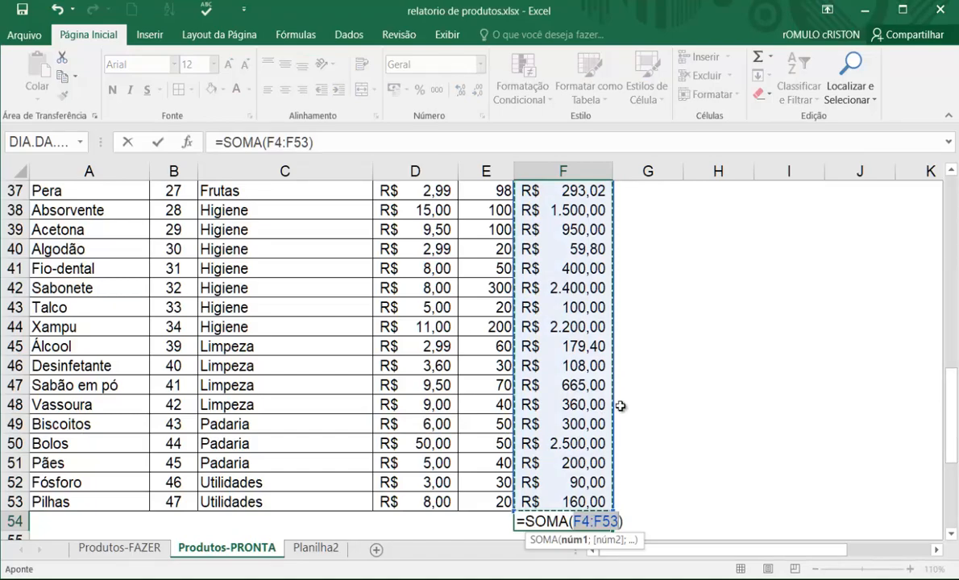
- Check that the range marked by the sum covers the Valor Total values up to F4 without the header
{"action": "scroll", "coordinate": [578, 374], "scroll_direction": "down", "scroll_amount": 1}
{"action": "scroll", "coordinate": [578, 379], "scroll_direction": "up", "scroll_amount": 6}
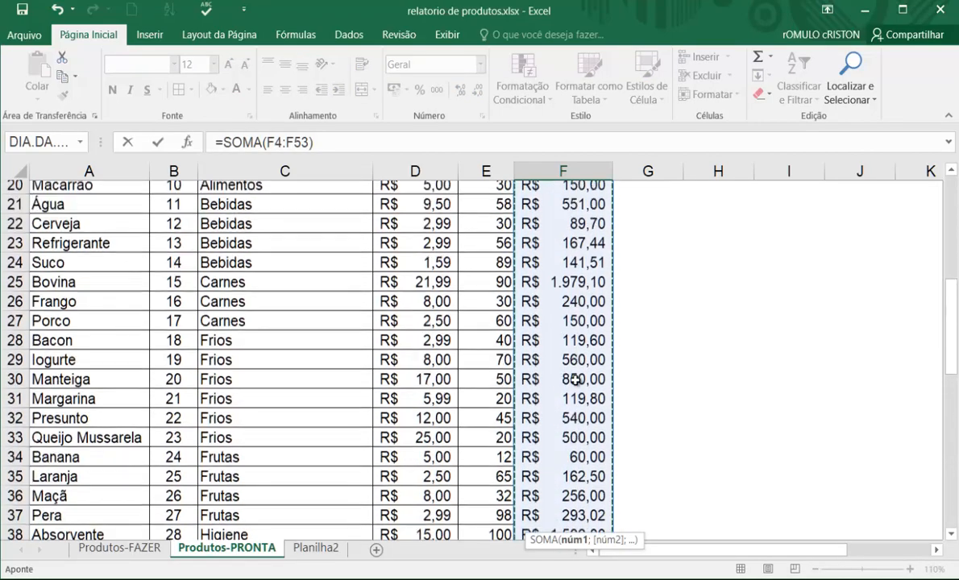
{"action": "scroll", "coordinate": [576, 383], "scroll_direction": "up", "scroll_amount": 7}
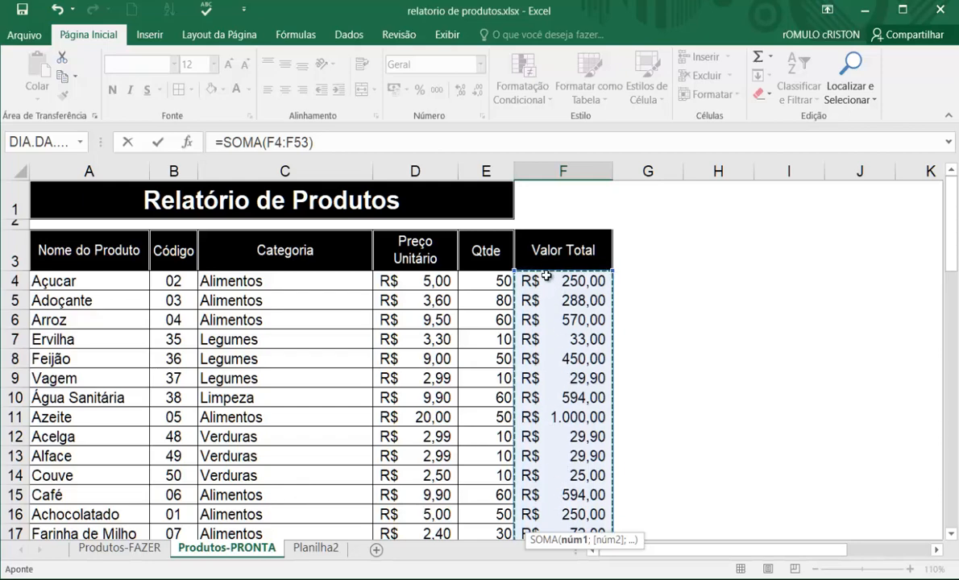
{"action": "mouse_move", "coordinate": [516, 221]}
{"action": "left_mouse_down"}
{"action": "mouse_move", "coordinate": [579, 287]}
{"action": "mouse_move", "coordinate": [624, 275]}
{"action": "left_mouse_up"}
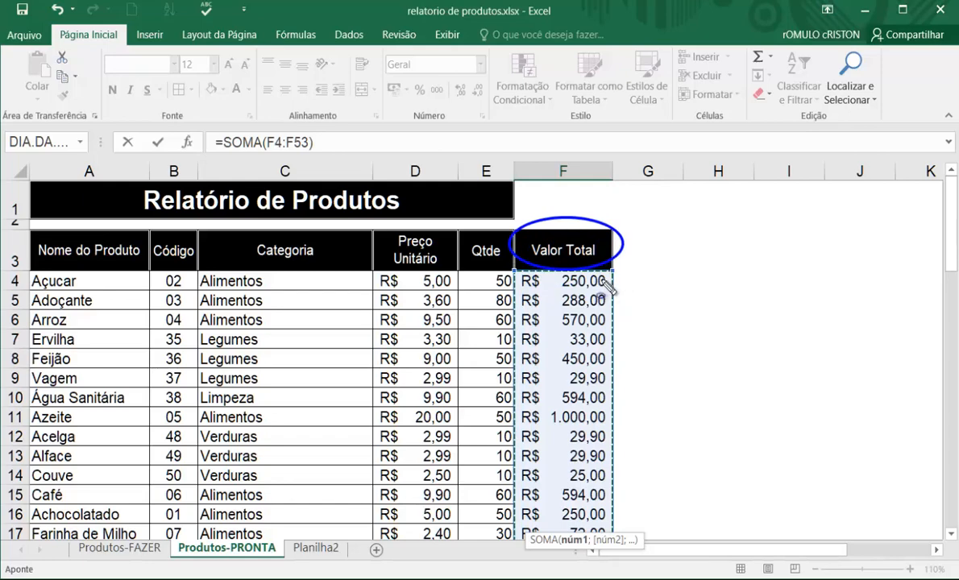
{"action": "key", "text": "Escape"}
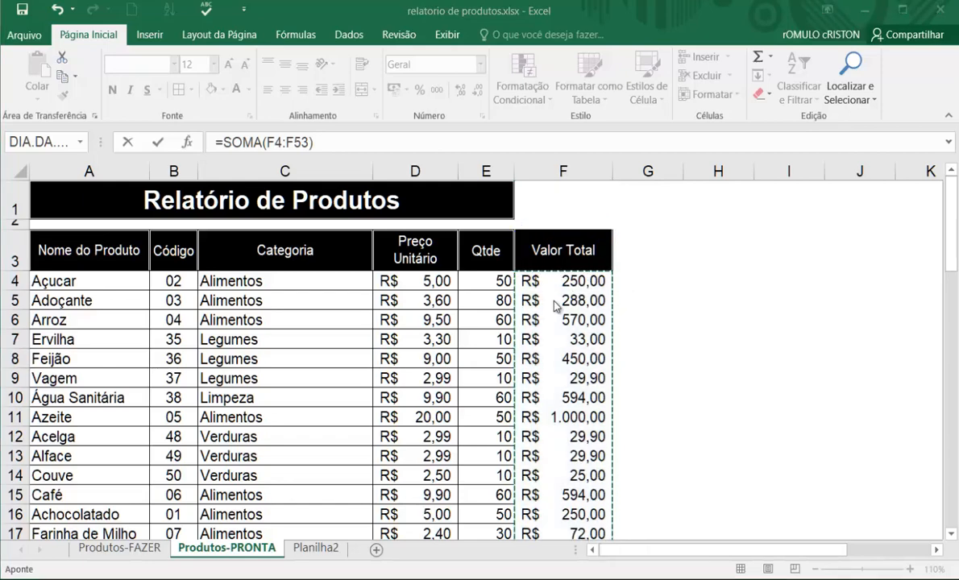
- Examine the parts of =SOMA(F4:F53): the function name, the cell range and the colon between its first and last cells
{"action": "left_click", "coordinate": [323, 142]}
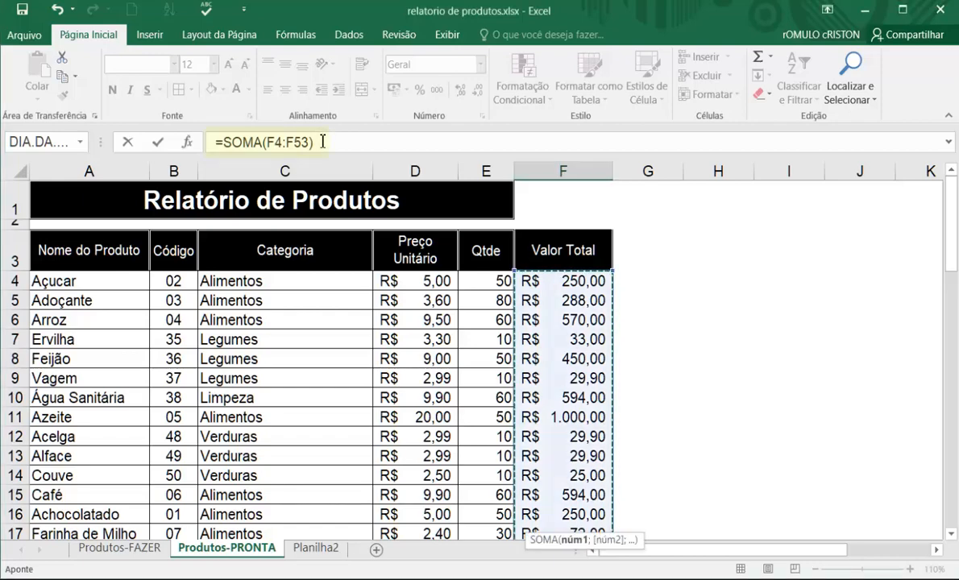
{"action": "left_click_drag", "start_coordinate": [314, 141], "coordinate": [263, 149]}
{"action": "left_click", "coordinate": [252, 142]}
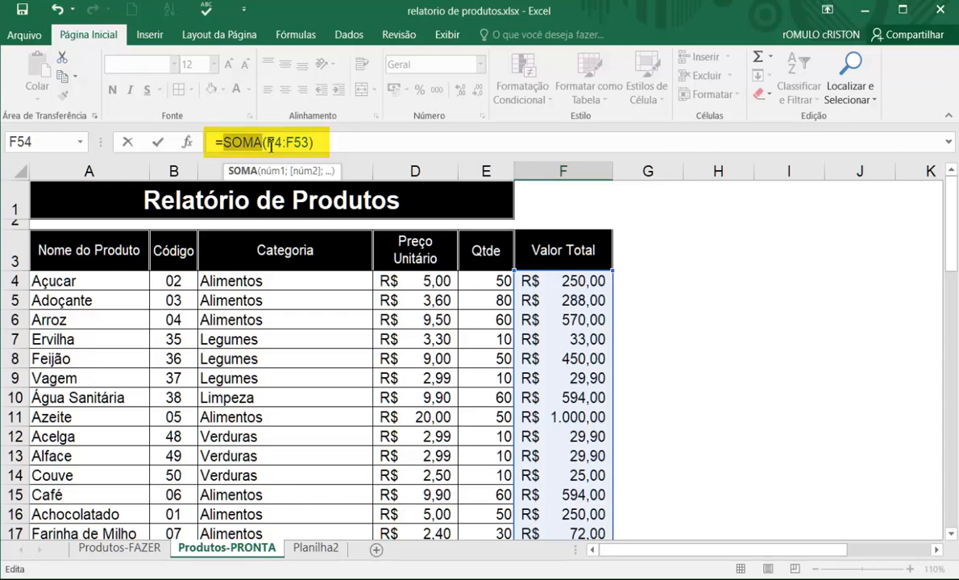
{"action": "left_click", "coordinate": [268, 143]}
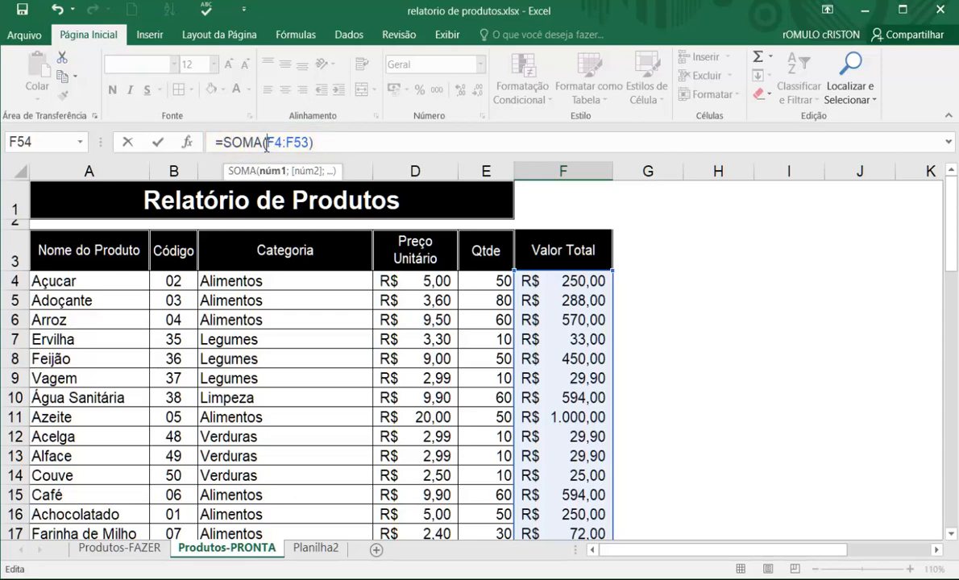
{"action": "left_click_drag", "start_coordinate": [268, 143], "coordinate": [313, 144]}
{"action": "left_click", "coordinate": [288, 144]}
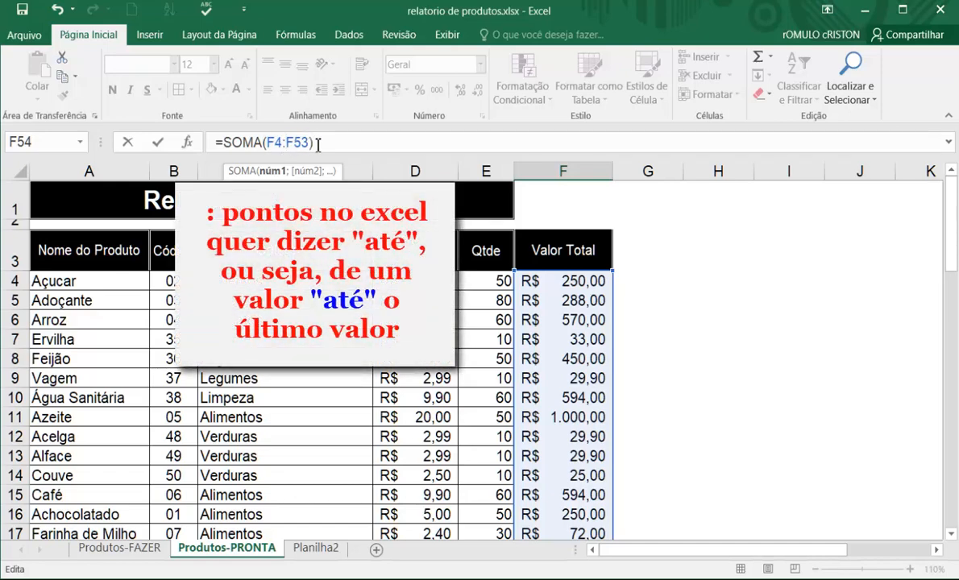
- Examine the range in the F54 sum formula, highlighting the row numbers of its first cell F4 and last cell F53
{"action": "left_click", "coordinate": [320, 143]}
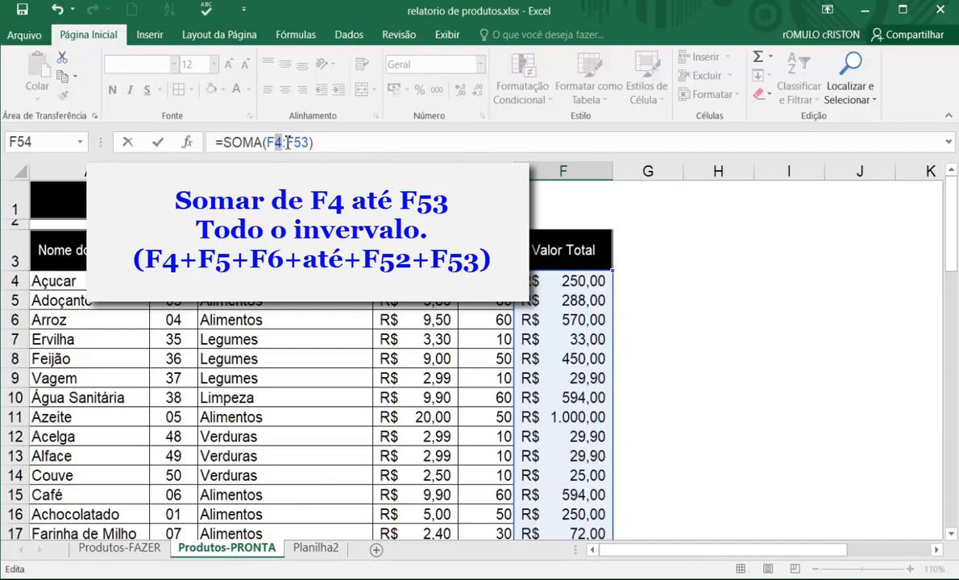
{"action": "left_click_drag", "start_coordinate": [288, 142], "coordinate": [313, 143]}
{"action": "left_click", "coordinate": [308, 143]}
{"action": "left_click", "coordinate": [307, 143]}
{"action": "left_click_drag", "start_coordinate": [278, 143], "coordinate": [310, 144]}
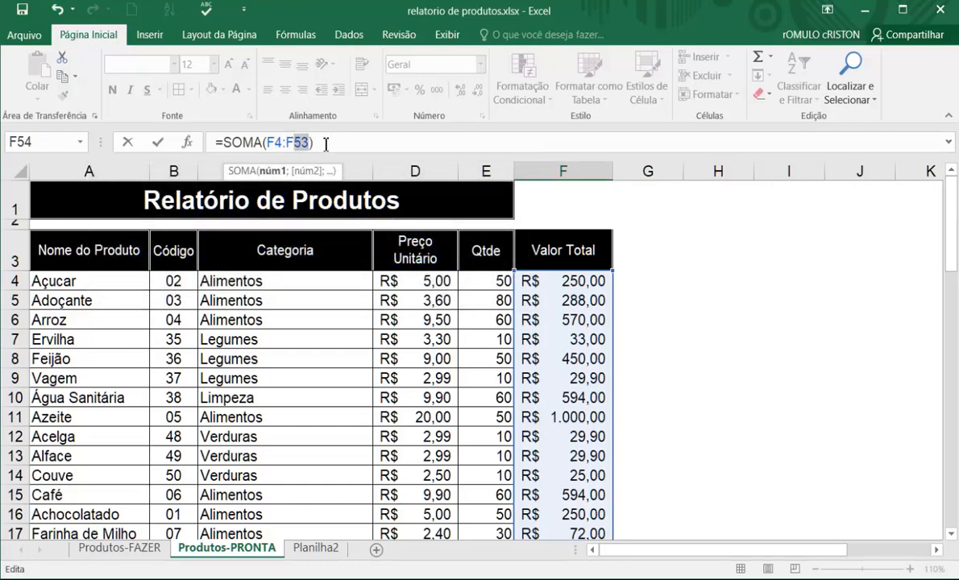
- Commit the formula =SOMA(F4:F53) in F54 and widen column F so the total fits in its cell
{"action": "left_click", "coordinate": [325, 144]}
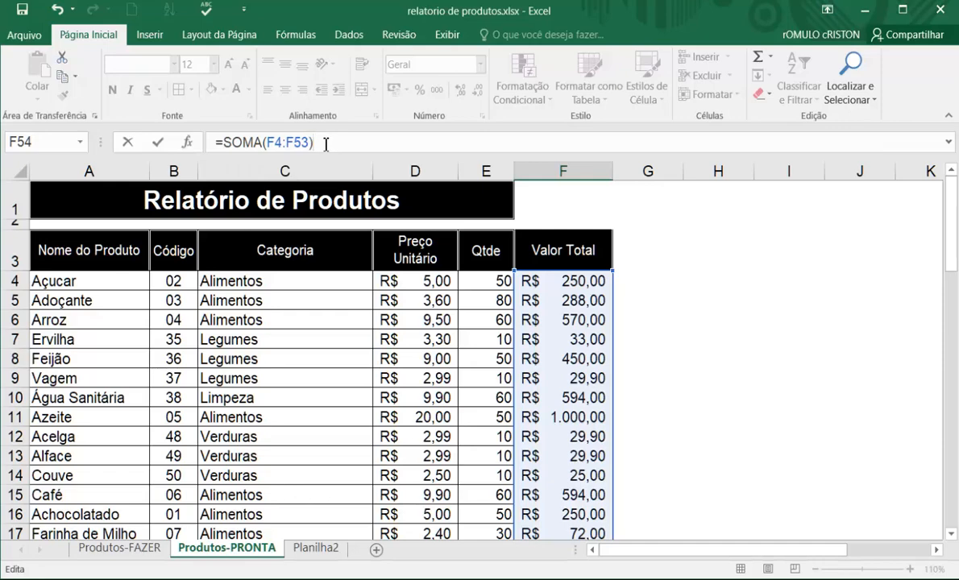
{"action": "key", "text": "Return"}
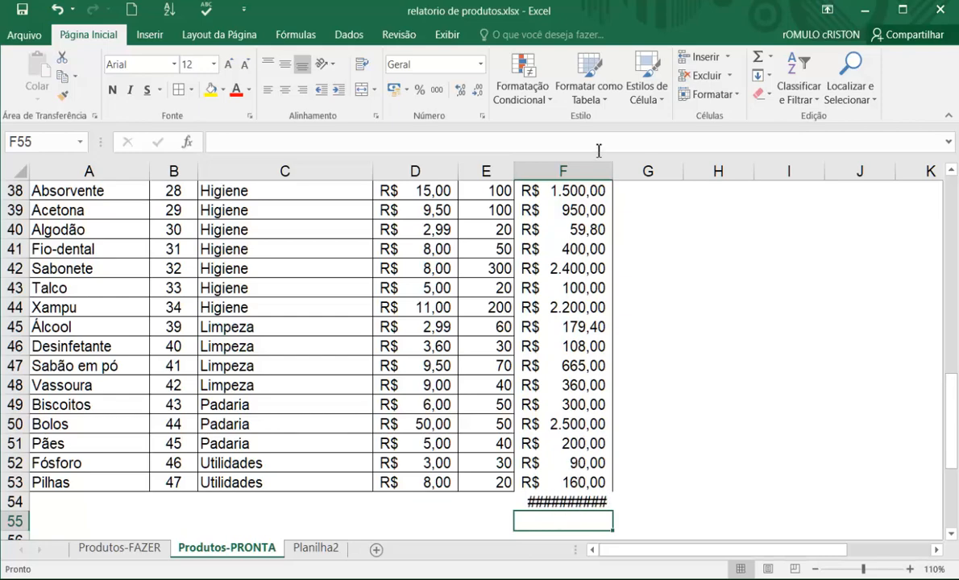
{"action": "left_click_drag", "start_coordinate": [612, 172], "coordinate": [645, 167]}
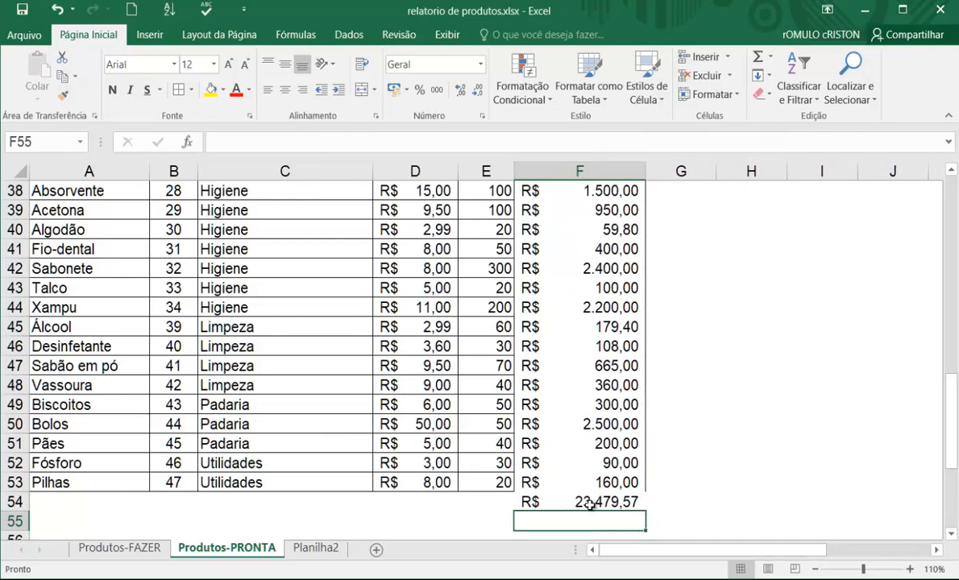
- Add borders to the total cell F54 and to the Valor Total values from F4 down to it
{"action": "left_click", "coordinate": [564, 508]}
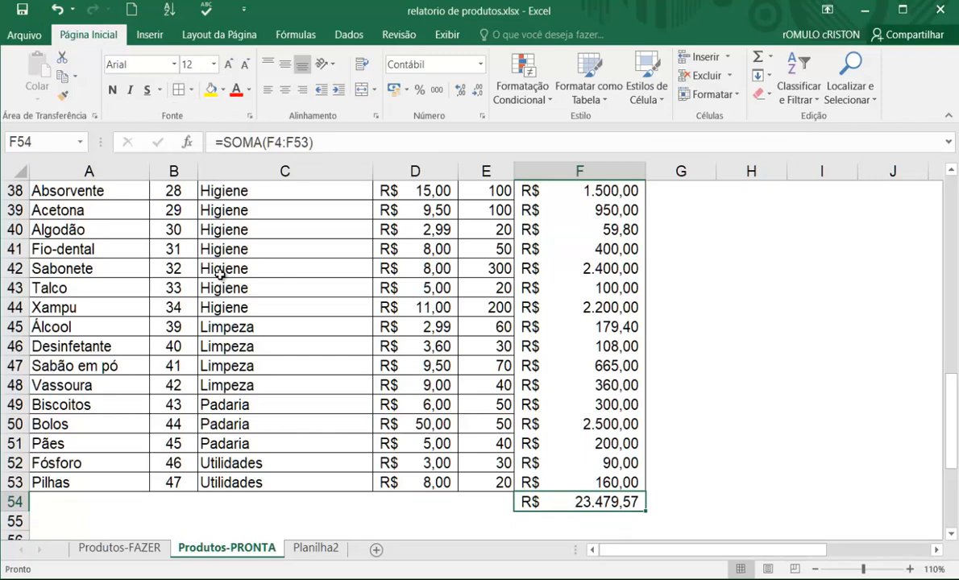
{"action": "left_click", "coordinate": [578, 459]}
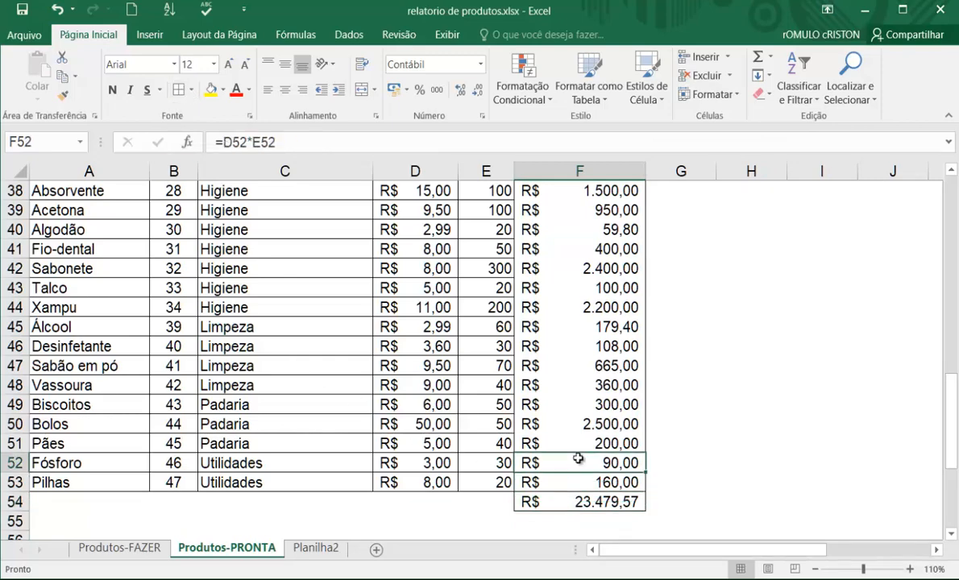
{"action": "left_click", "coordinate": [562, 503]}
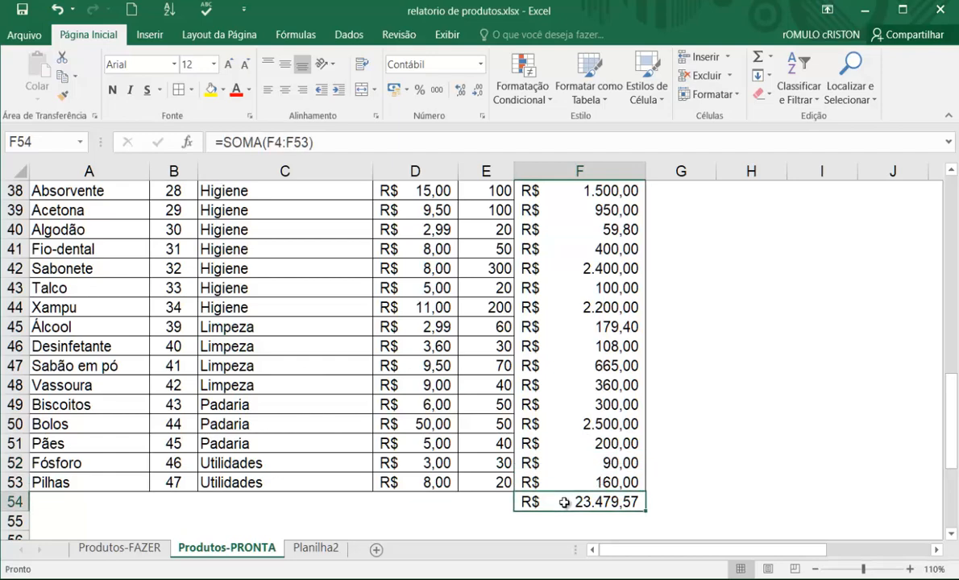
{"action": "key", "text": "ctrl+shift+Up"}
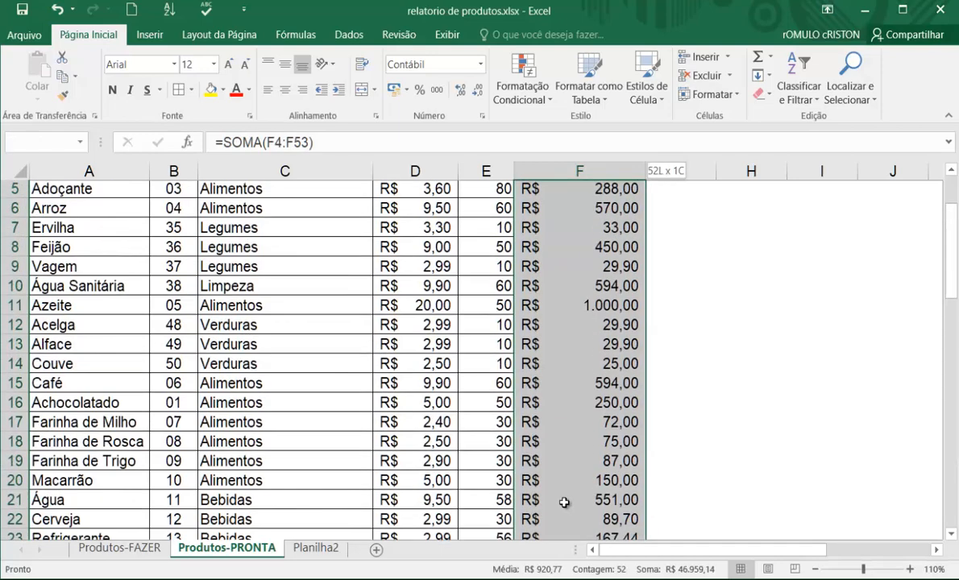
{"action": "key", "text": "shift+Down"}
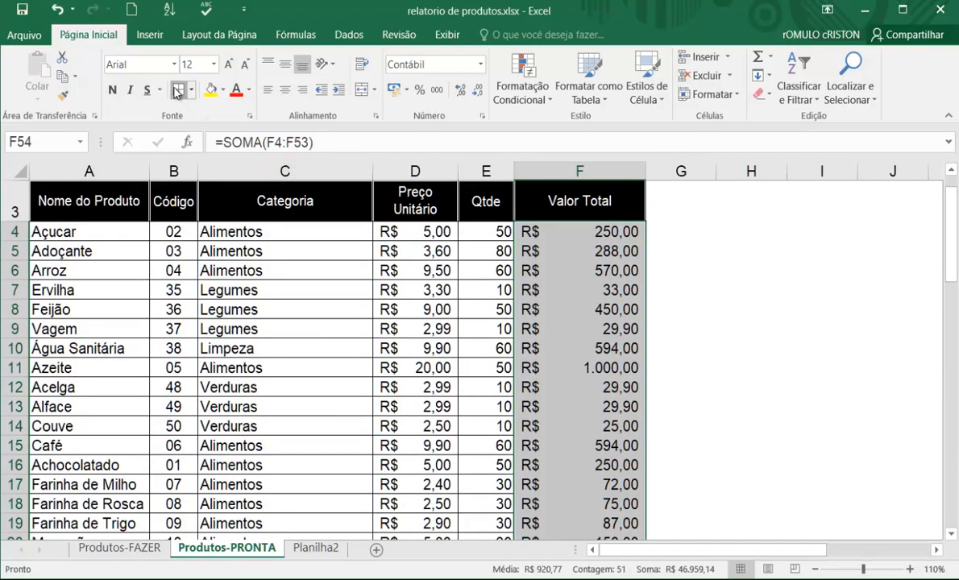
{"action": "scroll", "coordinate": [349, 274], "scroll_direction": "down", "scroll_amount": 14}
{"action": "left_click", "coordinate": [562, 252]}
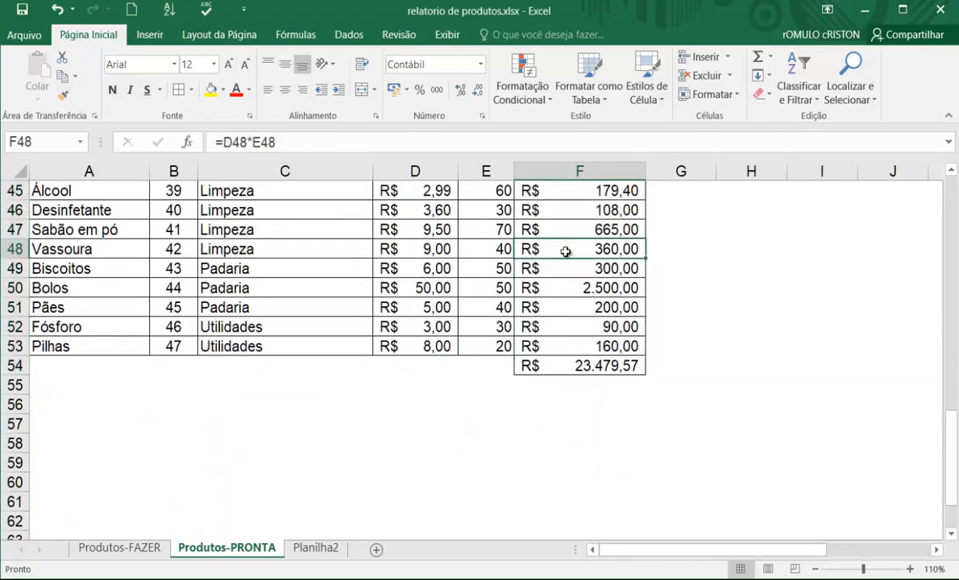
{"action": "scroll", "coordinate": [567, 255], "scroll_direction": "up", "scroll_amount": 3}
{"action": "scroll", "coordinate": [566, 255], "scroll_direction": "up", "scroll_amount": 11}
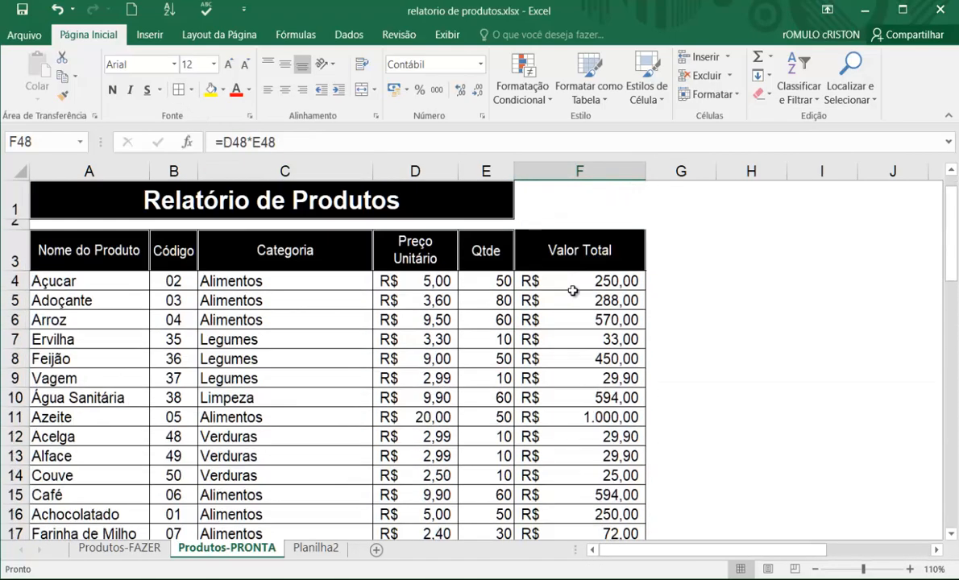
{"action": "left_click", "coordinate": [568, 321]}
{"action": "left_click", "coordinate": [568, 342]}
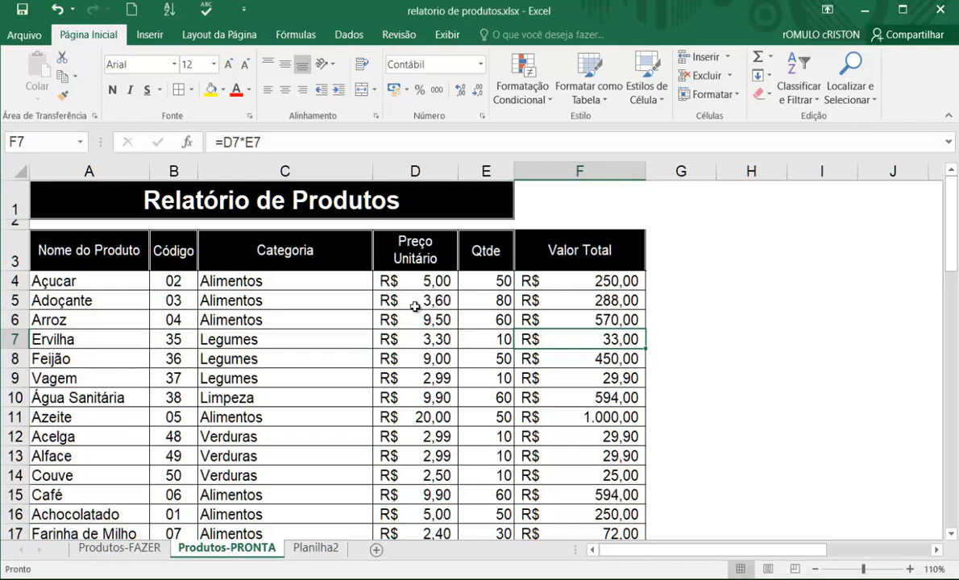
- View the date formats table on the Planilha2 sheet and return to Produtos-PRONTA
{"action": "left_click", "coordinate": [327, 549]}
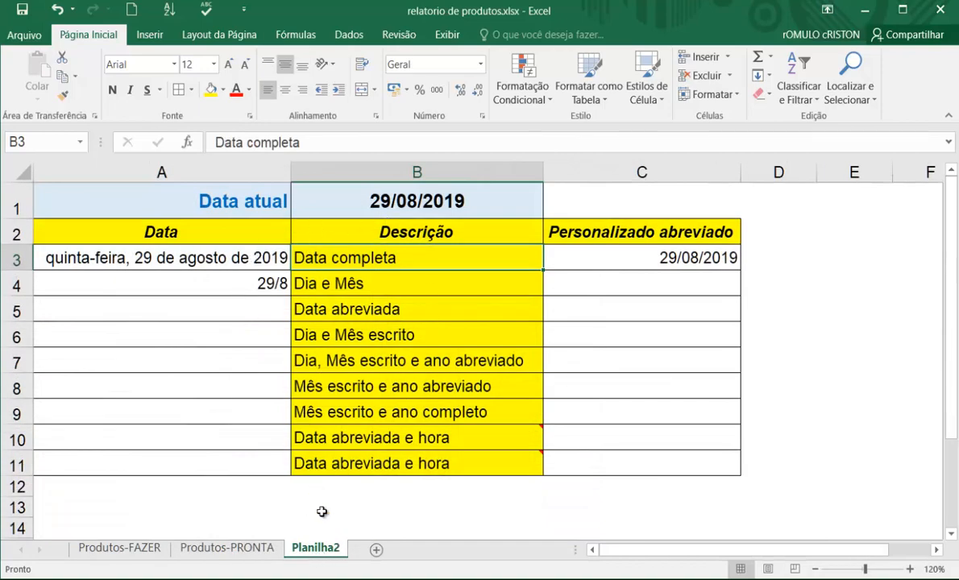
{"action": "left_click", "coordinate": [230, 549]}
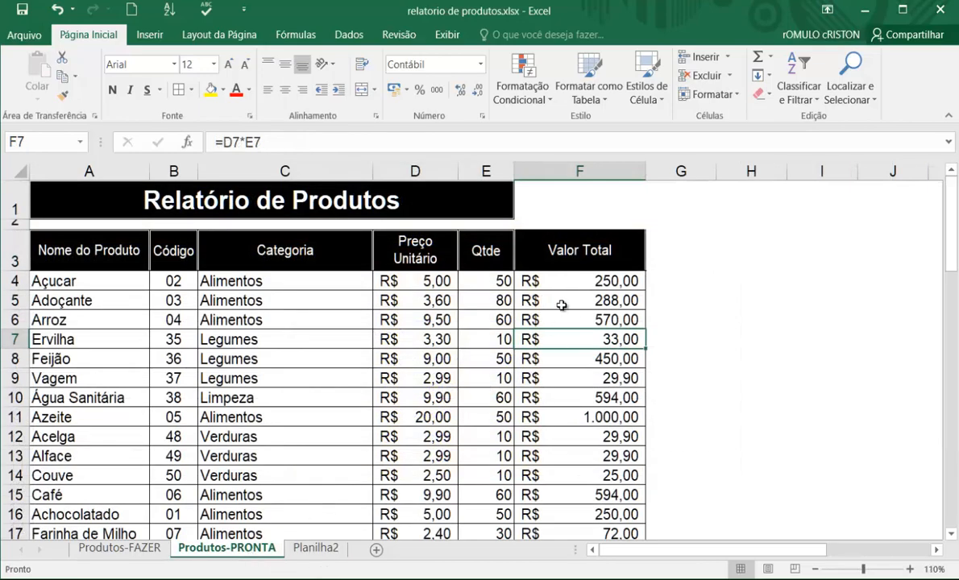